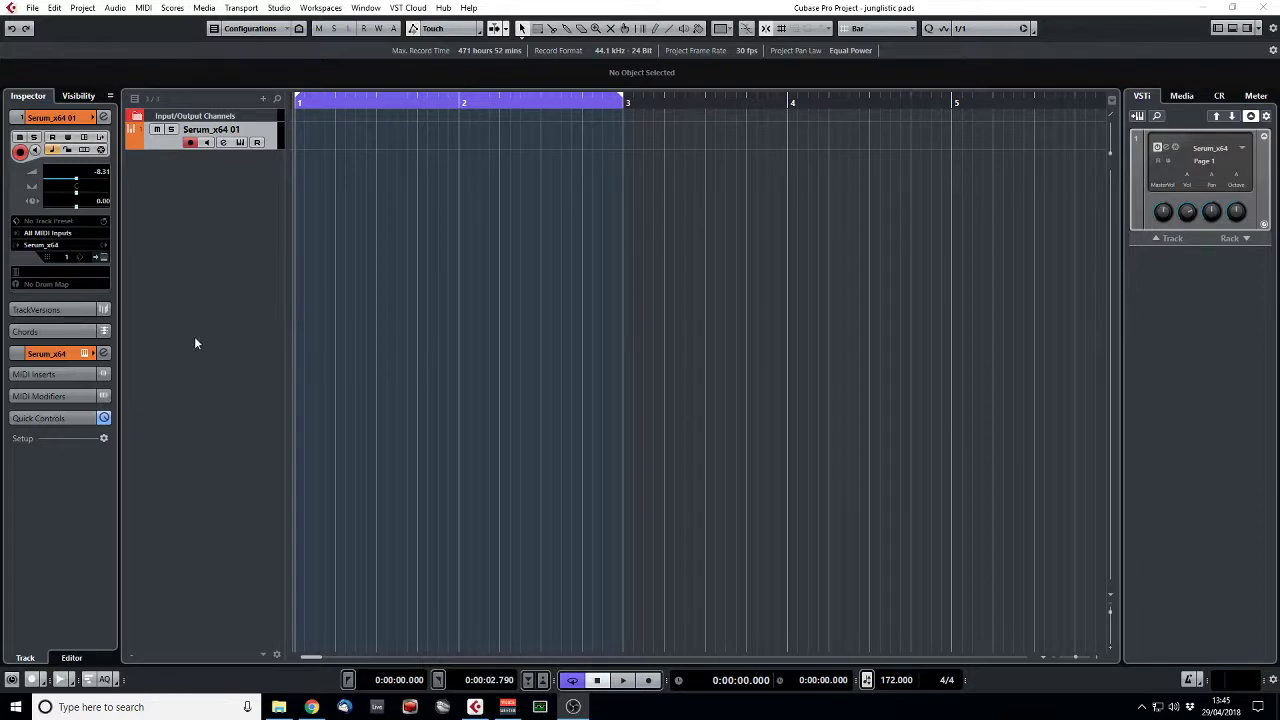
left_click(104, 257)
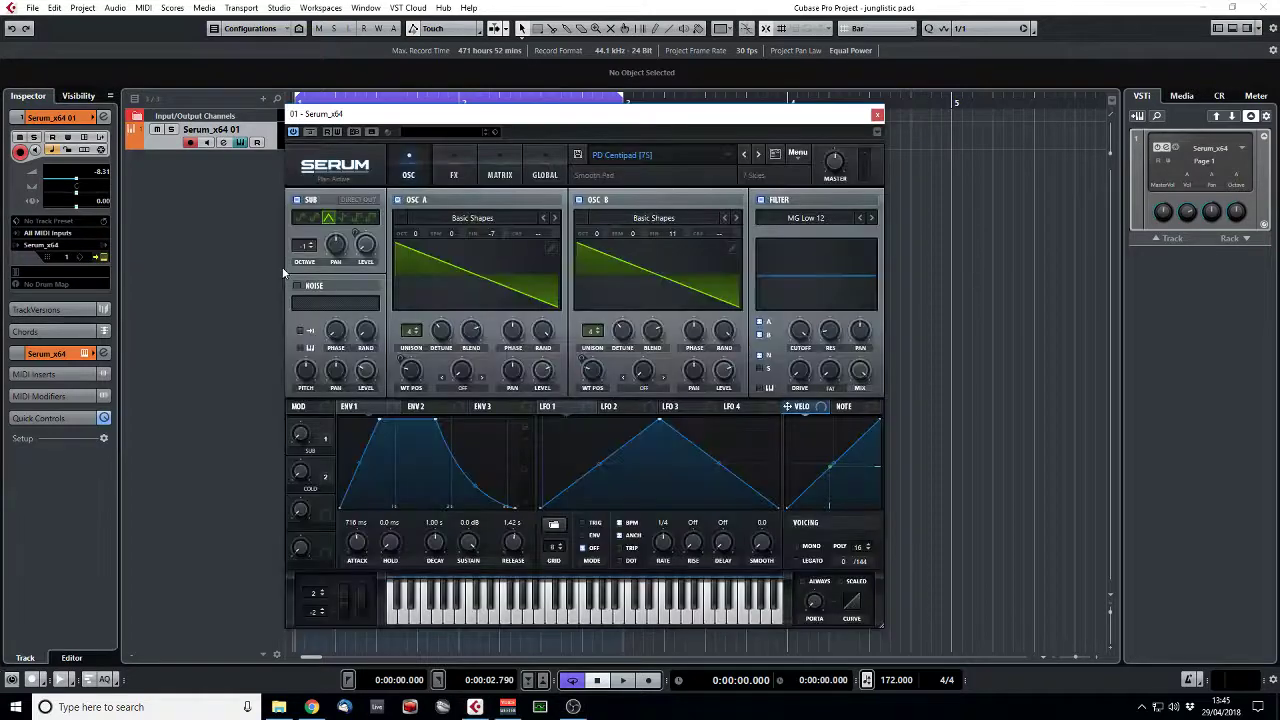
left_click(662, 153)
mouse_move(644, 352)
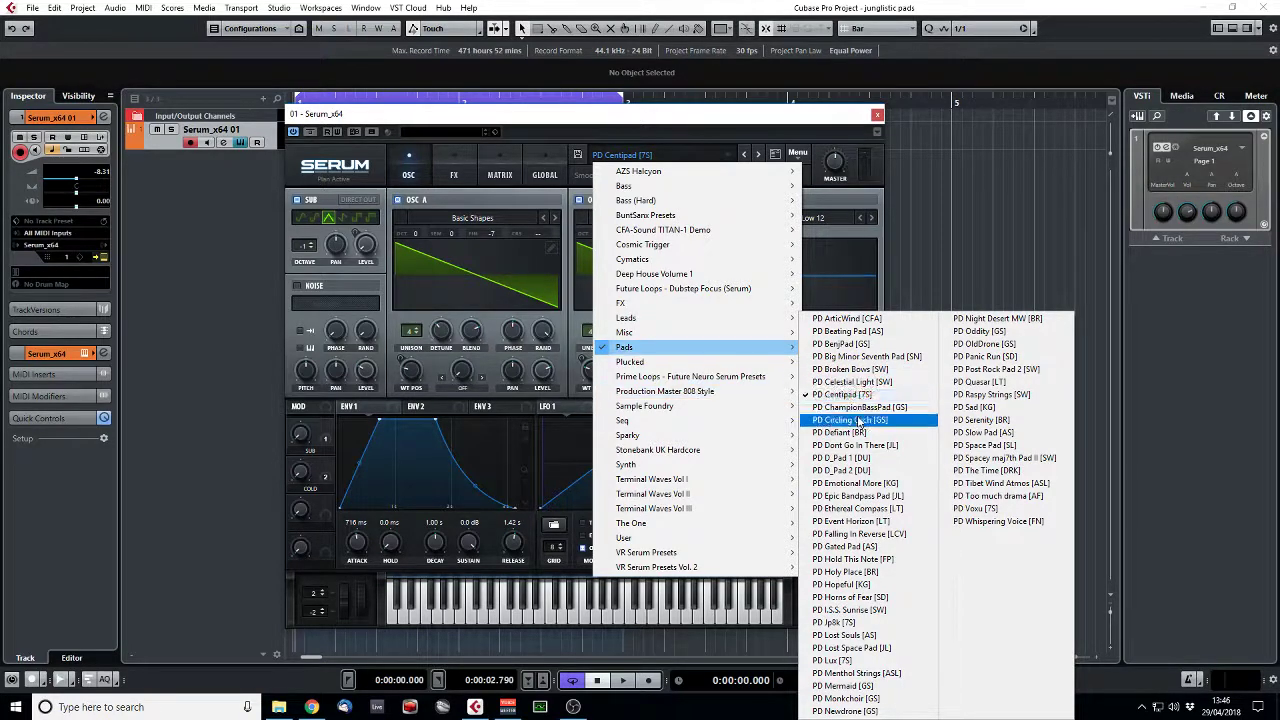
left_click(657, 121)
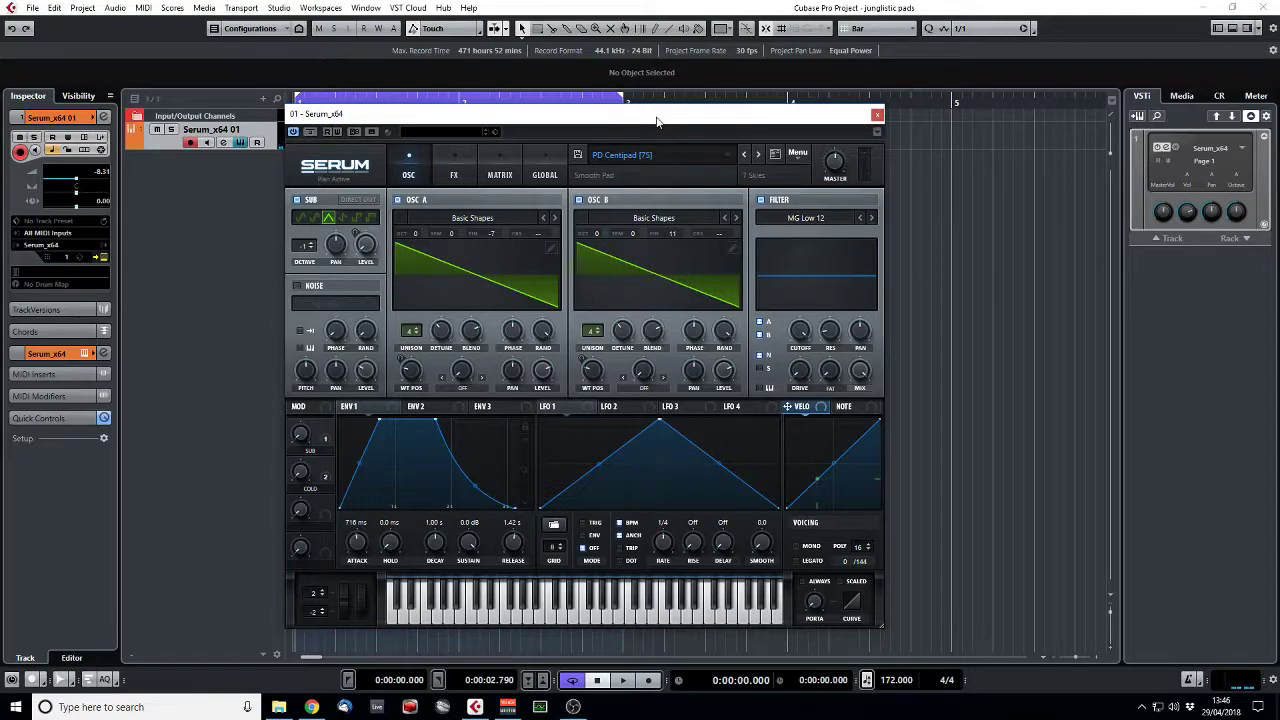
Step: Move the Serum window lower, then up and to the right over the project
left_click_drag(731, 115, 781, 142)
left_click(622, 104)
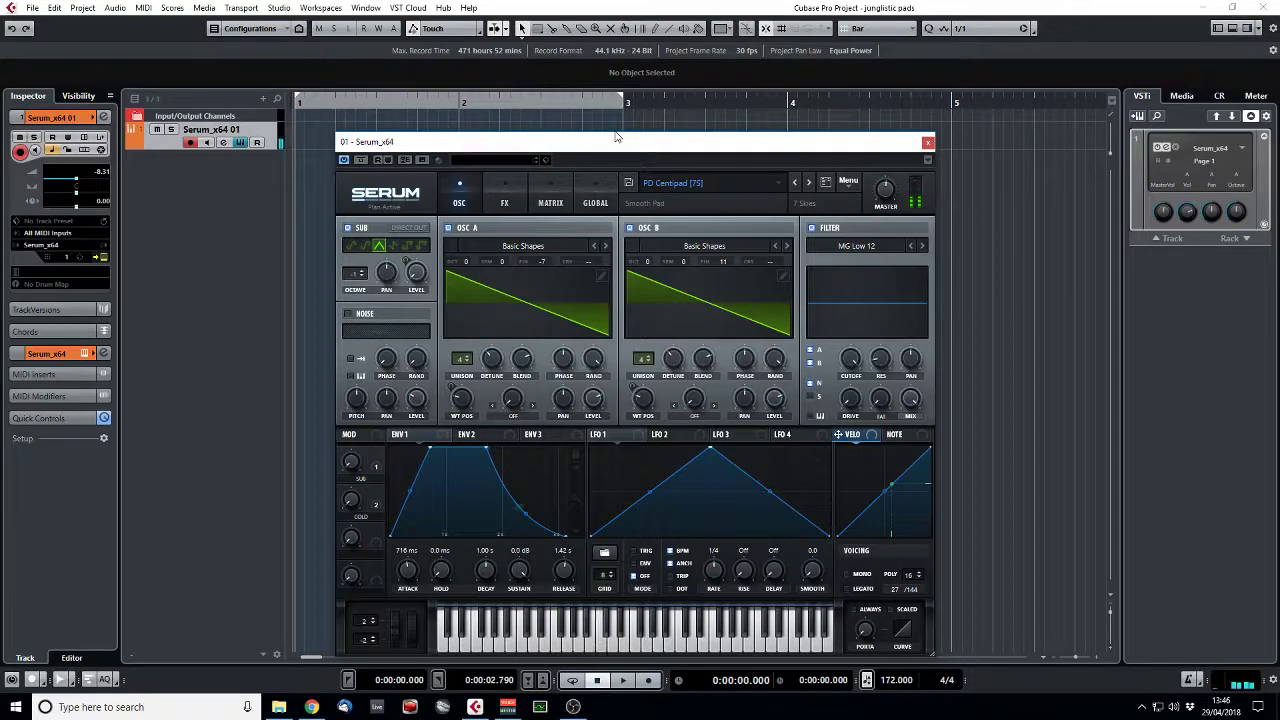
left_click_drag(667, 151, 647, 127)
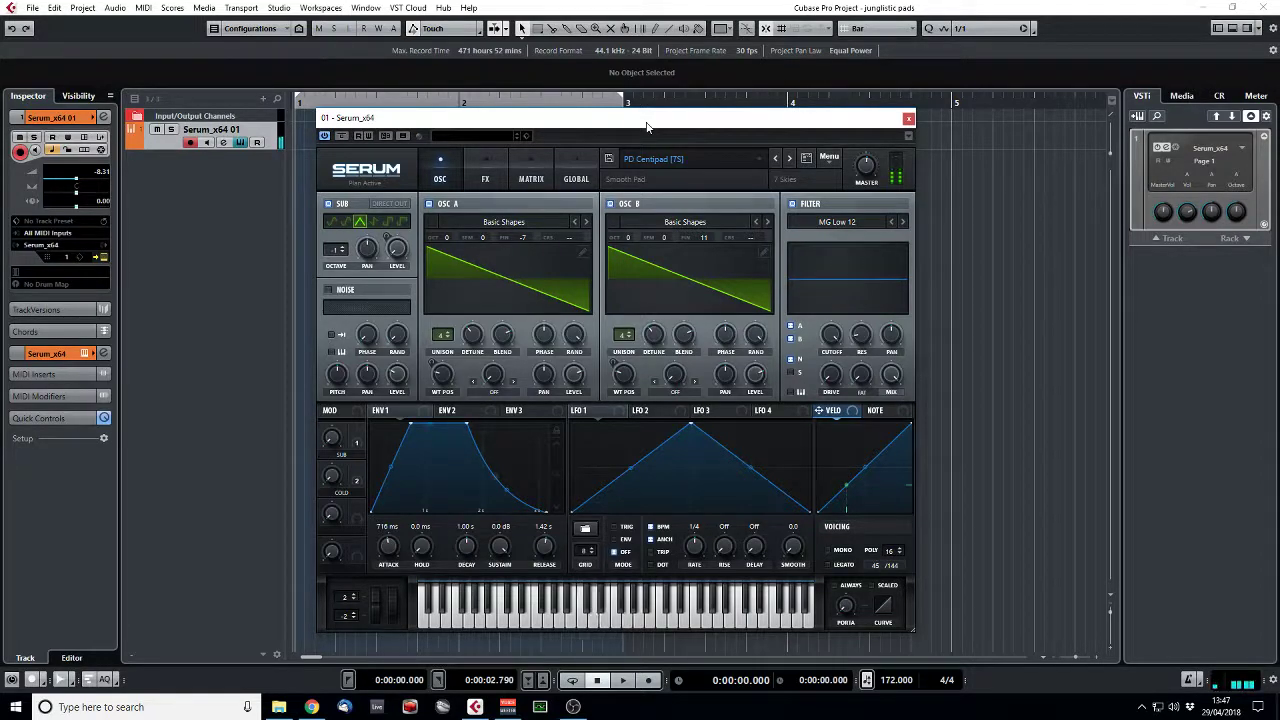
Step: Close Serum and record a four-note chord part on the Serum track
left_click(908, 118)
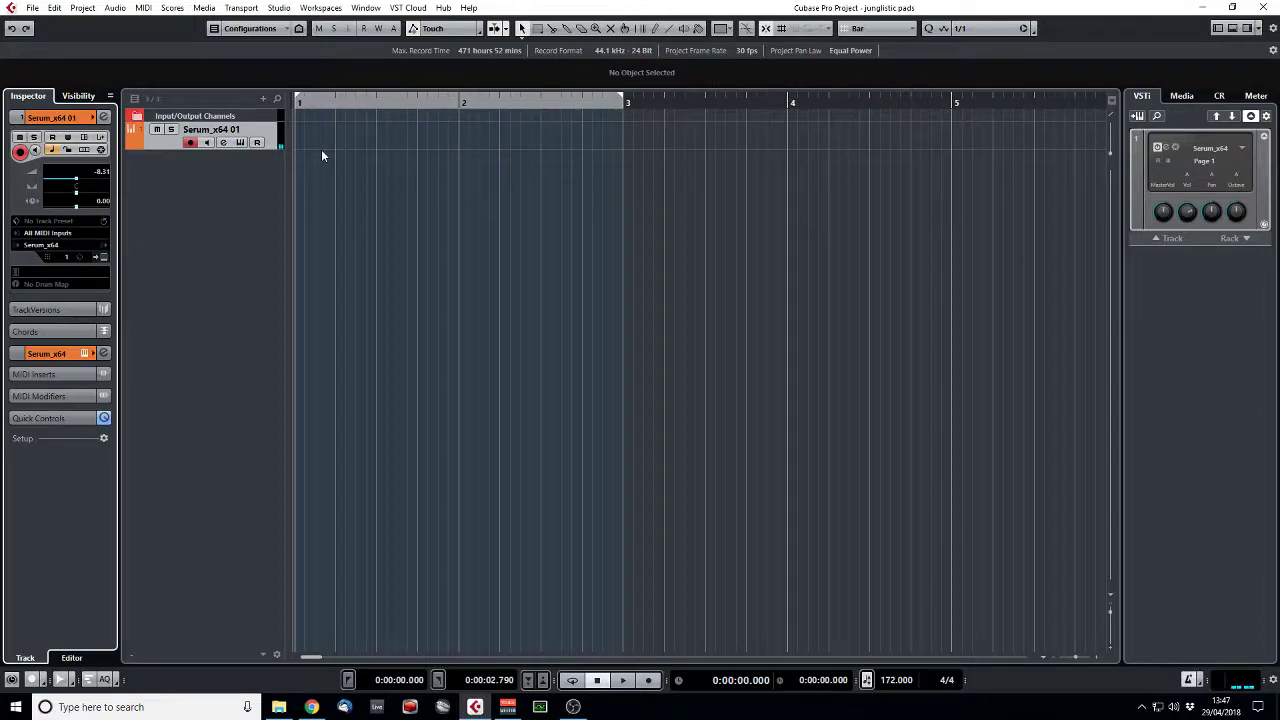
key("space")
key("KP_Multiply")
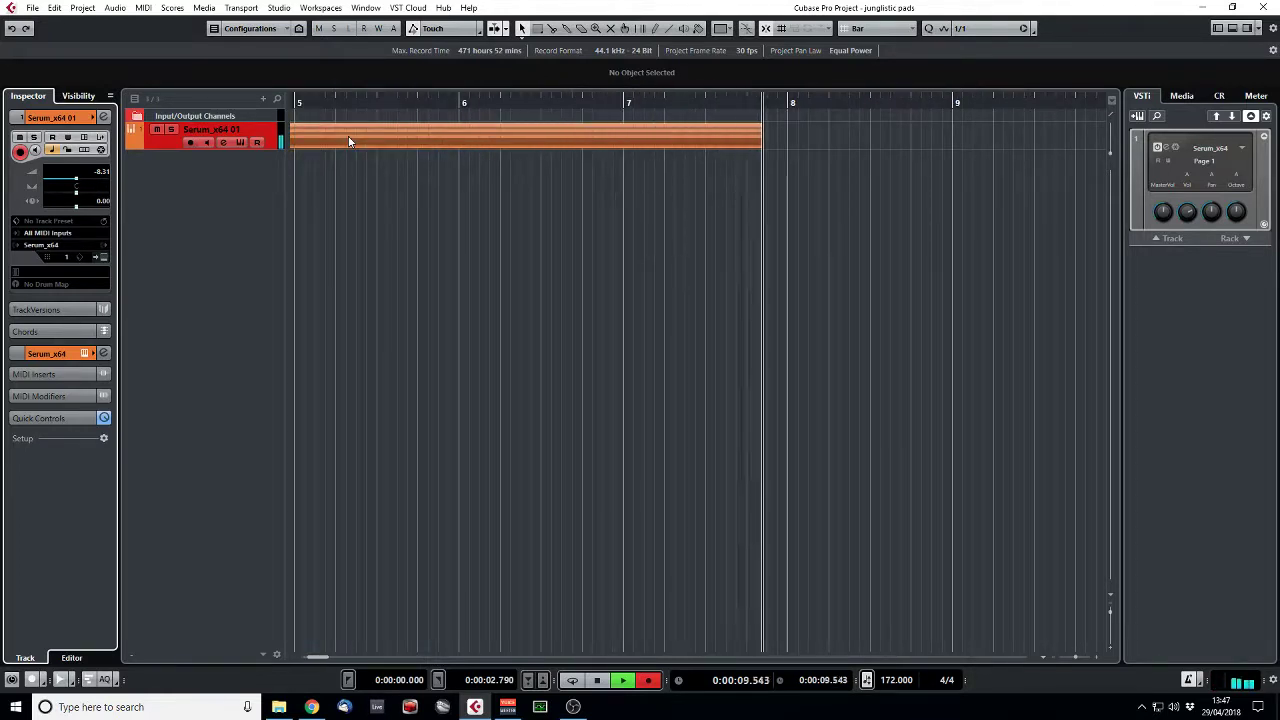
key("space")
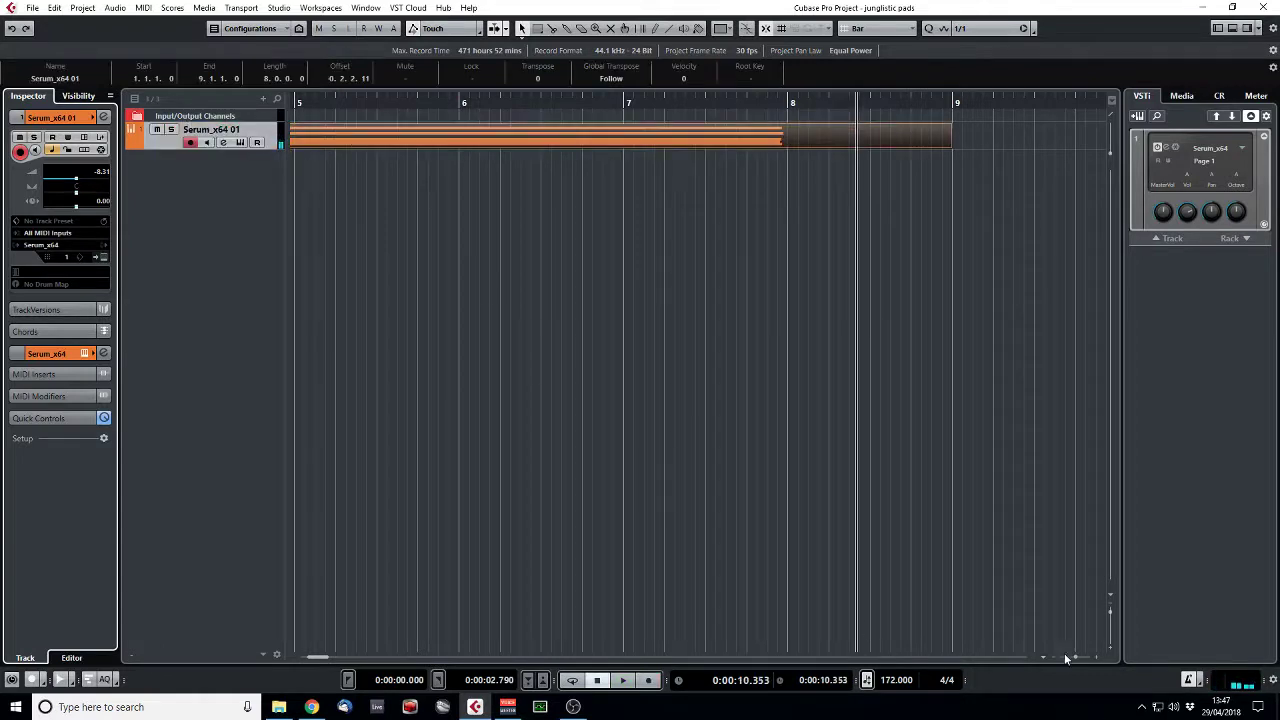
Step: Check the recorded notes in the Key Editor and set the locator range from bar 3 to bar 10
left_click_drag(1073, 652, 1070, 653)
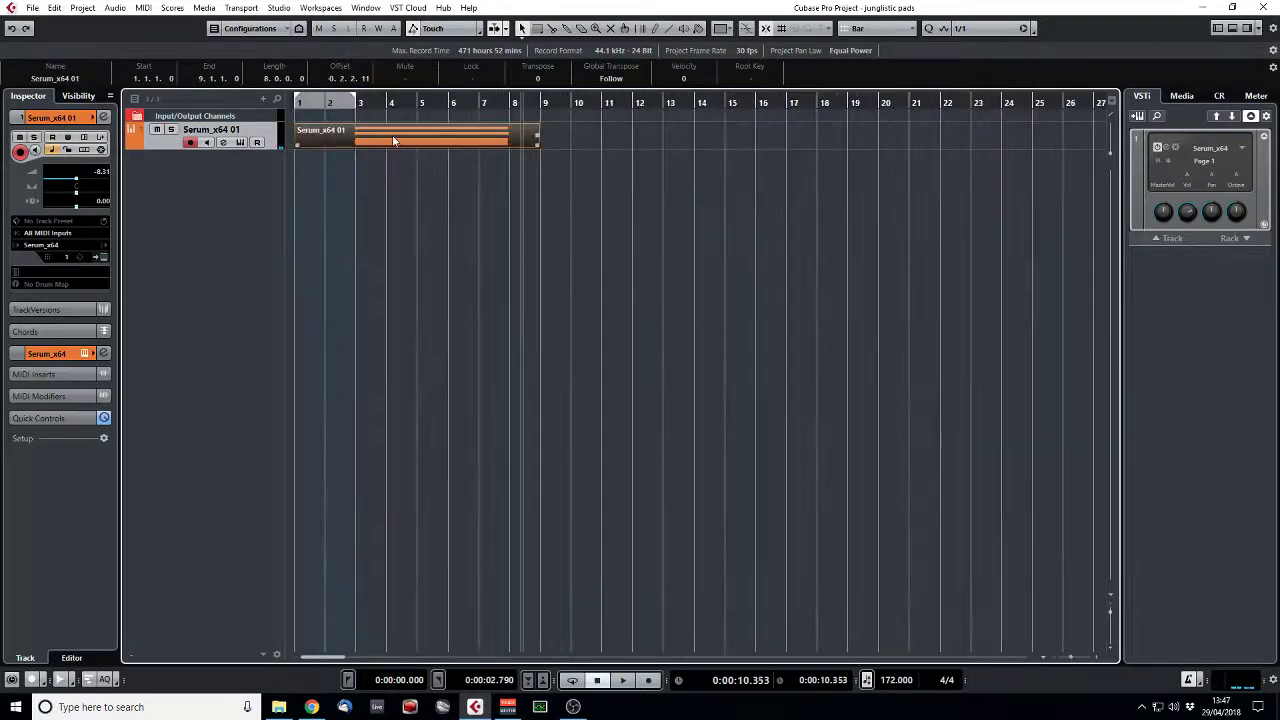
double_click(393, 140)
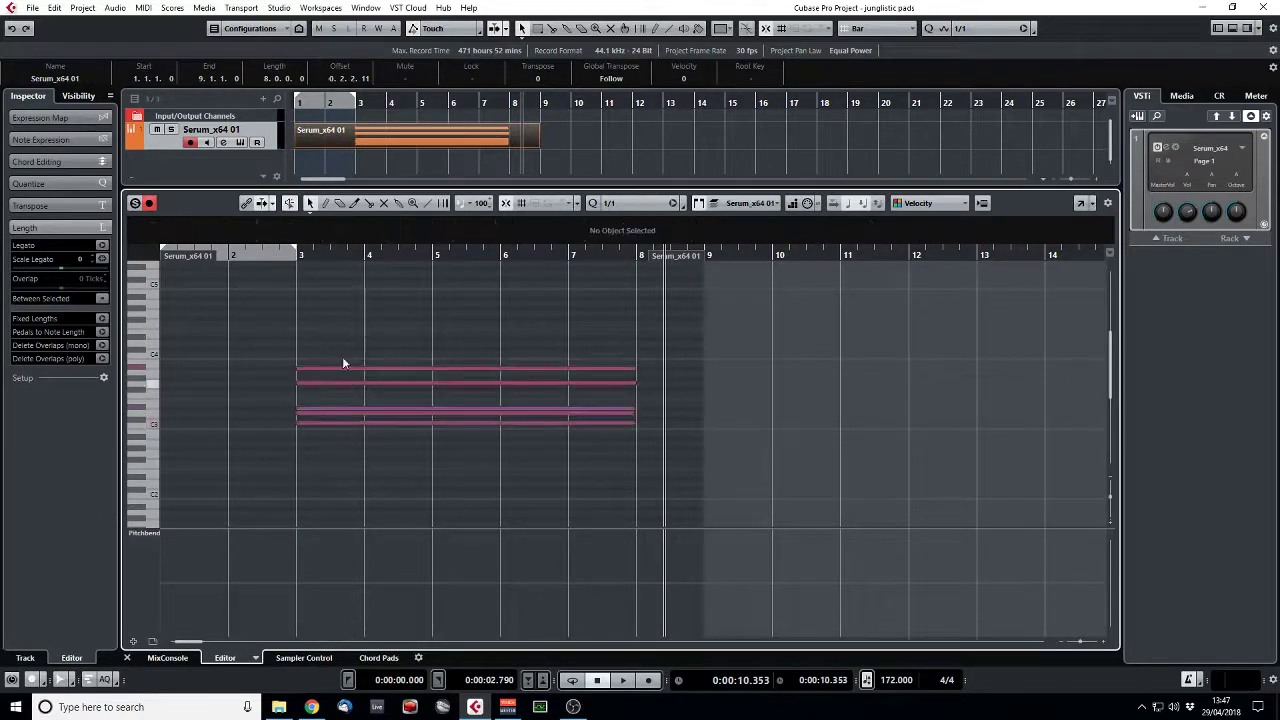
left_click(532, 115)
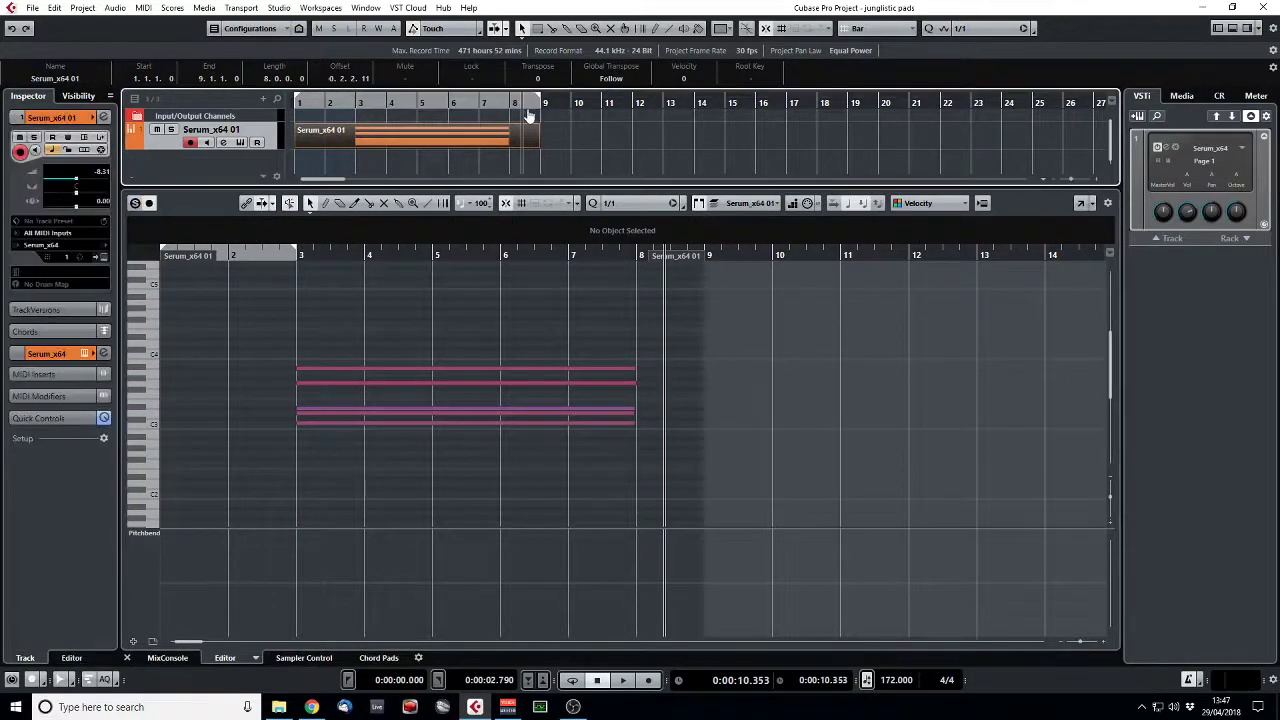
left_click_drag(530, 115, 358, 105)
left_click(409, 140)
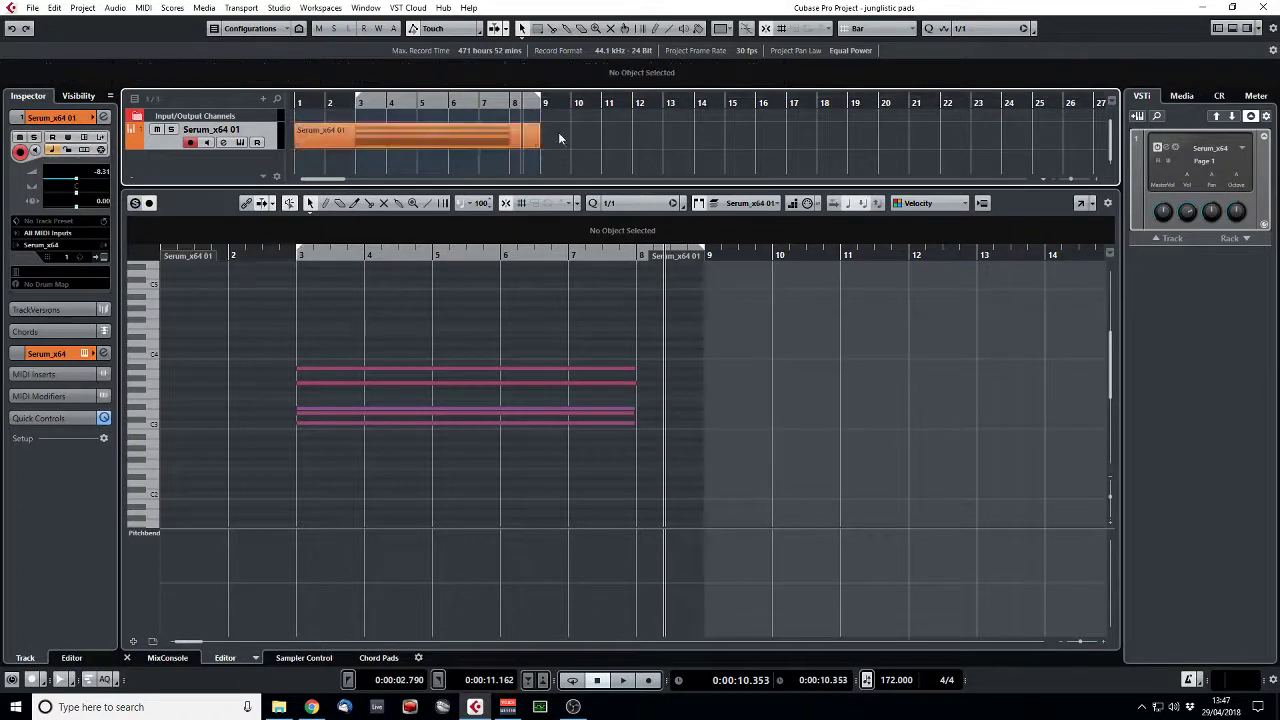
double_click(479, 106)
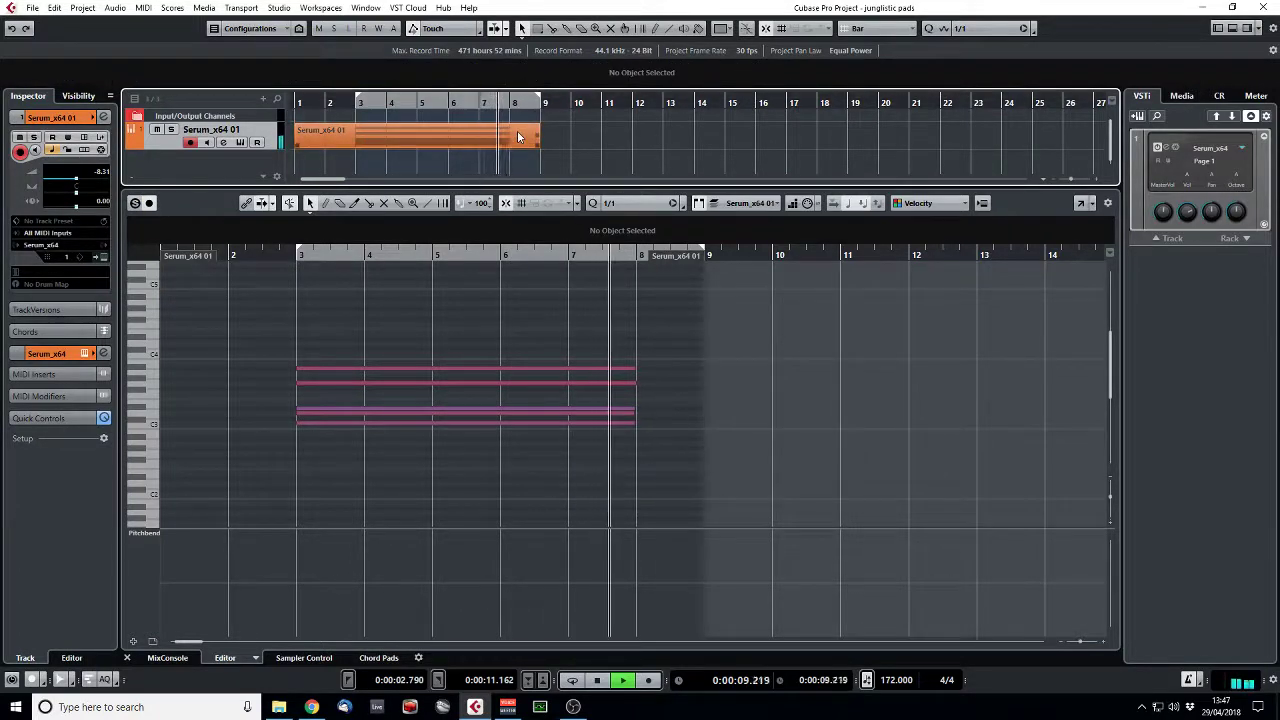
left_click(573, 108, "alt")
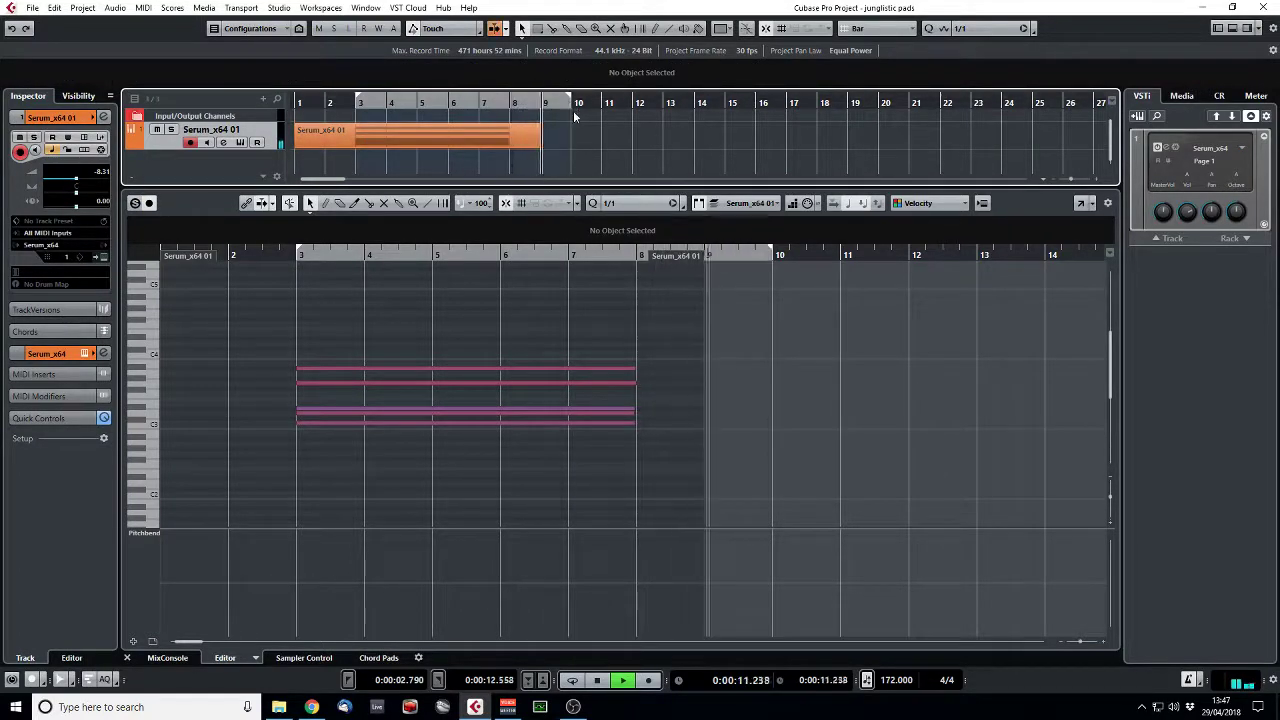
key("space")
left_click(126, 658)
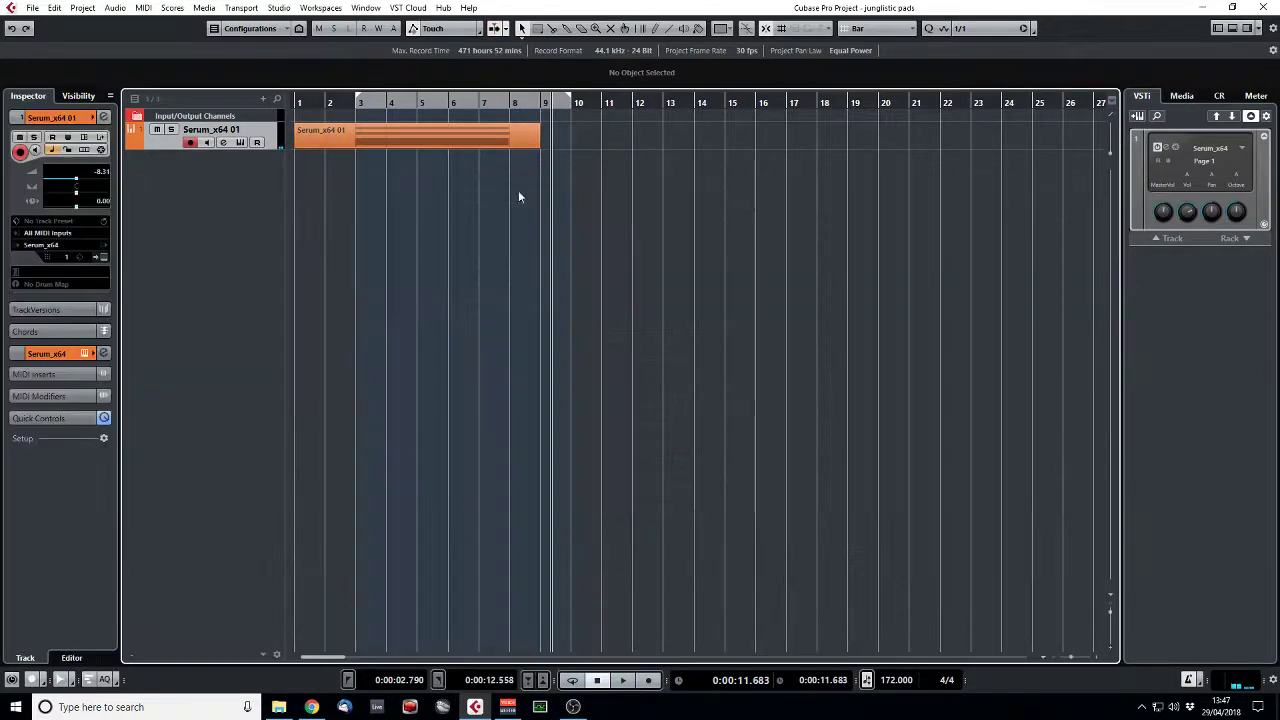
Step: Split the part at bar 3, delete the empty start, and extend it to bar 10
left_click(357, 138, "alt")
left_click(330, 140)
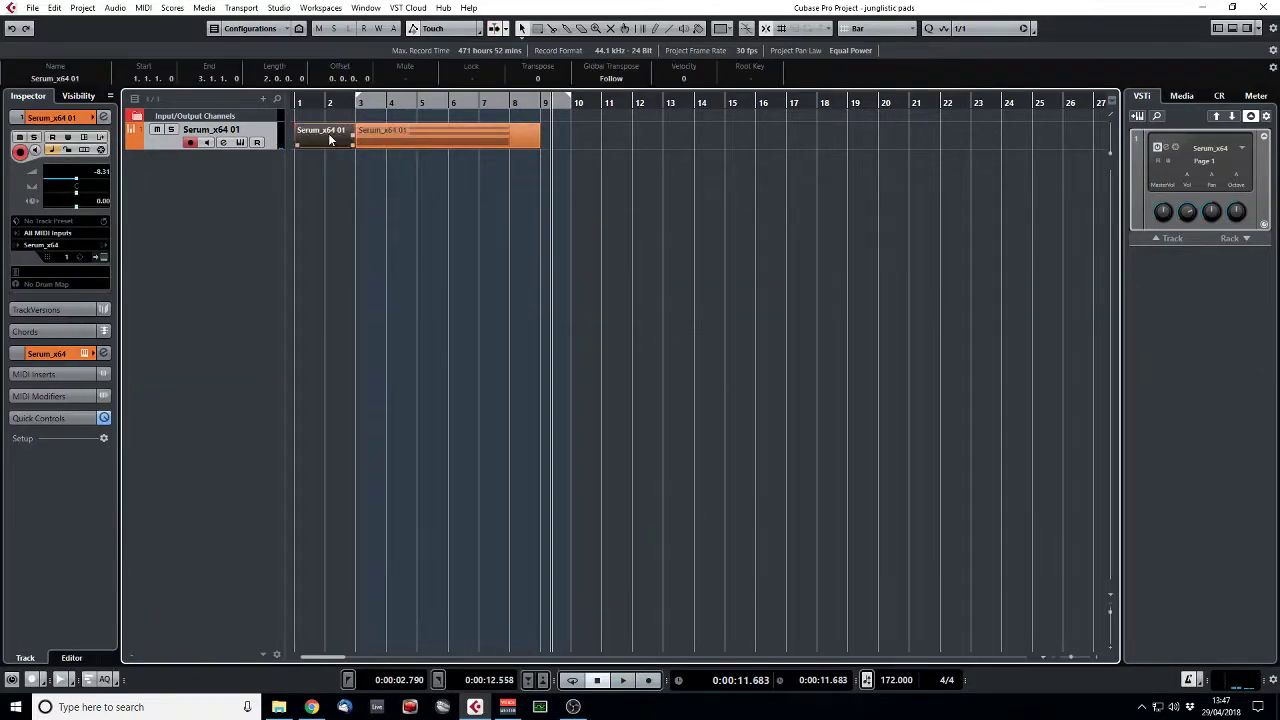
key("Delete")
left_click_drag(541, 145, 569, 147)
left_click_drag(544, 204, 428, 146)
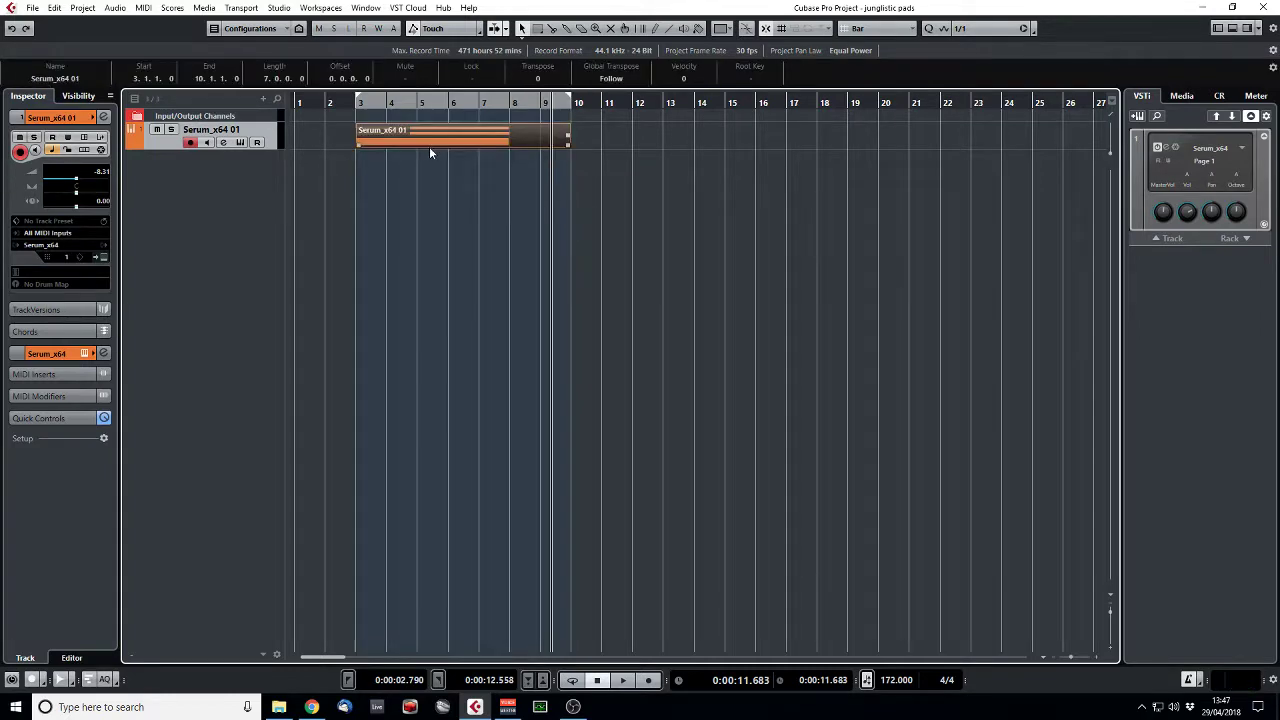
Step: Render the Serum_x64 01 chord part in place to a new audio track
right_click(432, 147)
mouse_move(481, 330)
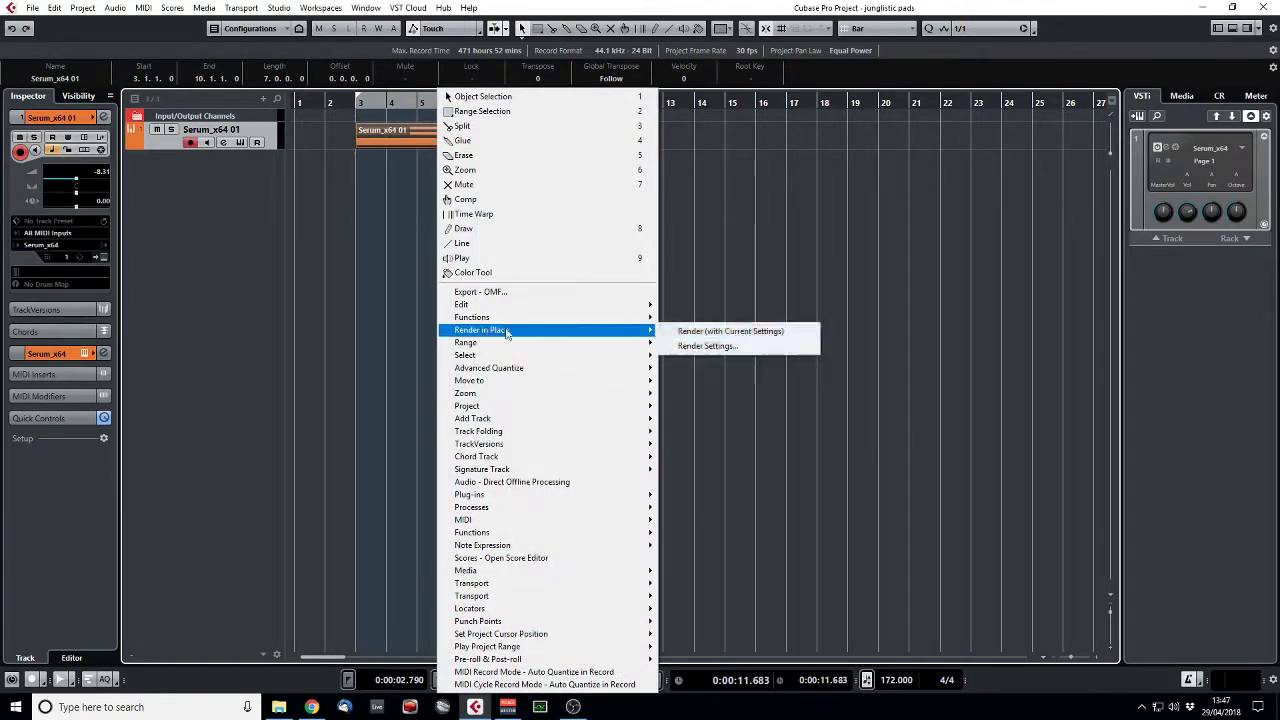
left_click(740, 334)
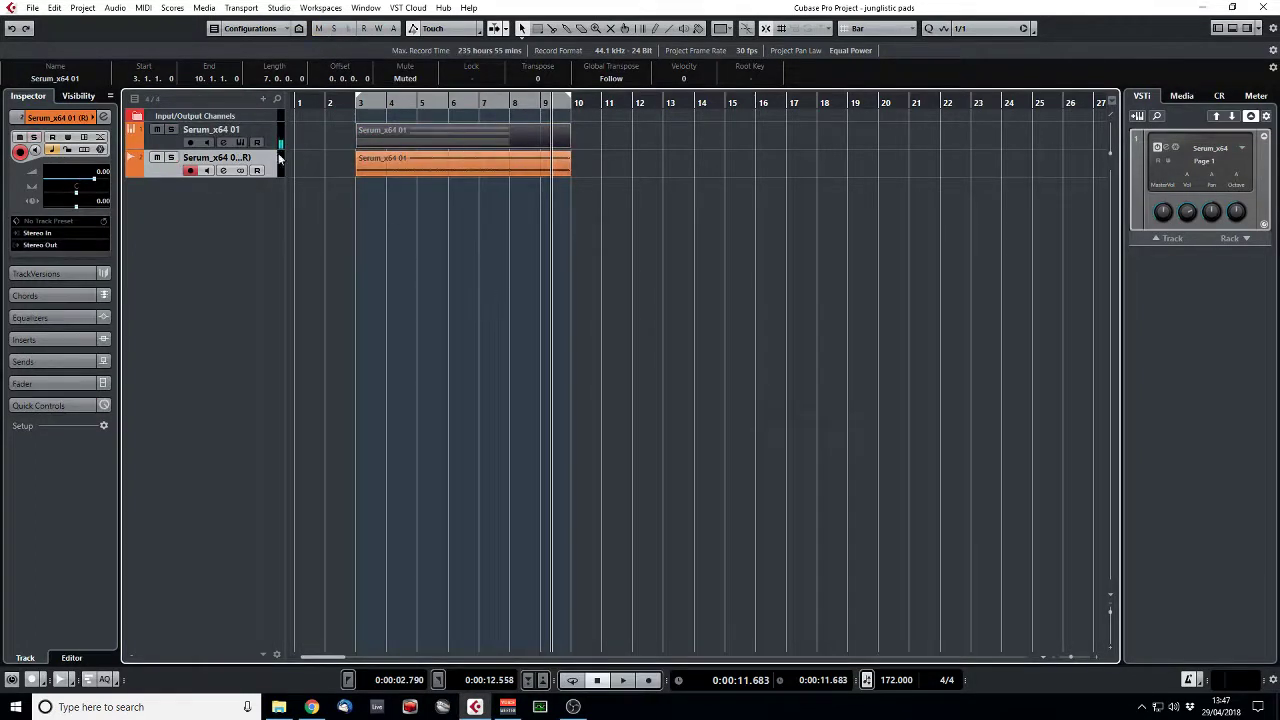
Step: Raise the rendered event's volume by 7.43 dB and bounce it, replacing the original
left_click(461, 157)
left_click_drag(461, 157, 470, 121)
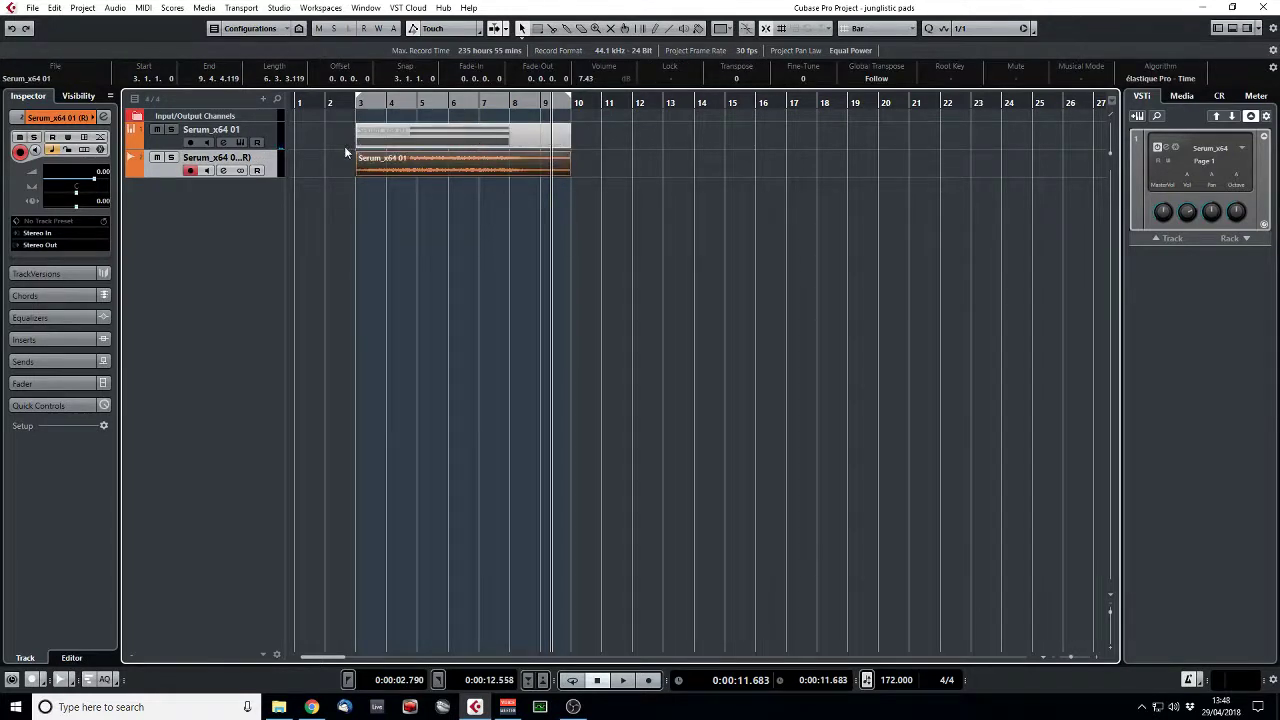
mouse_move(502, 179)
key("ctrl+shift+b")
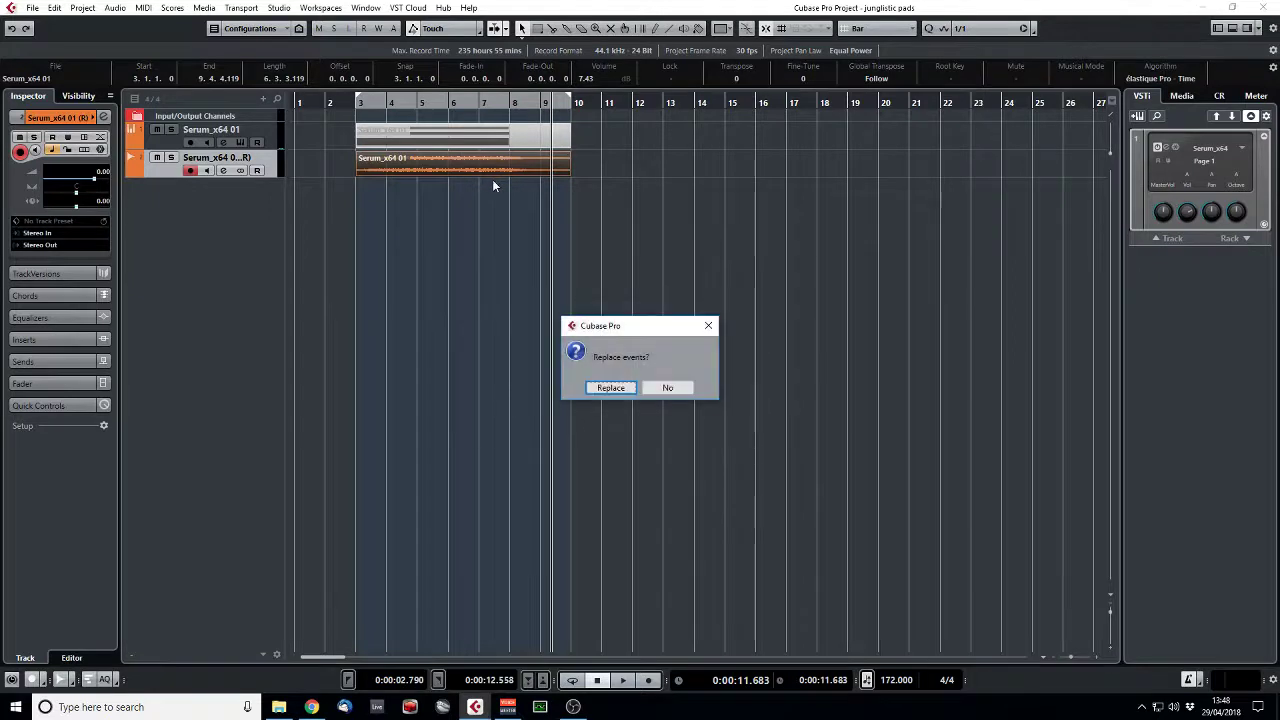
key("Return")
key("space")
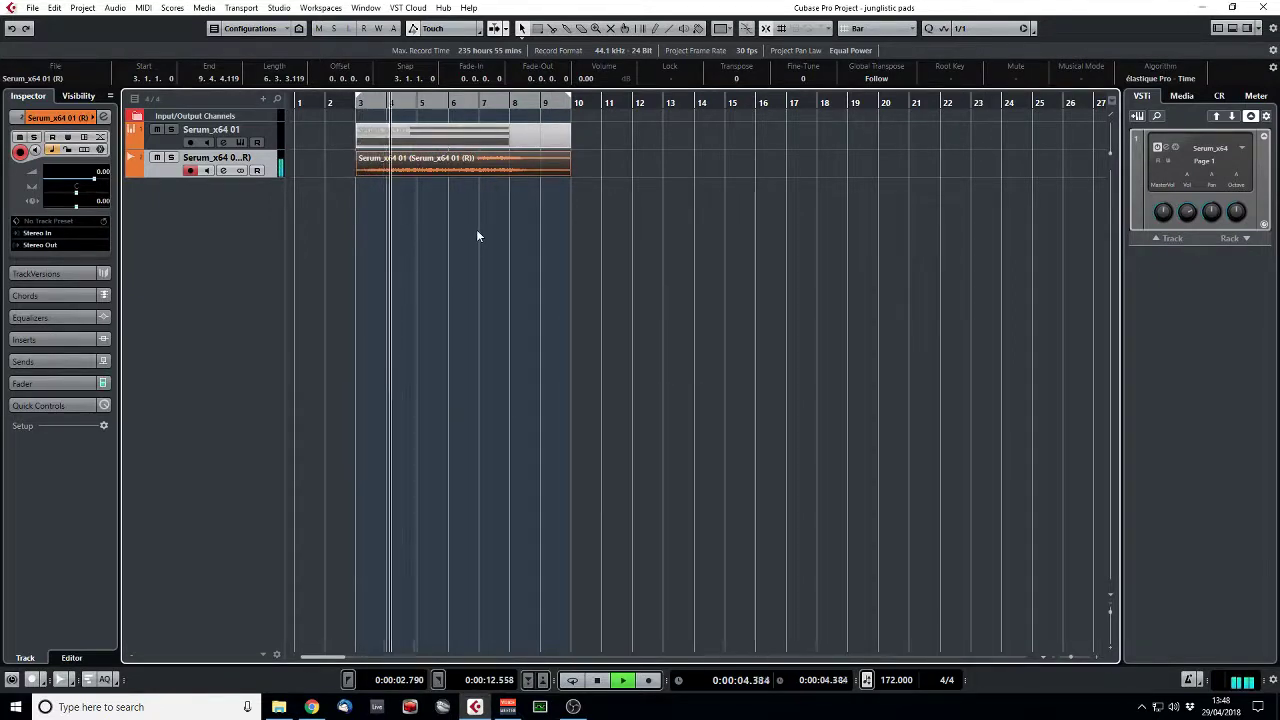
key("space")
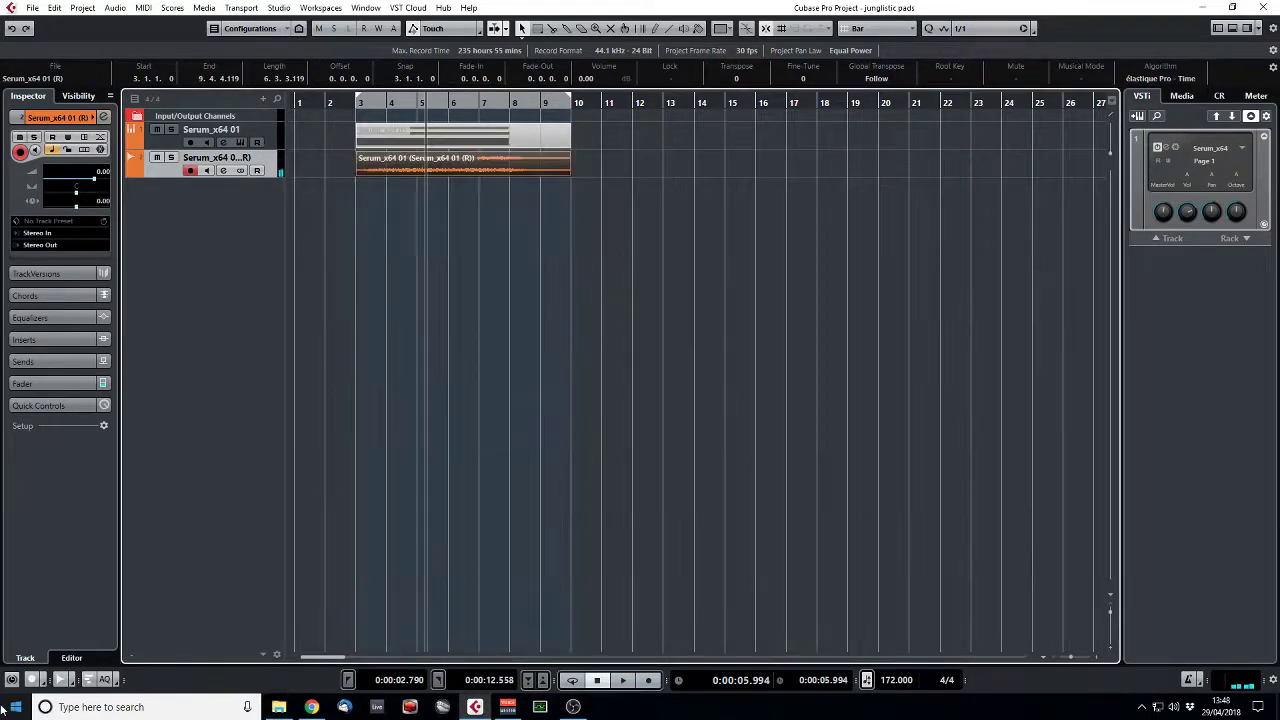
Step: Open the pads project's Audio folder on the Audio (E:) drive in File Explorer
right_click(16, 707)
left_click(62, 597)
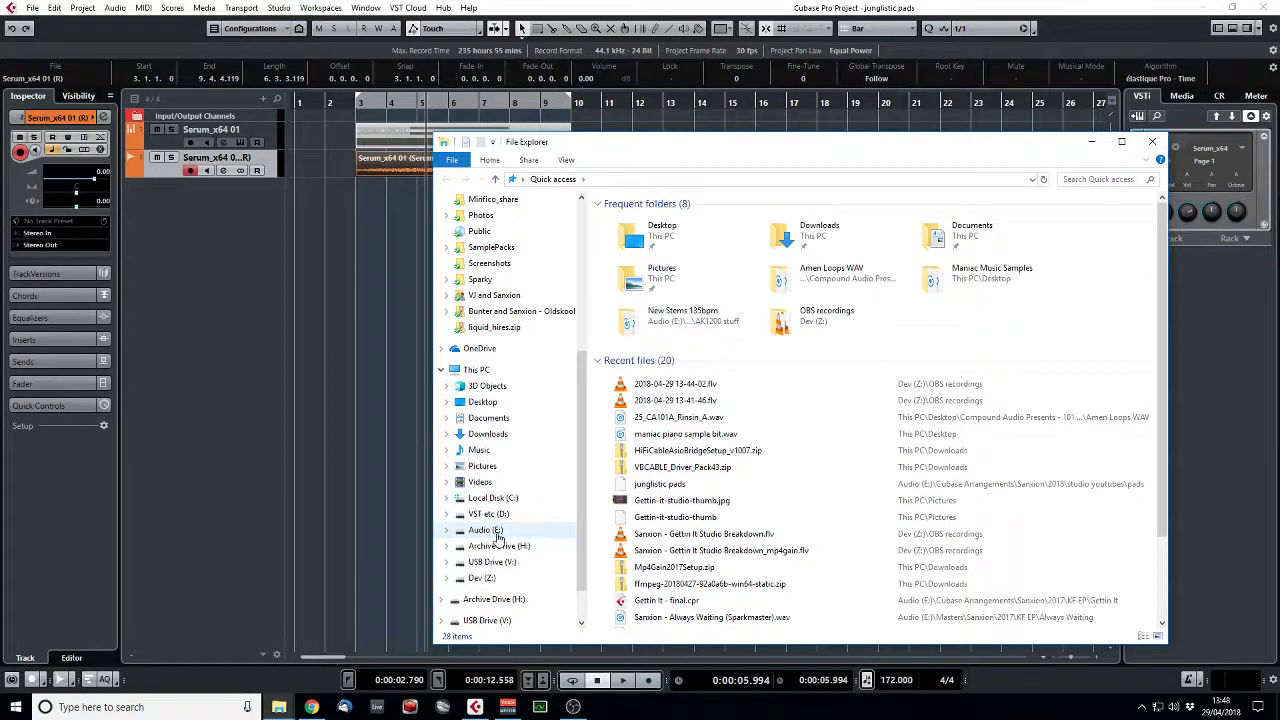
left_click(487, 530)
double_click(654, 233)
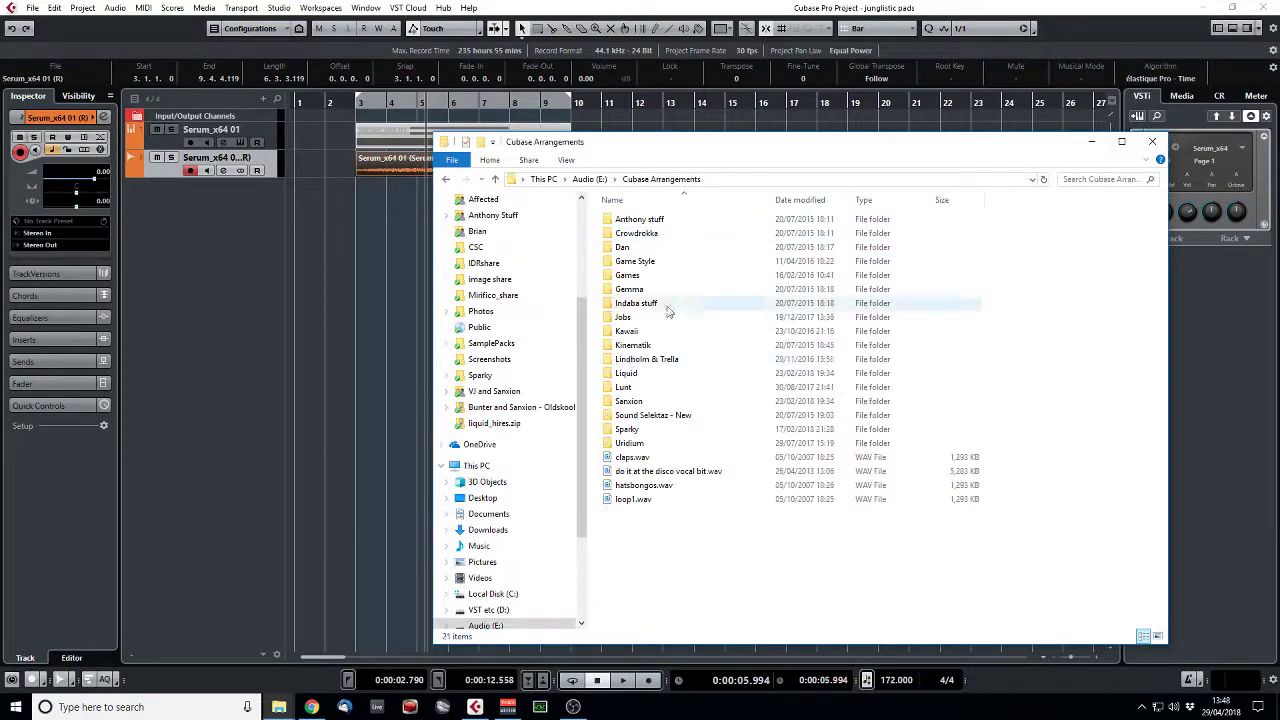
double_click(632, 404)
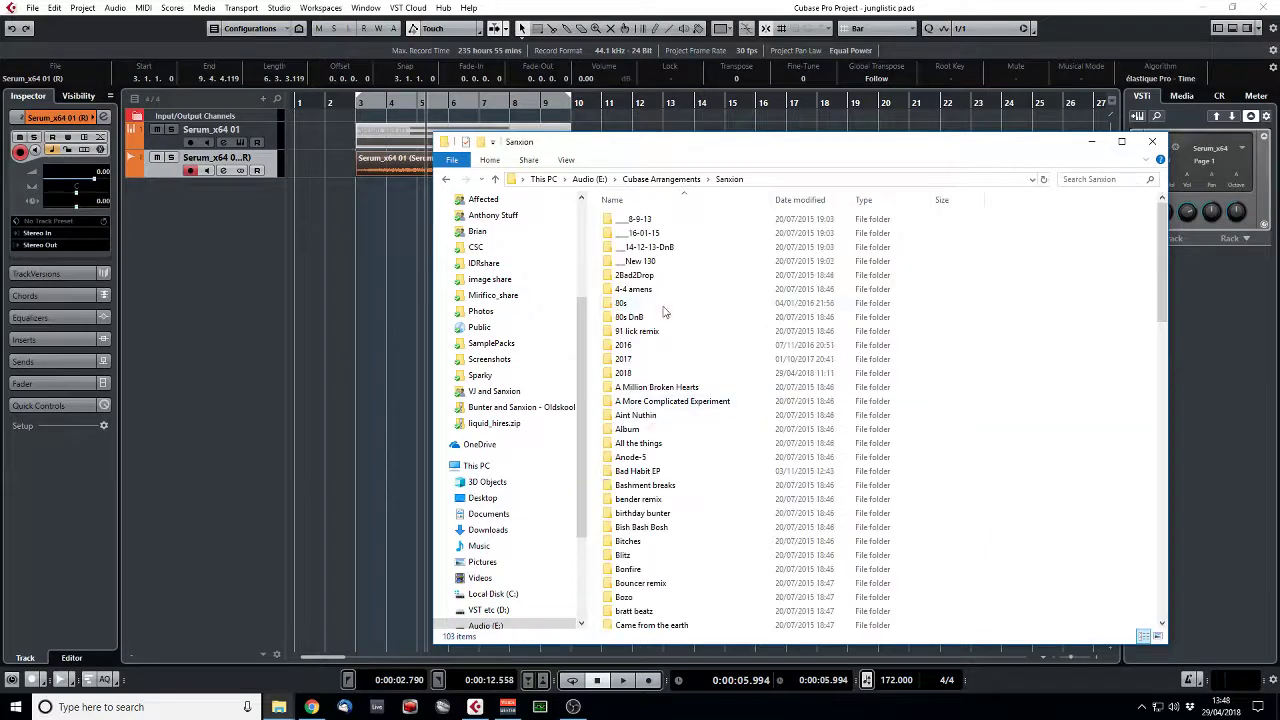
double_click(630, 373)
double_click(645, 276)
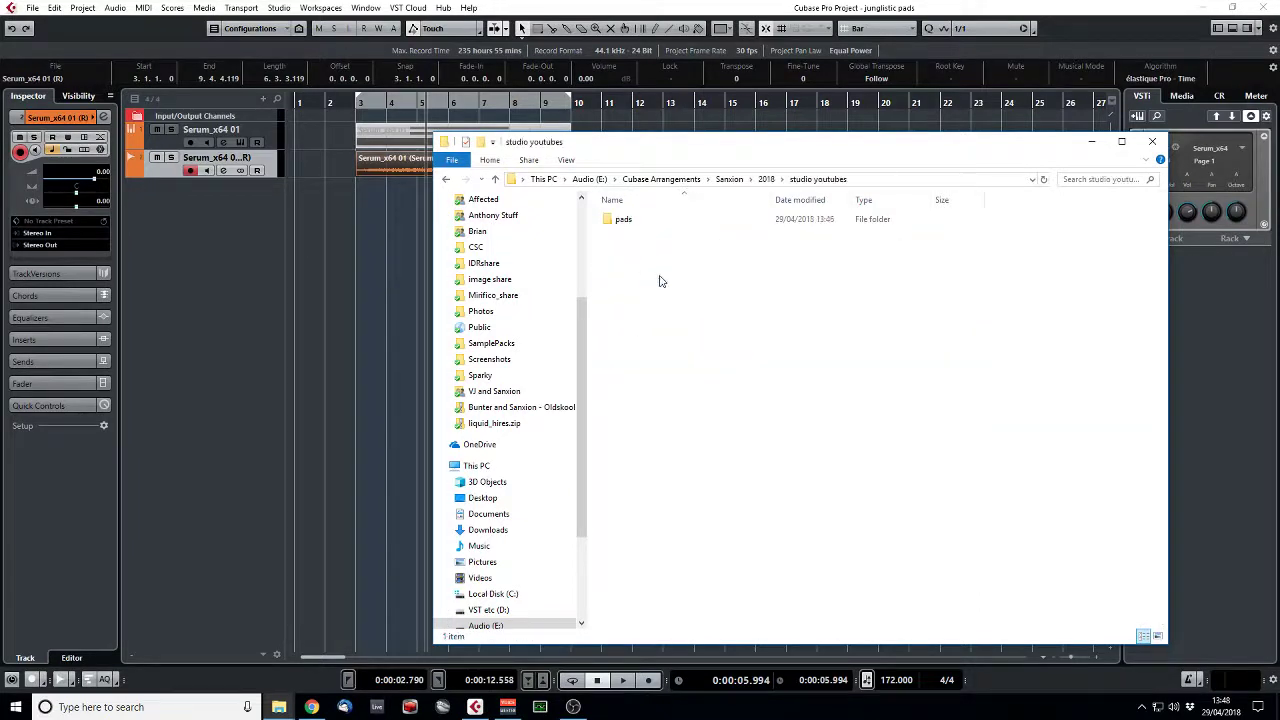
double_click(624, 220)
double_click(636, 220)
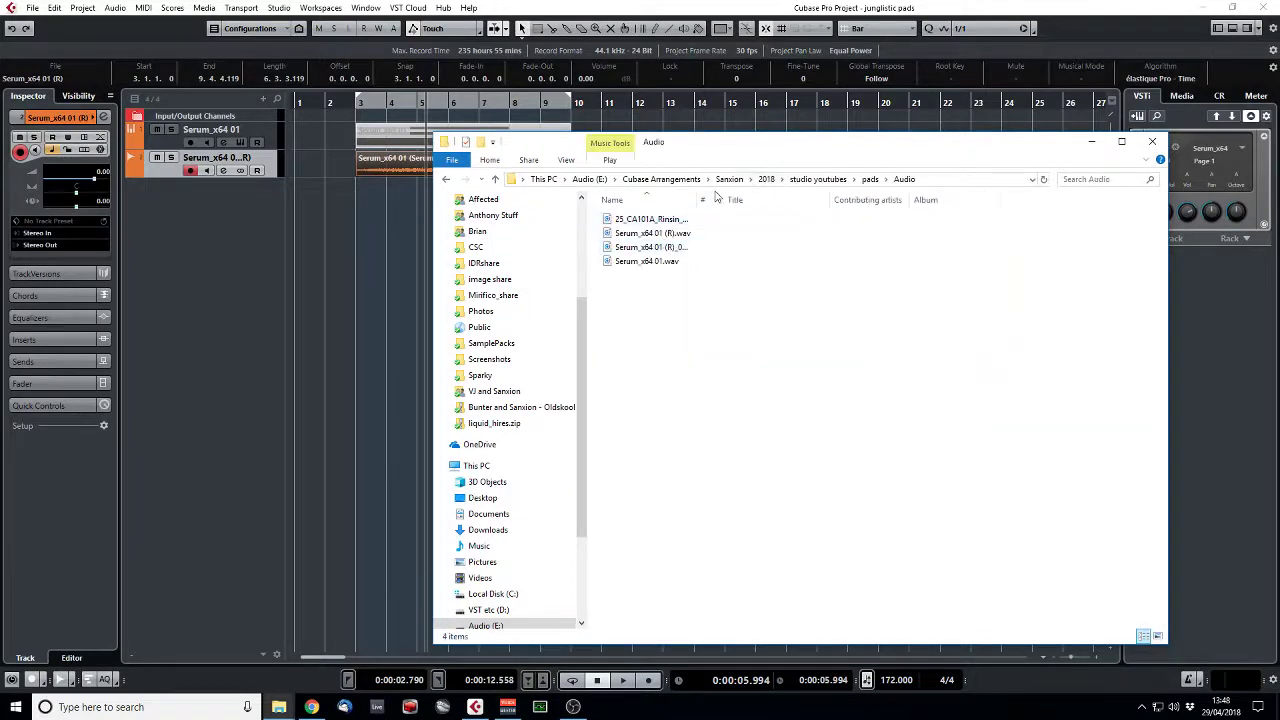
Step: Sort by an added Date created column and preview Serum_x64 01 (R).wav
right_click(1124, 203)
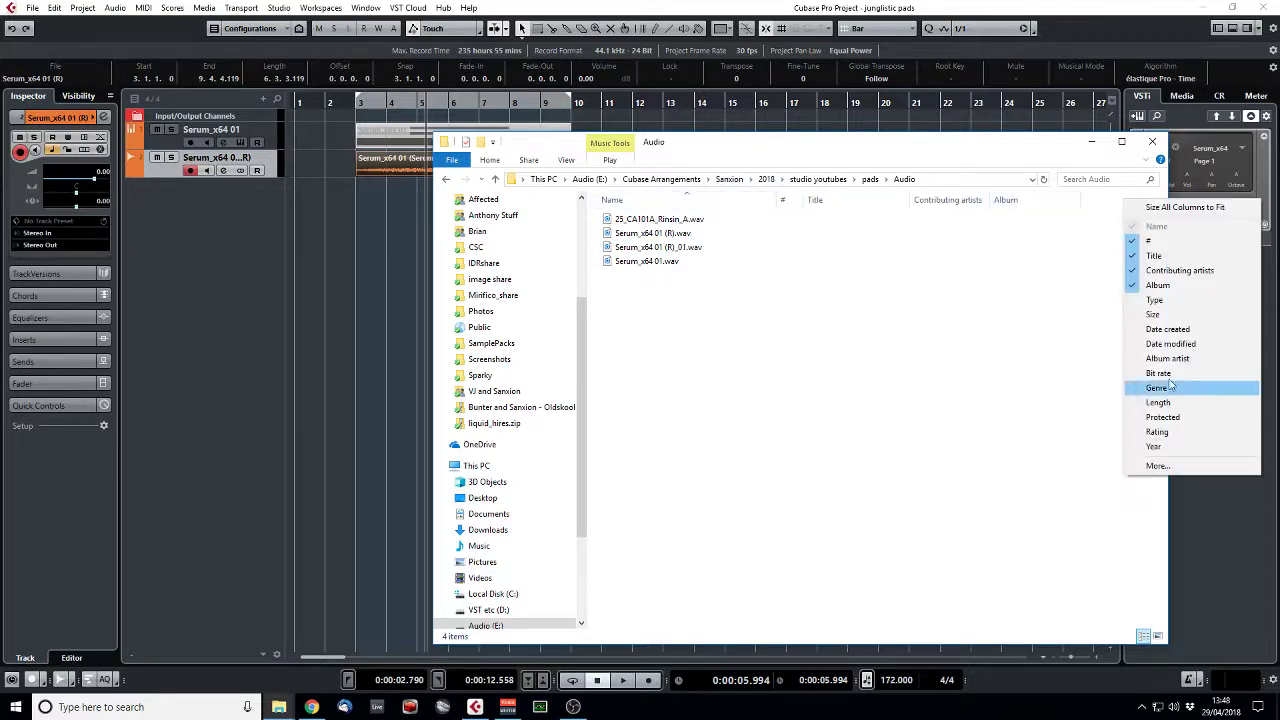
left_click(1150, 329)
left_click(1100, 201)
double_click(655, 219)
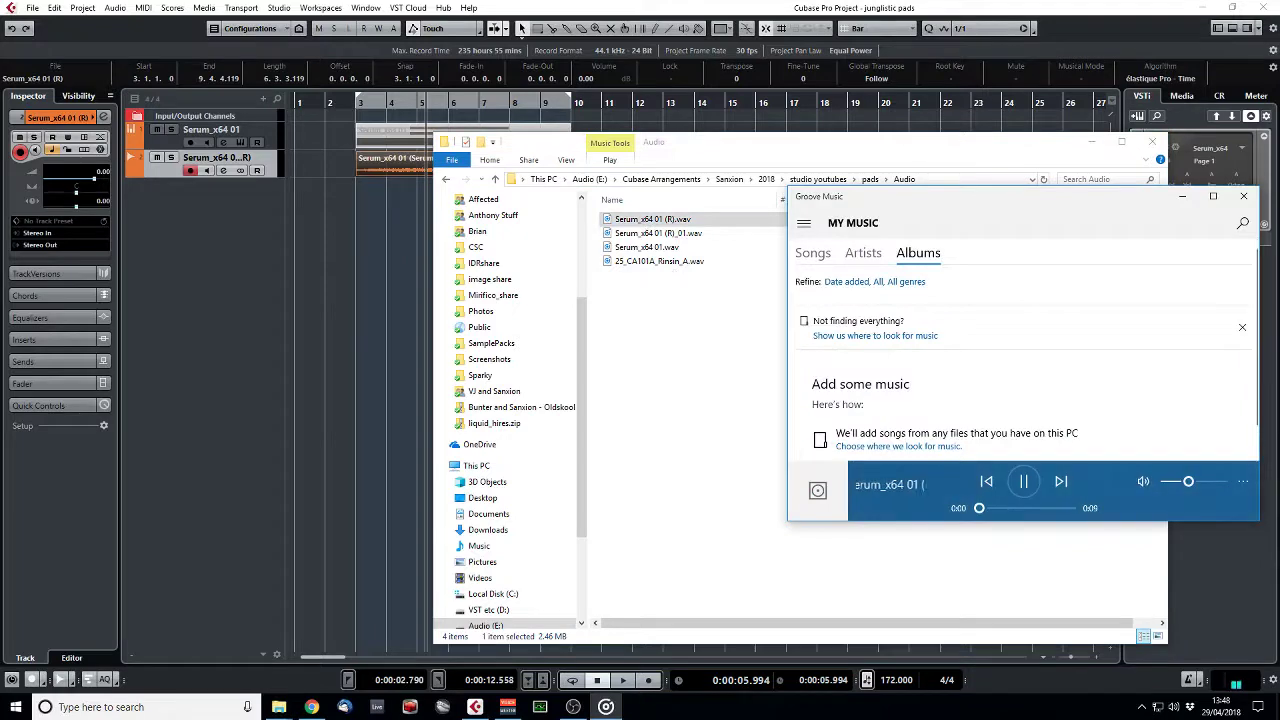
left_click(1244, 196)
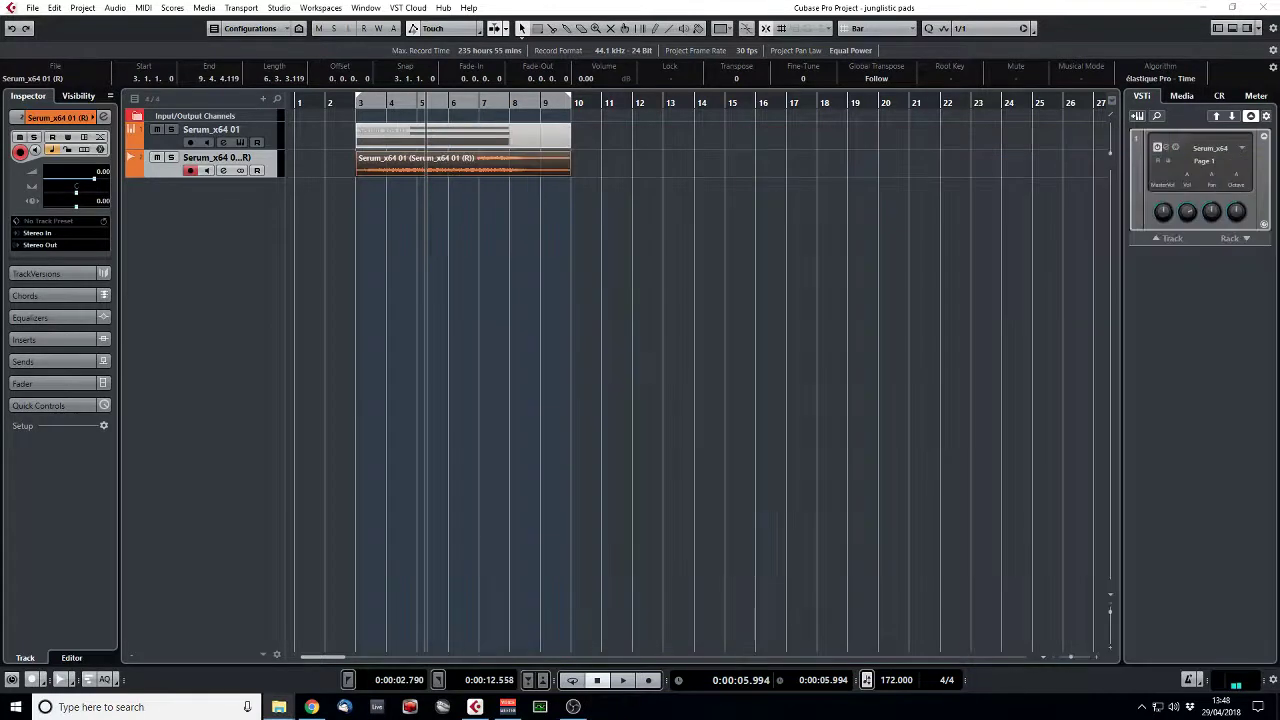
Step: Add a new instrument track with Kontakt 5 as its instrument
right_click(268, 260)
left_click(270, 241)
left_click(630, 264)
type("kont")
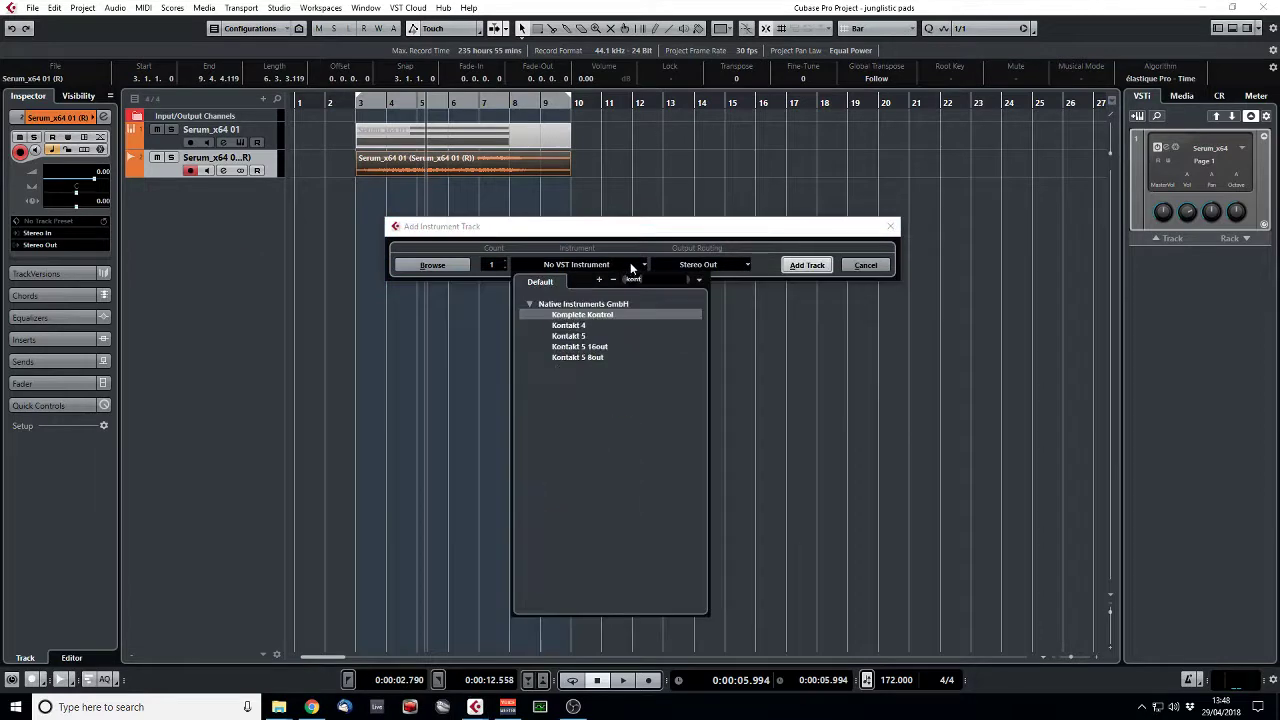
left_click(574, 337)
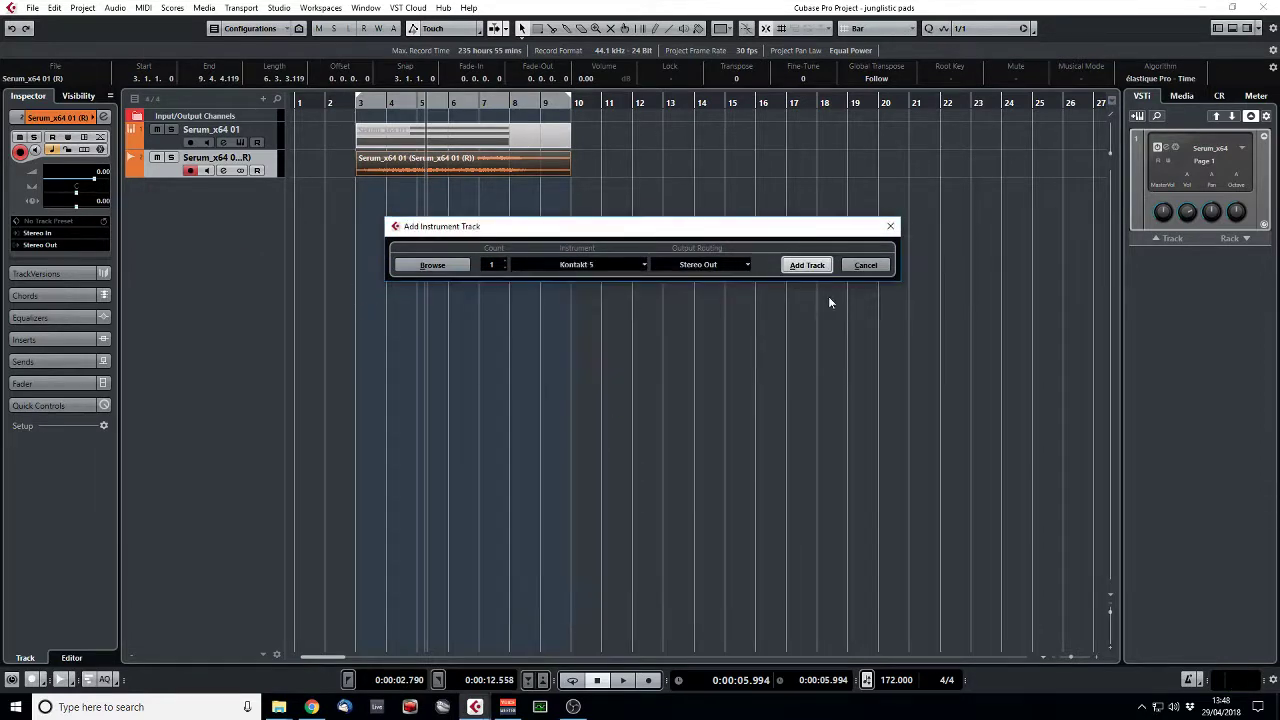
left_click(810, 265)
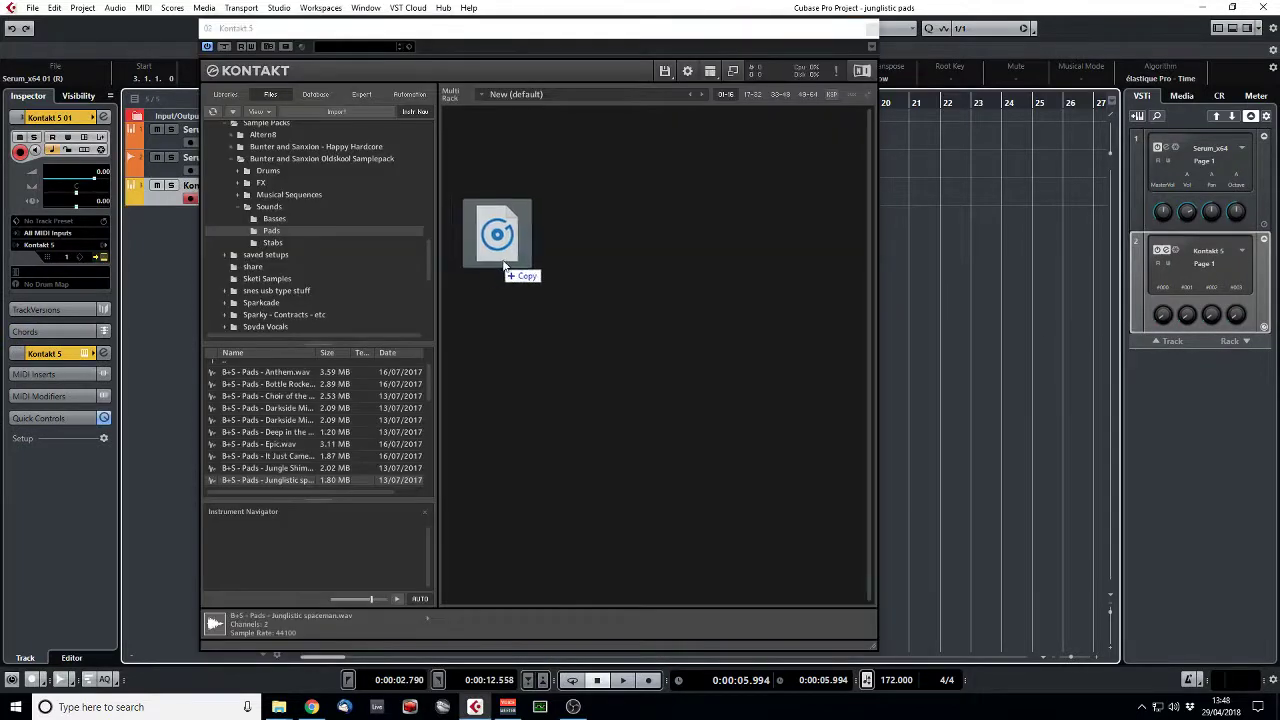
Step: Load the Serum_x64 01 (R) render into Kontakt and open its wave editor
left_click_drag(491, 229, 495, 232)
left_click(457, 118)
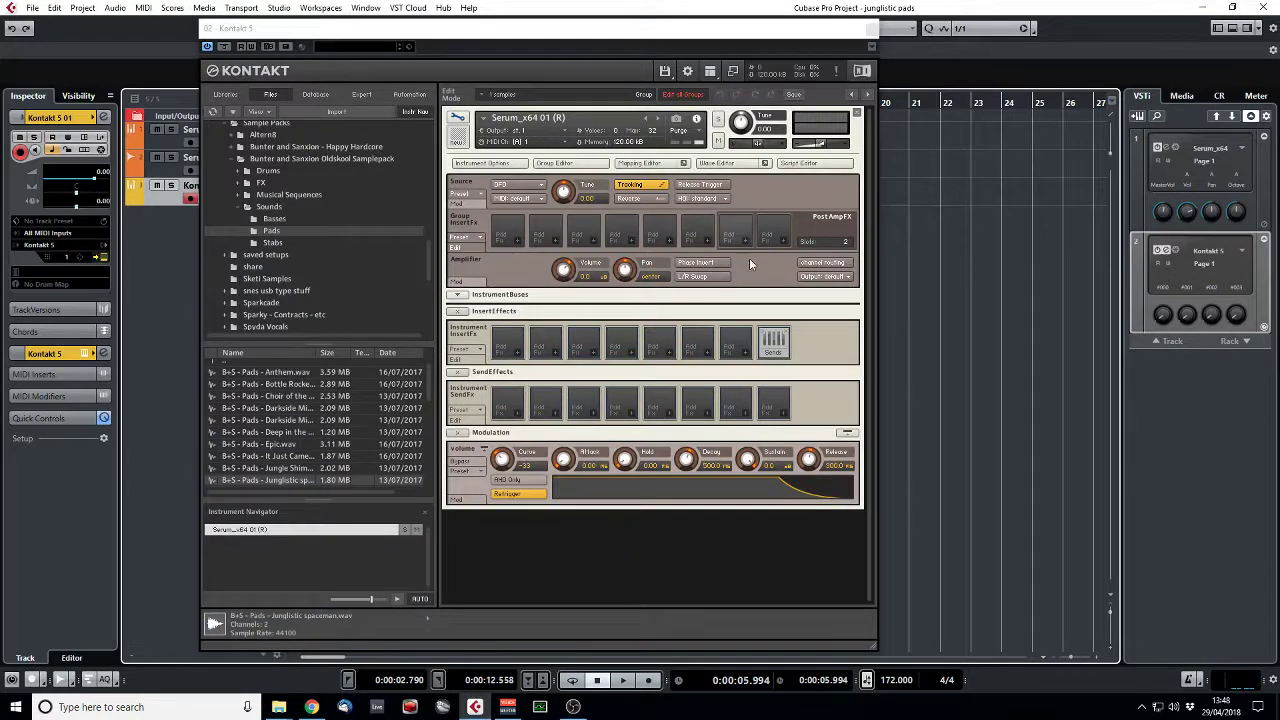
left_click(645, 163)
left_click(716, 163)
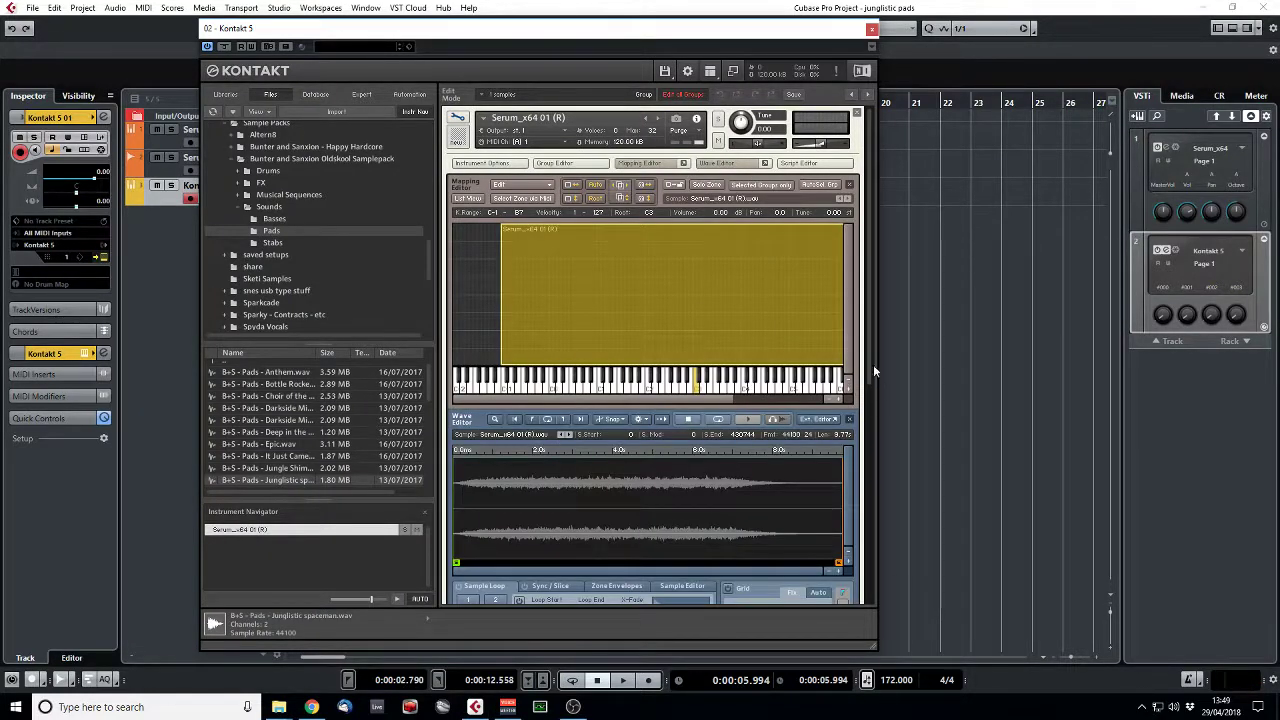
Step: Select the whole Serum_x64 01 (R) waveform and normalize it
left_click_drag(872, 364, 871, 448)
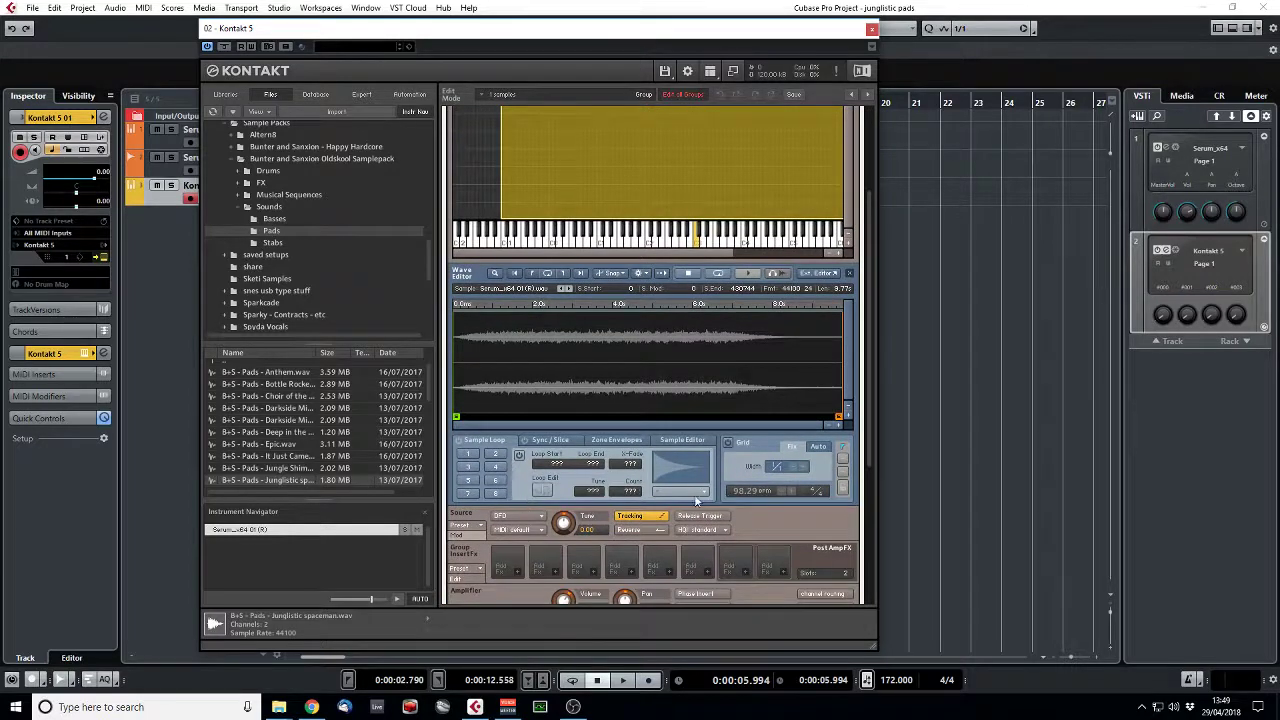
left_click(680, 440)
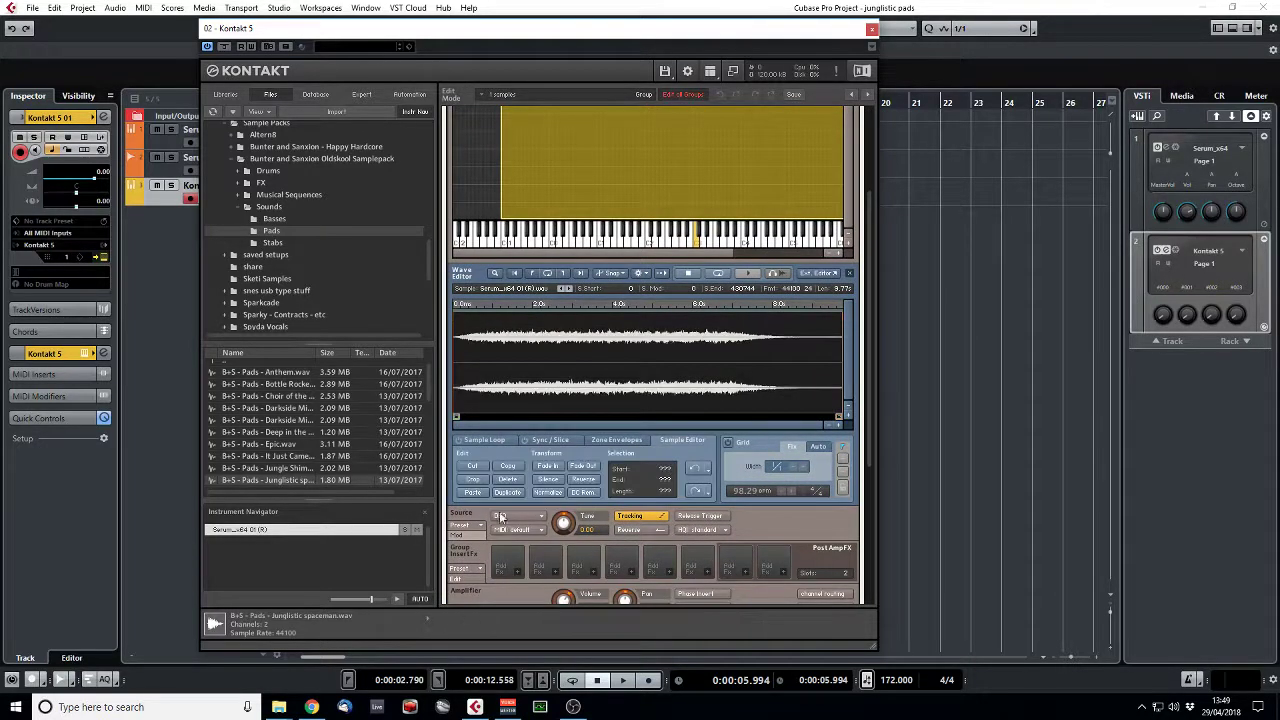
left_click(547, 492)
left_click(671, 401)
scroll(722, 207, "up", 3)
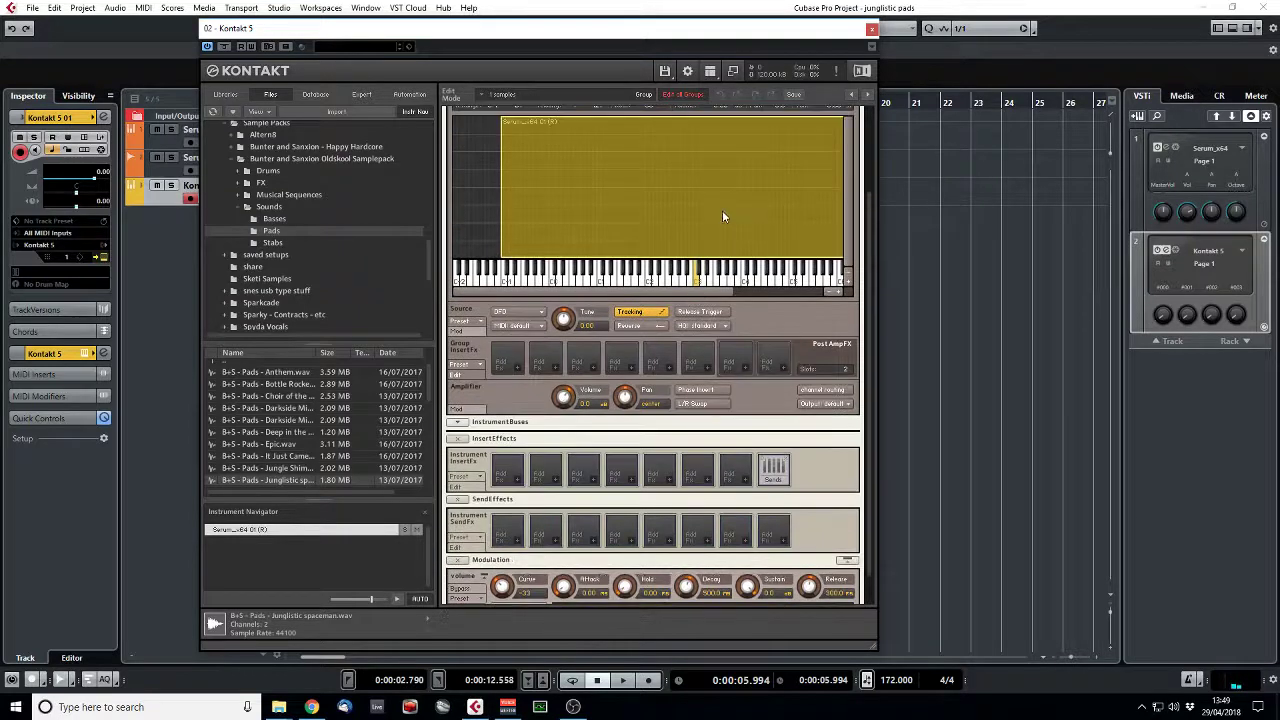
left_click(718, 155)
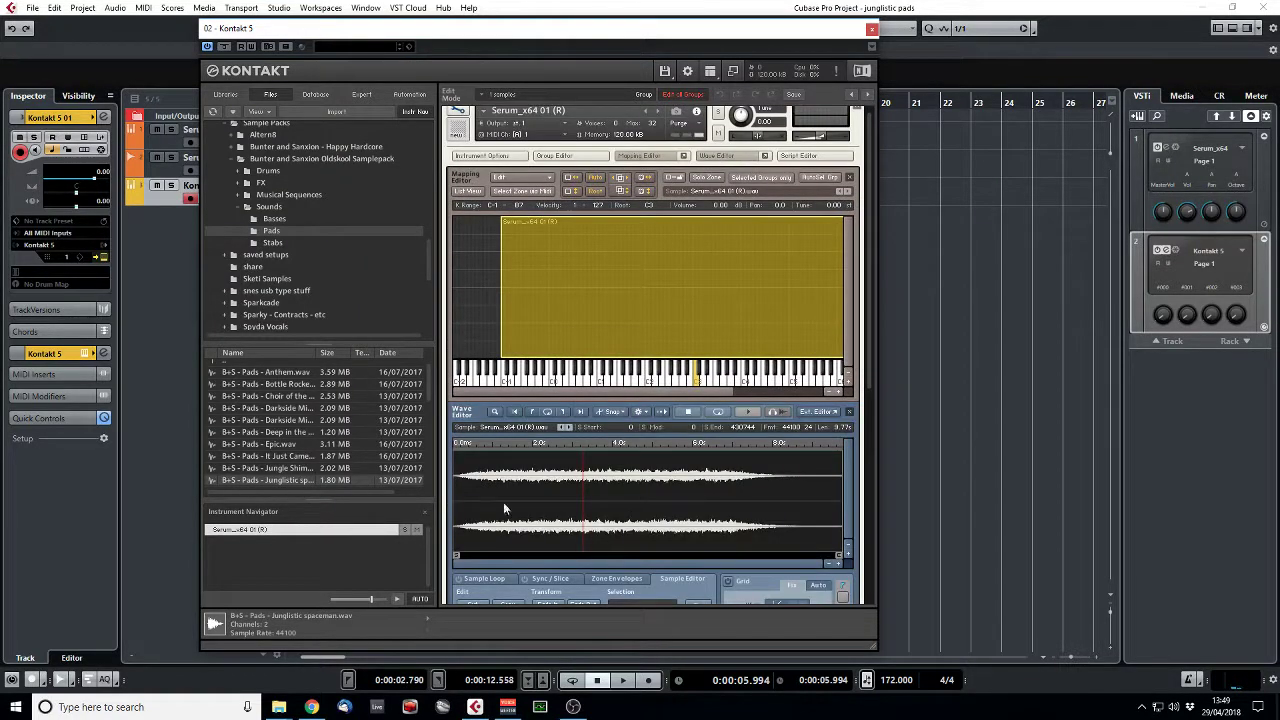
left_click_drag(456, 516, 980, 539)
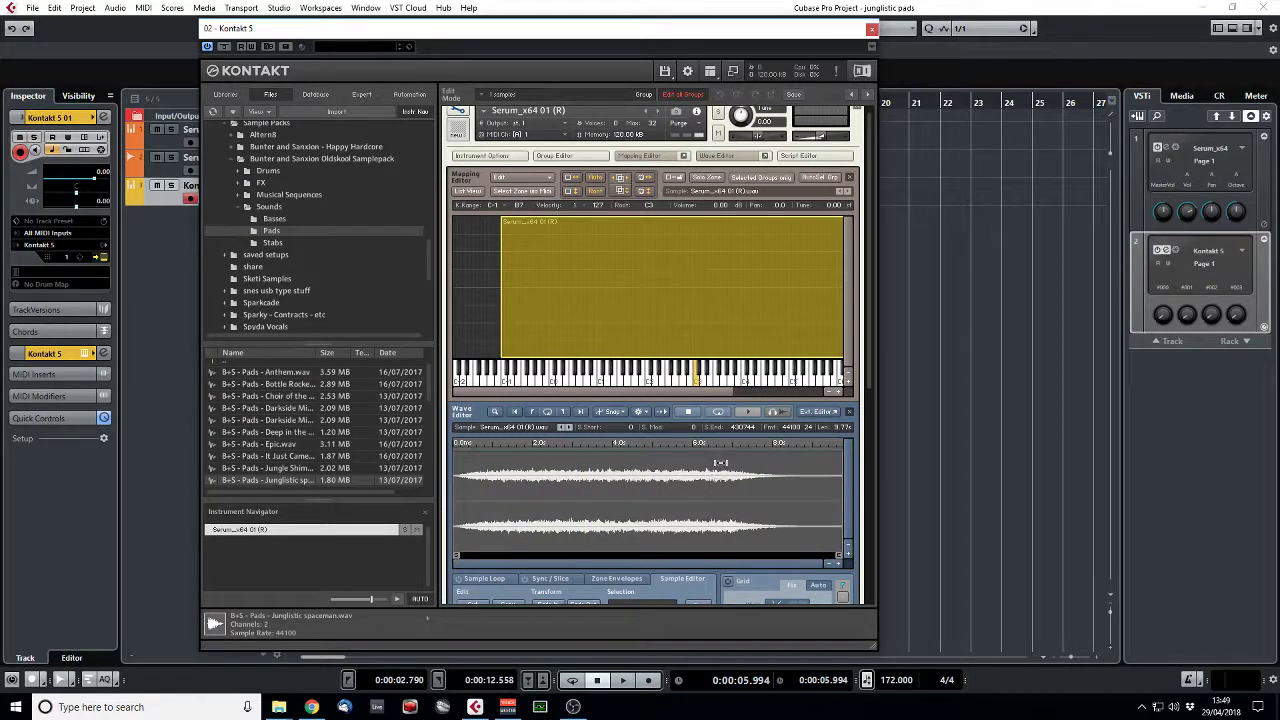
scroll(870, 362, "down", 3)
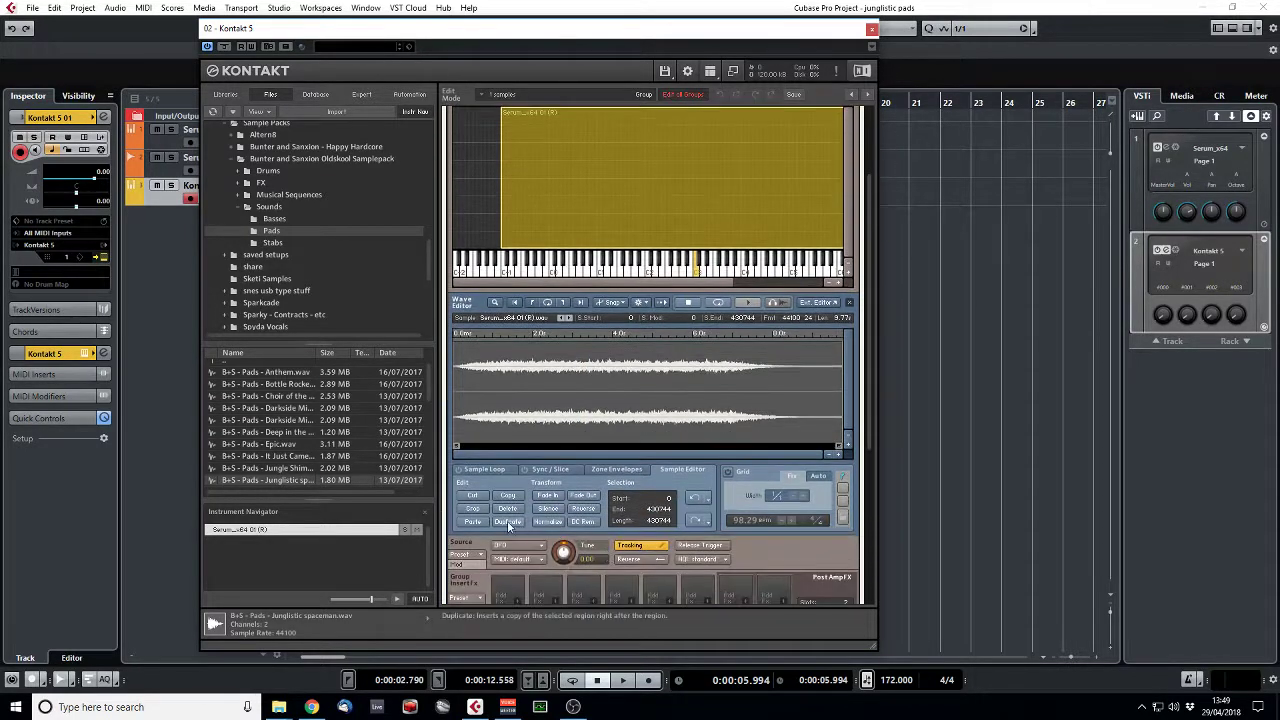
left_click(548, 522)
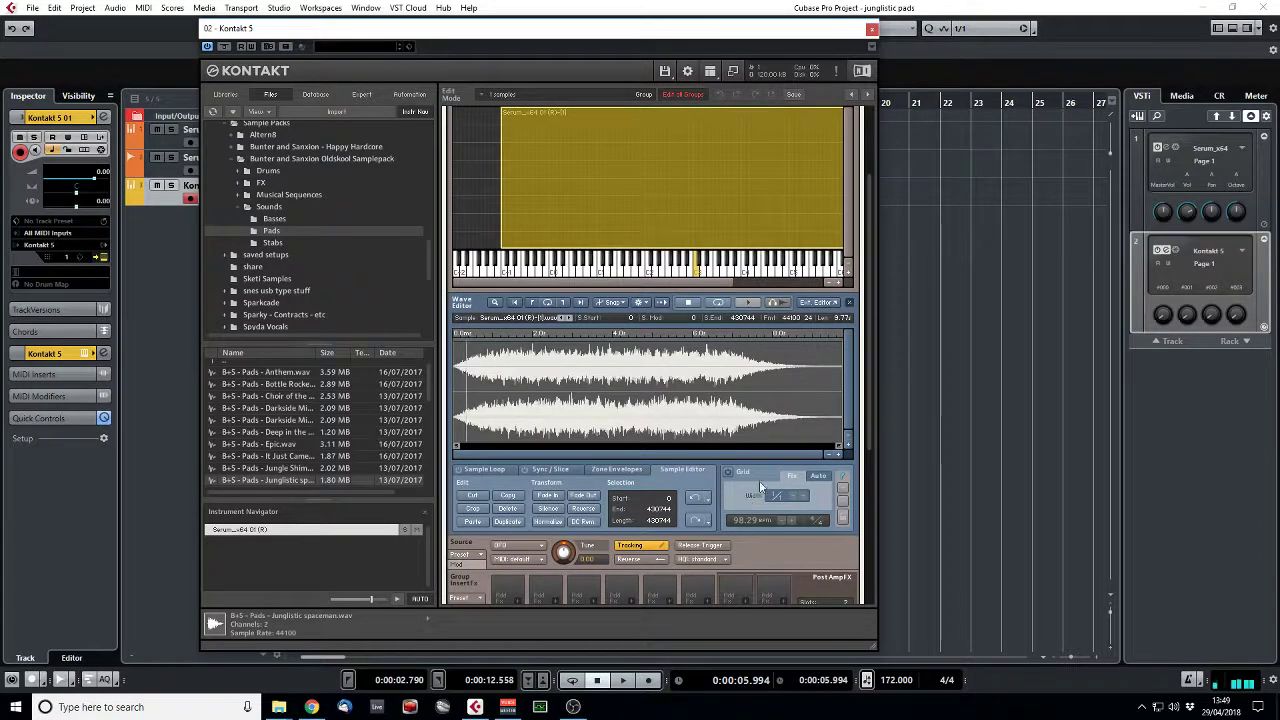
Step: Close Kontakt and lower the Kontakt 5 01 track volume to -5.07 dB
left_click(871, 30)
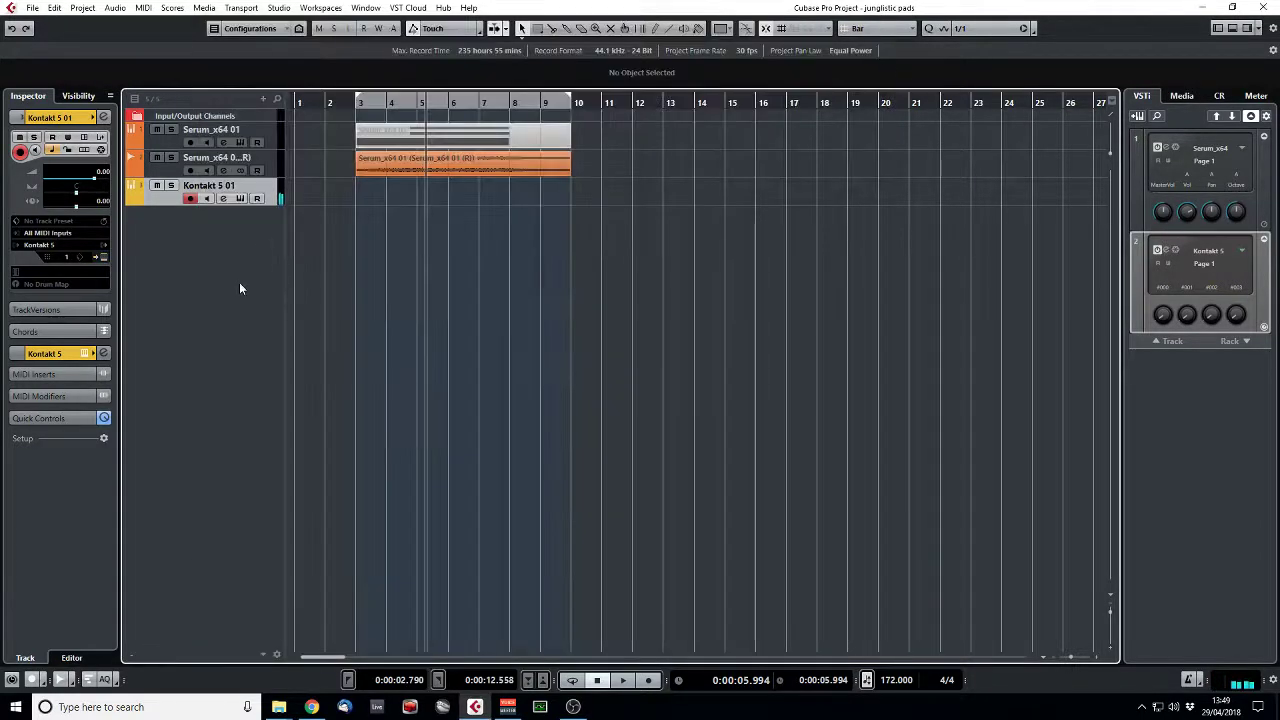
left_click(87, 174)
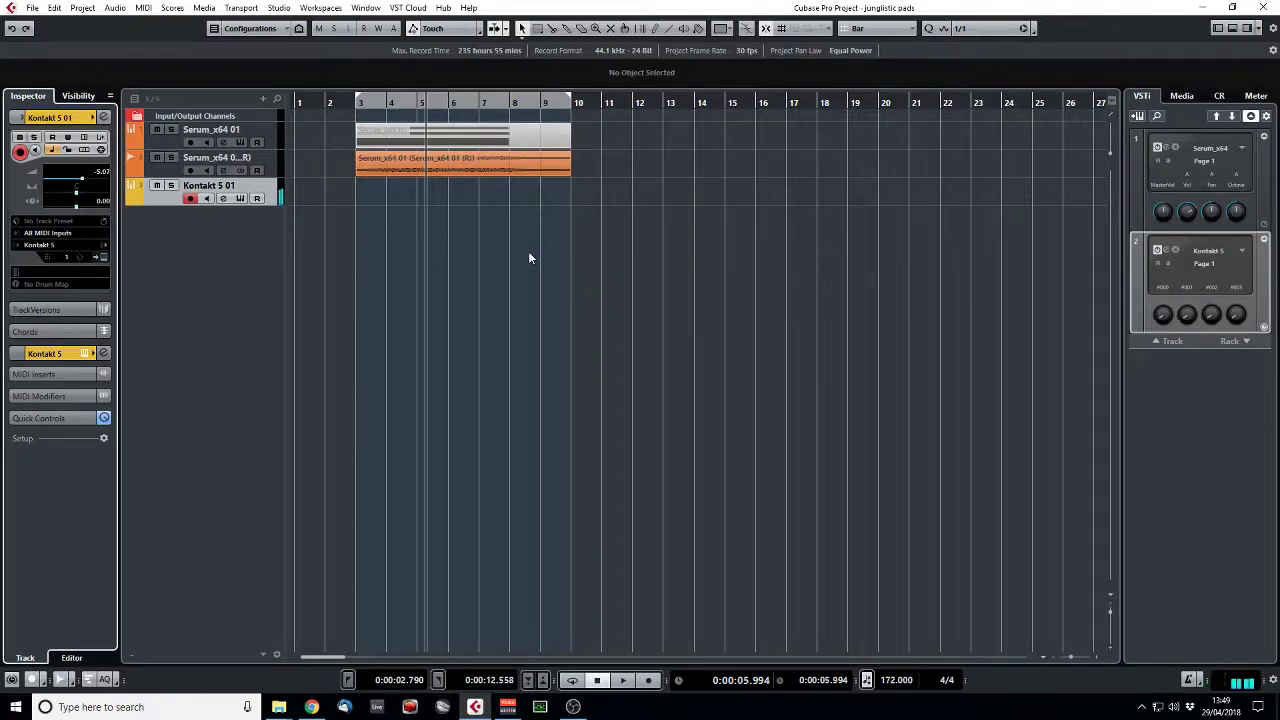
left_click(661, 341)
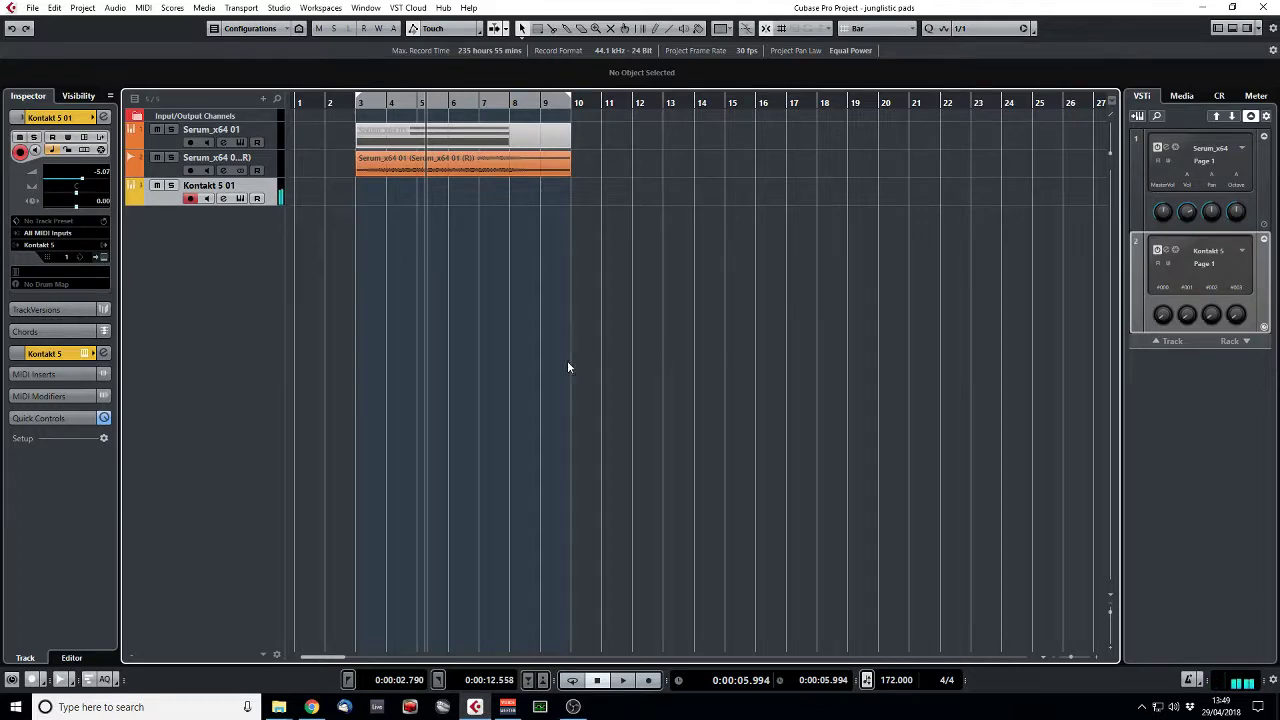
Step: Reopen Kontakt's wave editor and move the sample start point to 26496
left_click(104, 257)
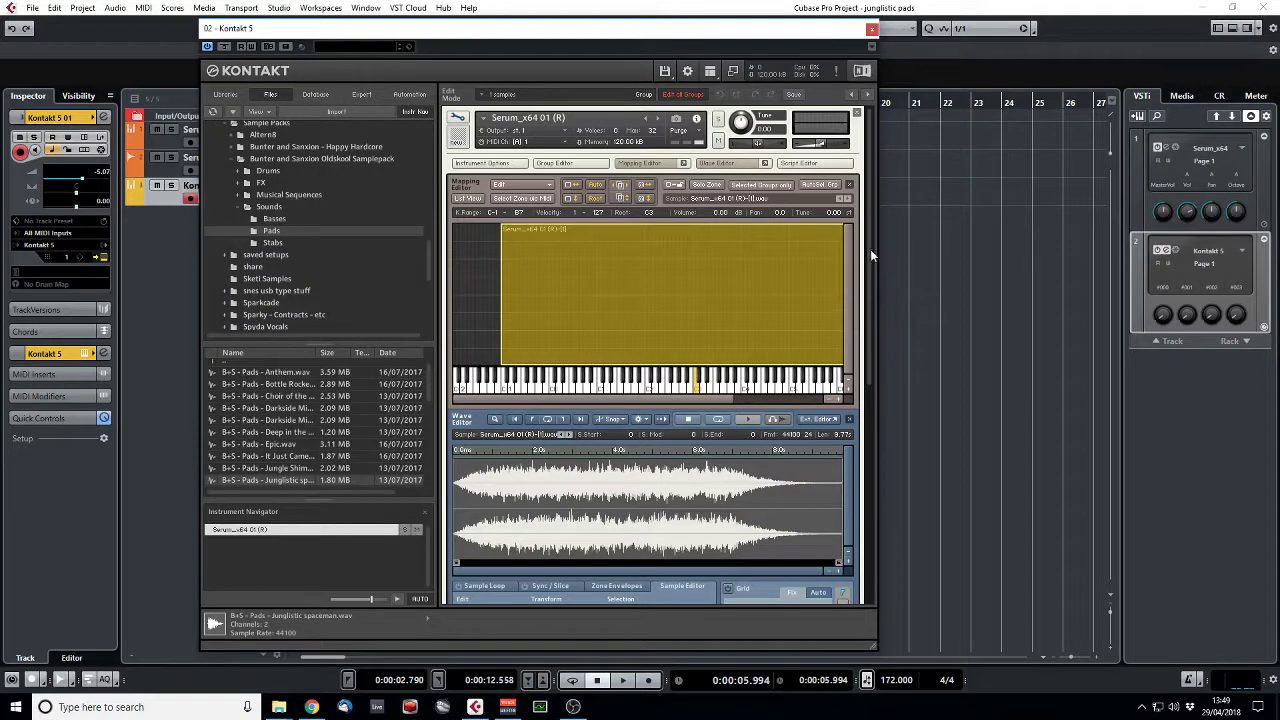
scroll(870, 259, "down", 5)
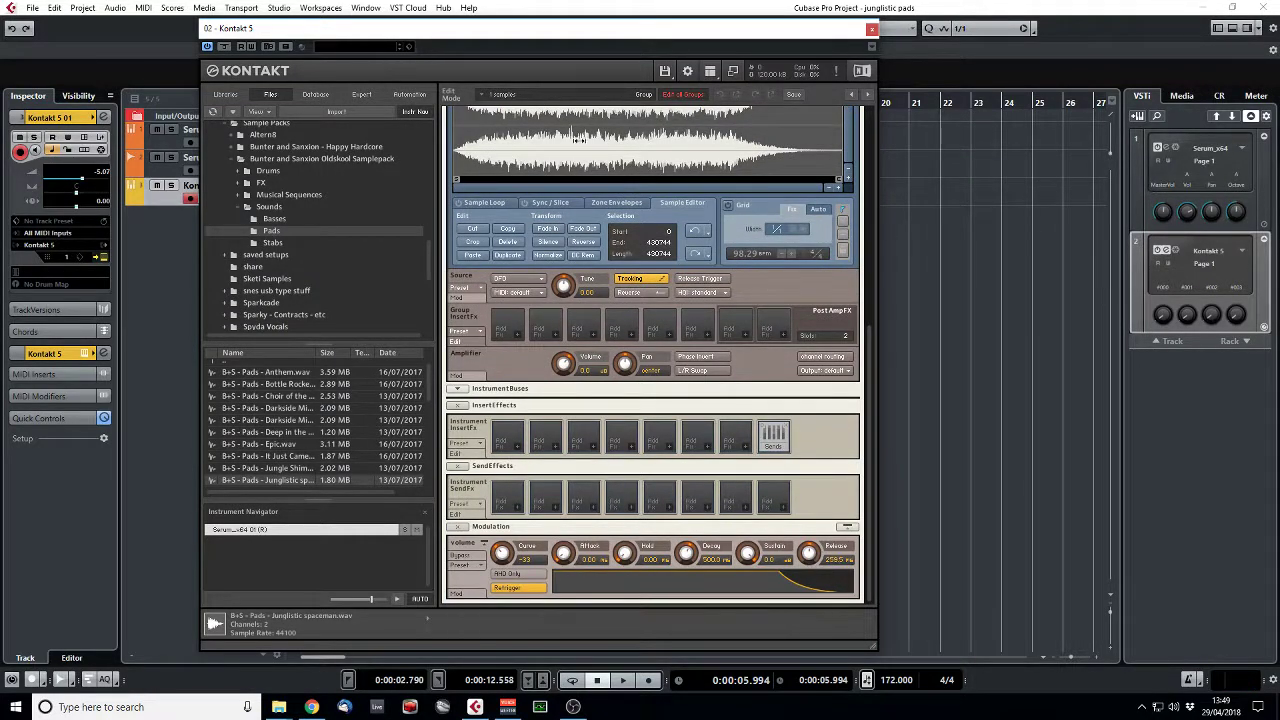
scroll(592, 140, "up", 3)
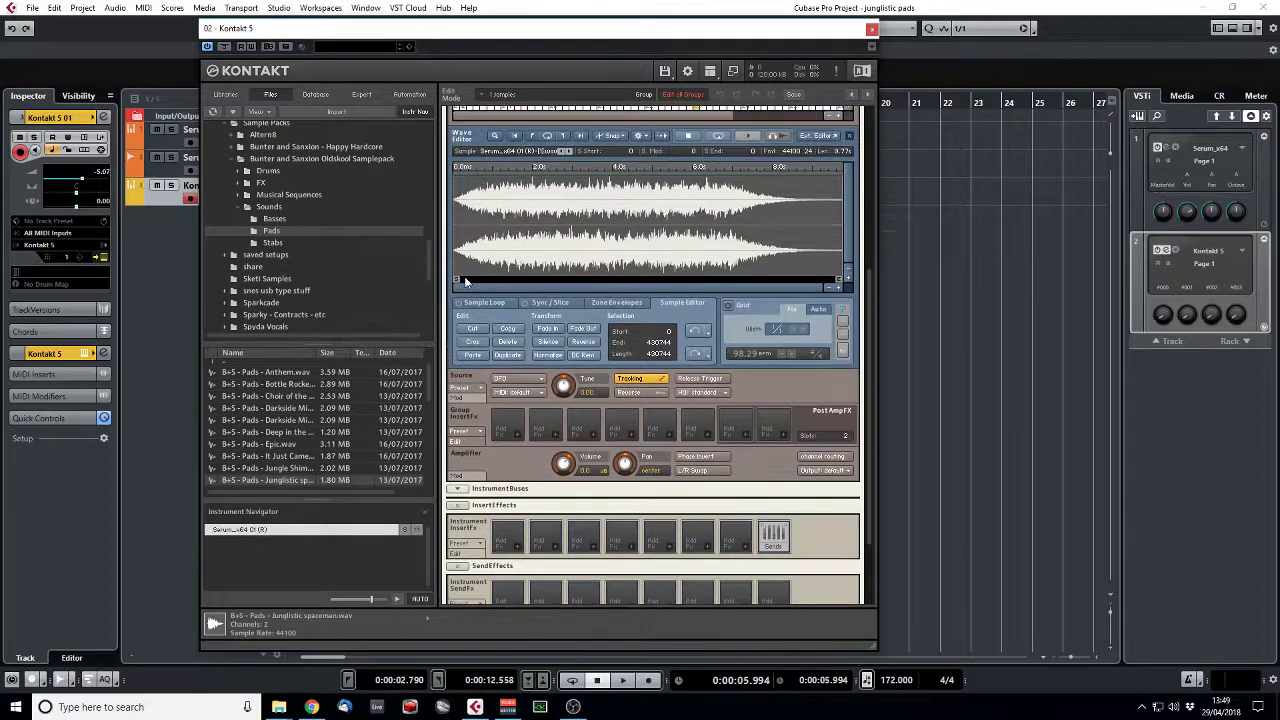
scroll(520, 289, "up", 1)
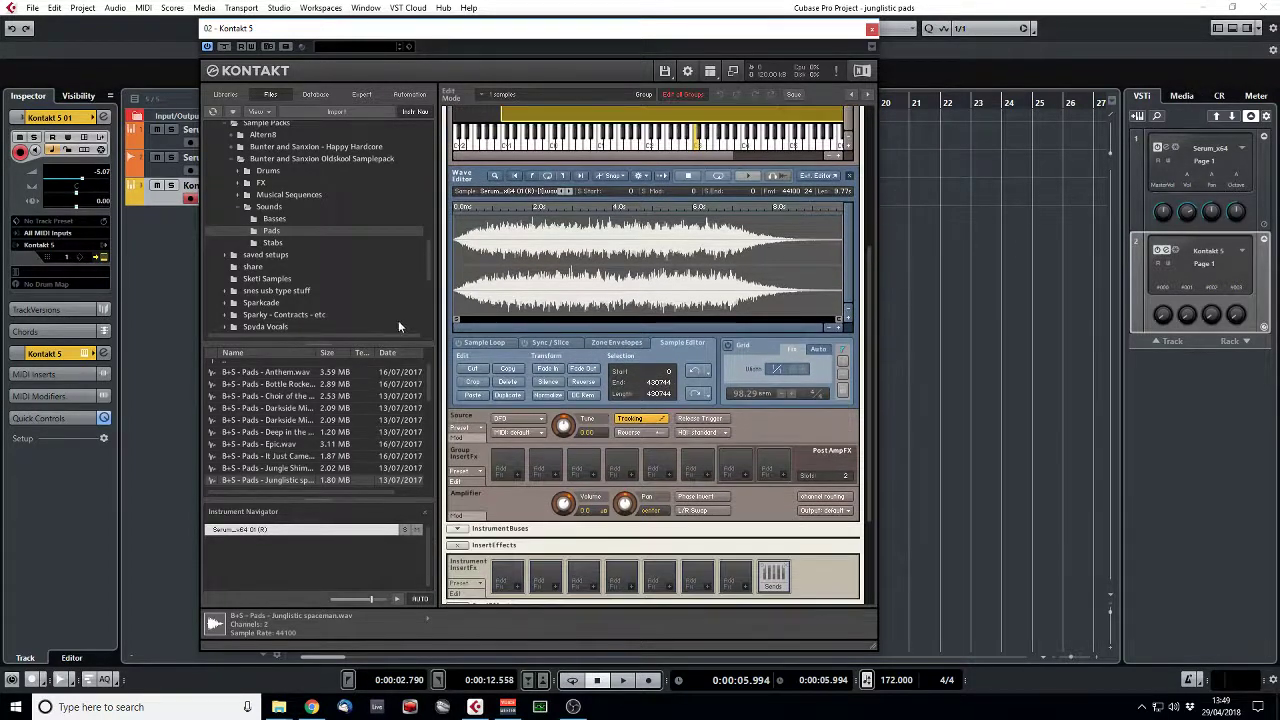
left_click(484, 342)
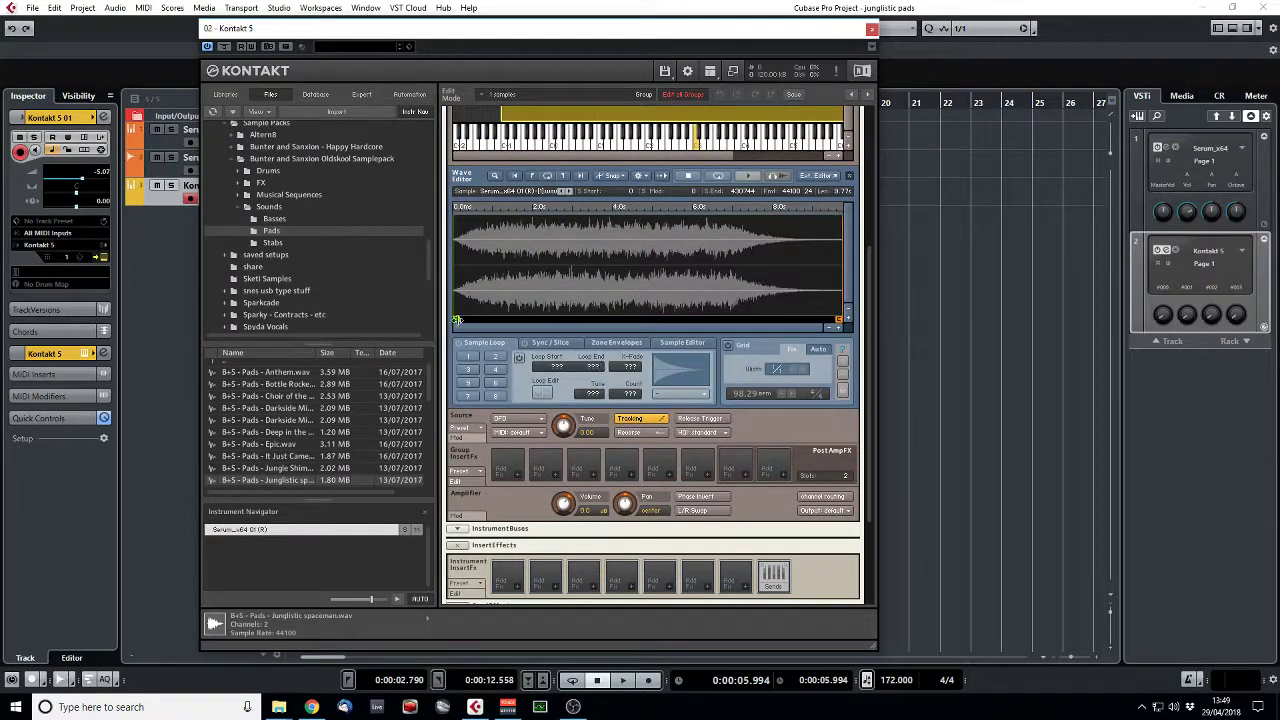
mouse_move(456, 320)
left_mouse_down()
mouse_move(486, 320)
mouse_move(450, 338)
mouse_move(468, 320)
left_mouse_up()
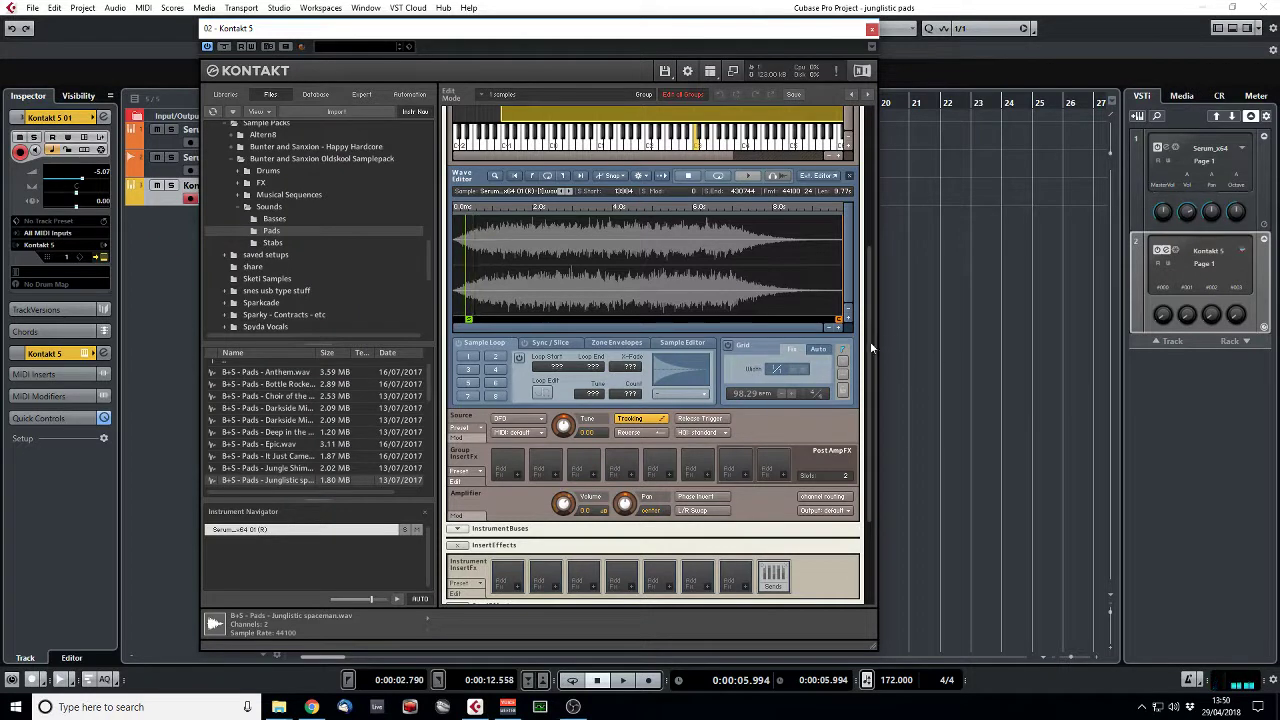
Step: Set Kontakt's volume envelope attack to about 16 ms and release to about 837 ms
scroll(870, 342, "down", 3)
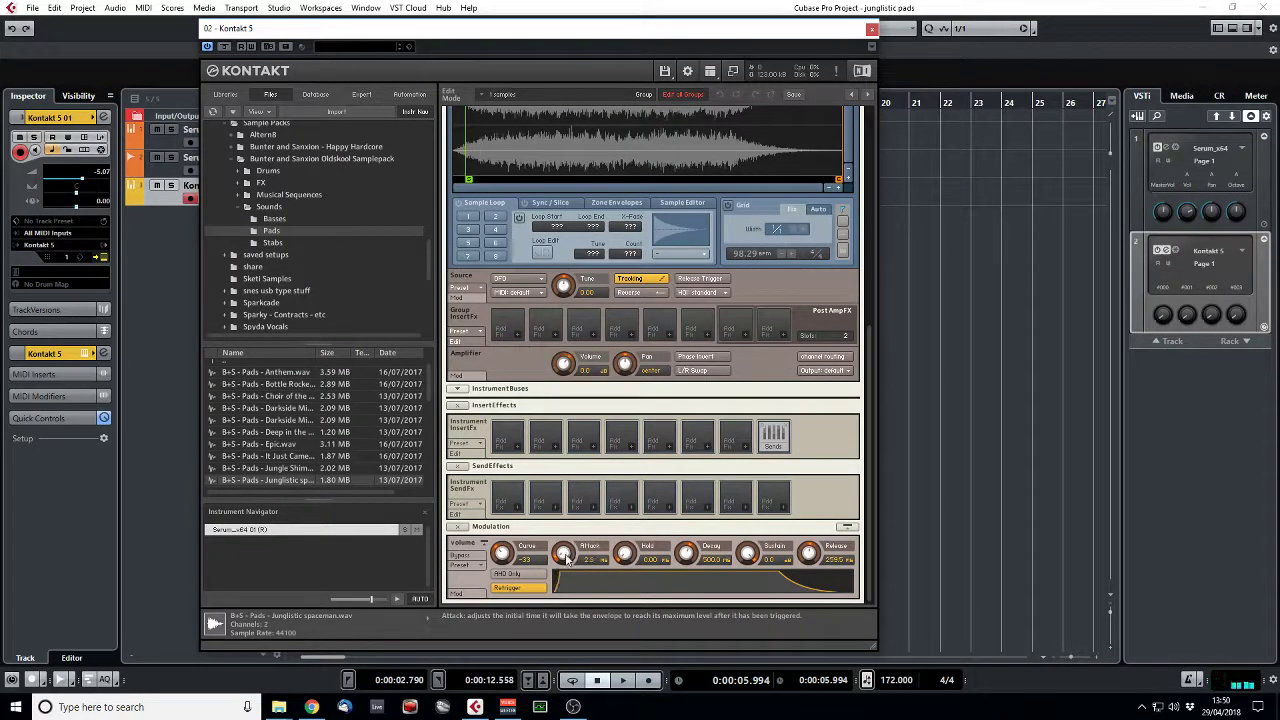
scroll(565, 562, "up", 2)
scroll(565, 562, "up", 1)
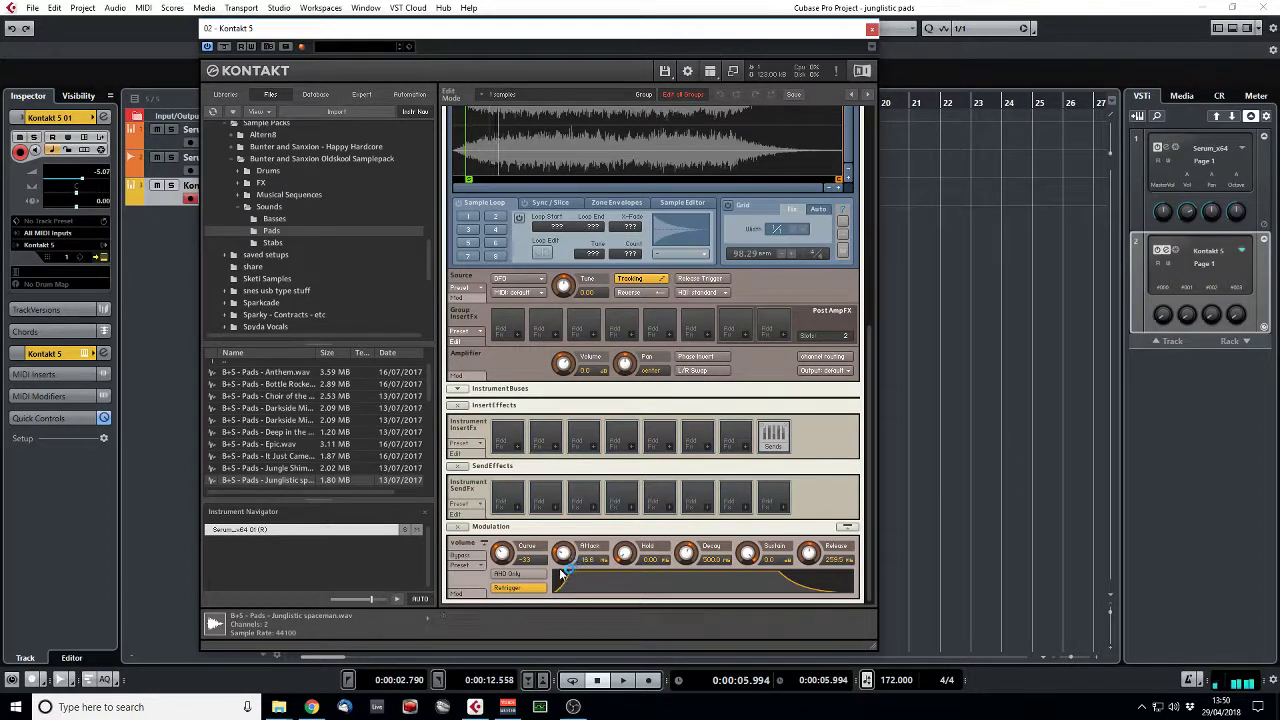
scroll(808, 556, "up", 5)
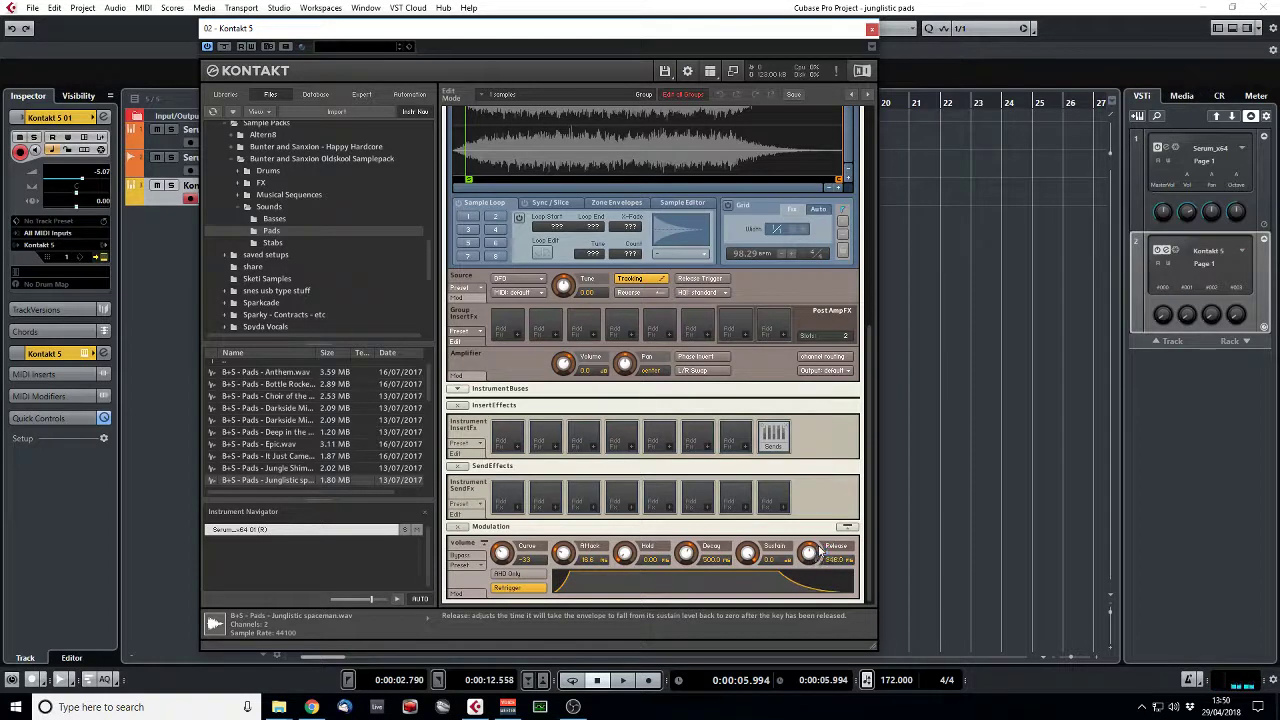
scroll(816, 555, "up", 2)
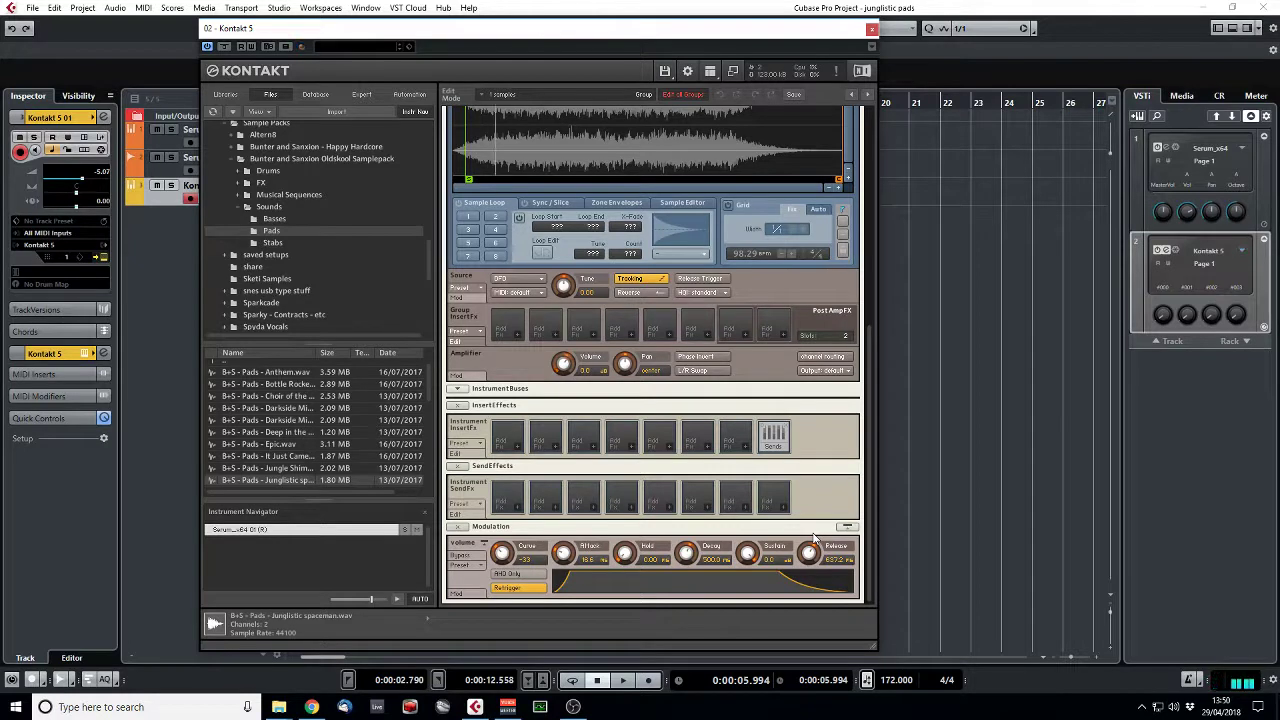
Step: Insert PingPongDelay on the Kontakt 5 01 channel with Lo 385.8 and Mix 19.5
left_click(871, 30)
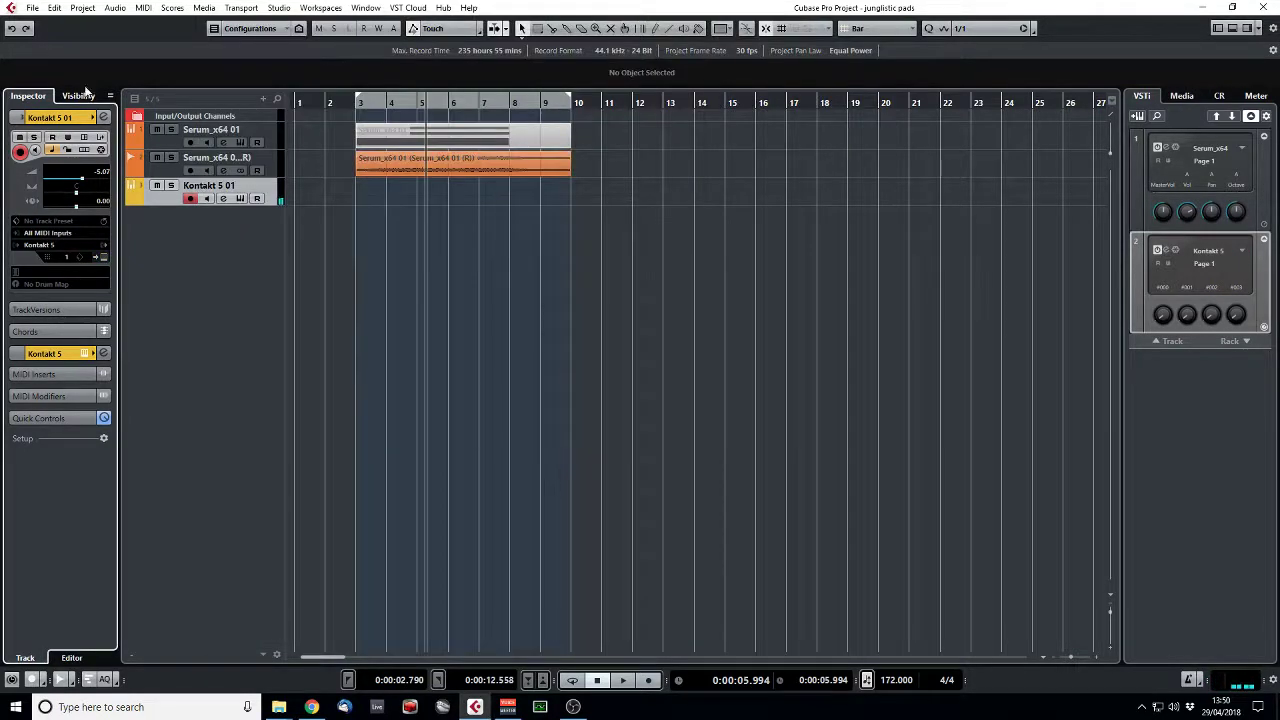
left_click(103, 117)
left_click(432, 303)
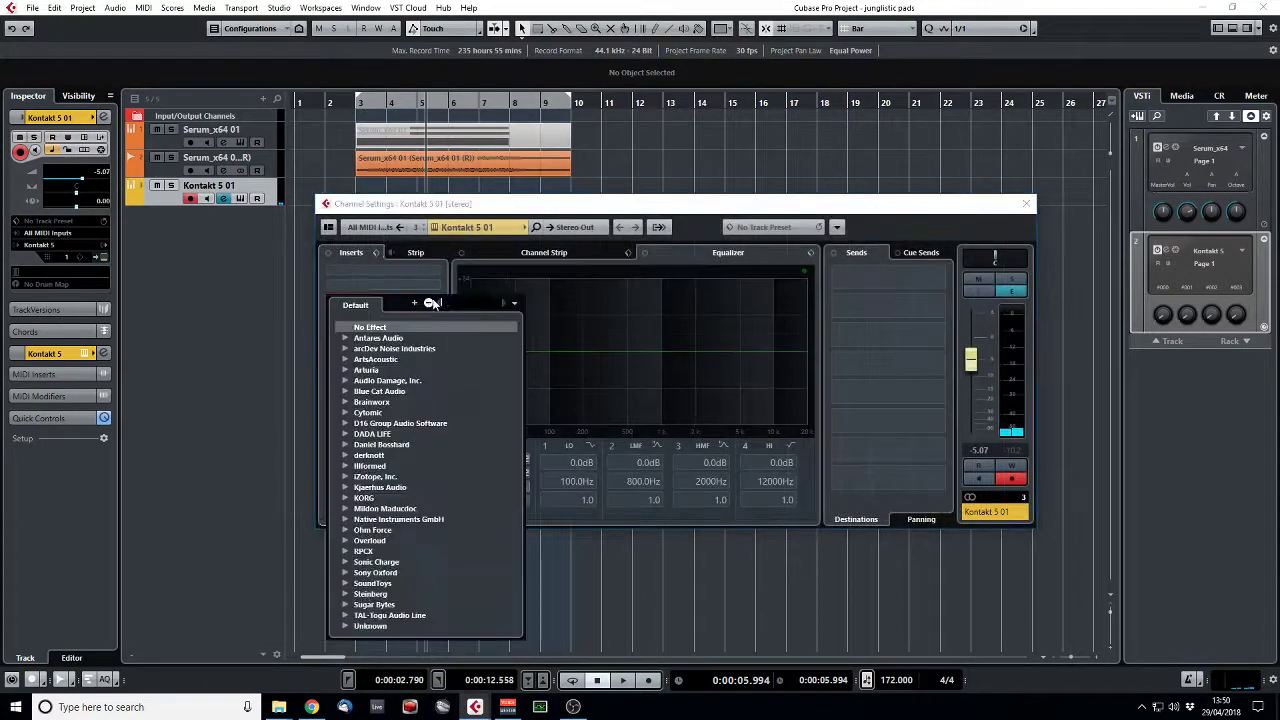
type("ping")
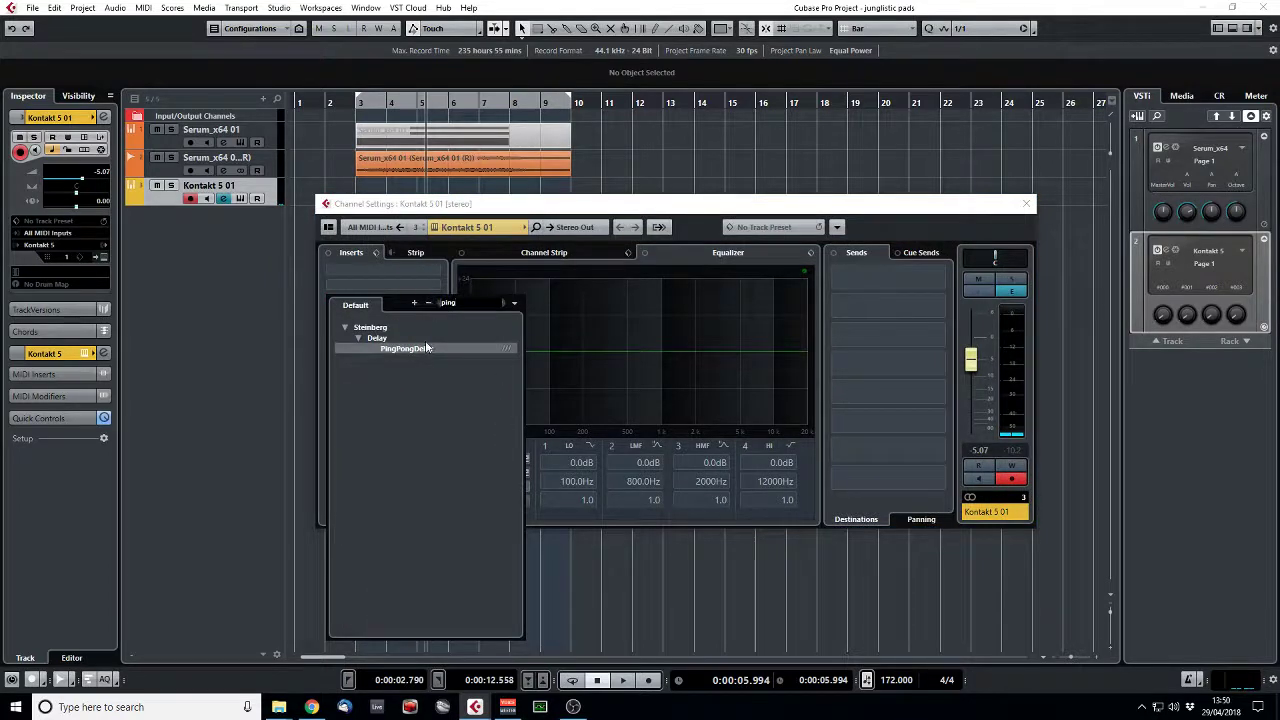
left_click(426, 347)
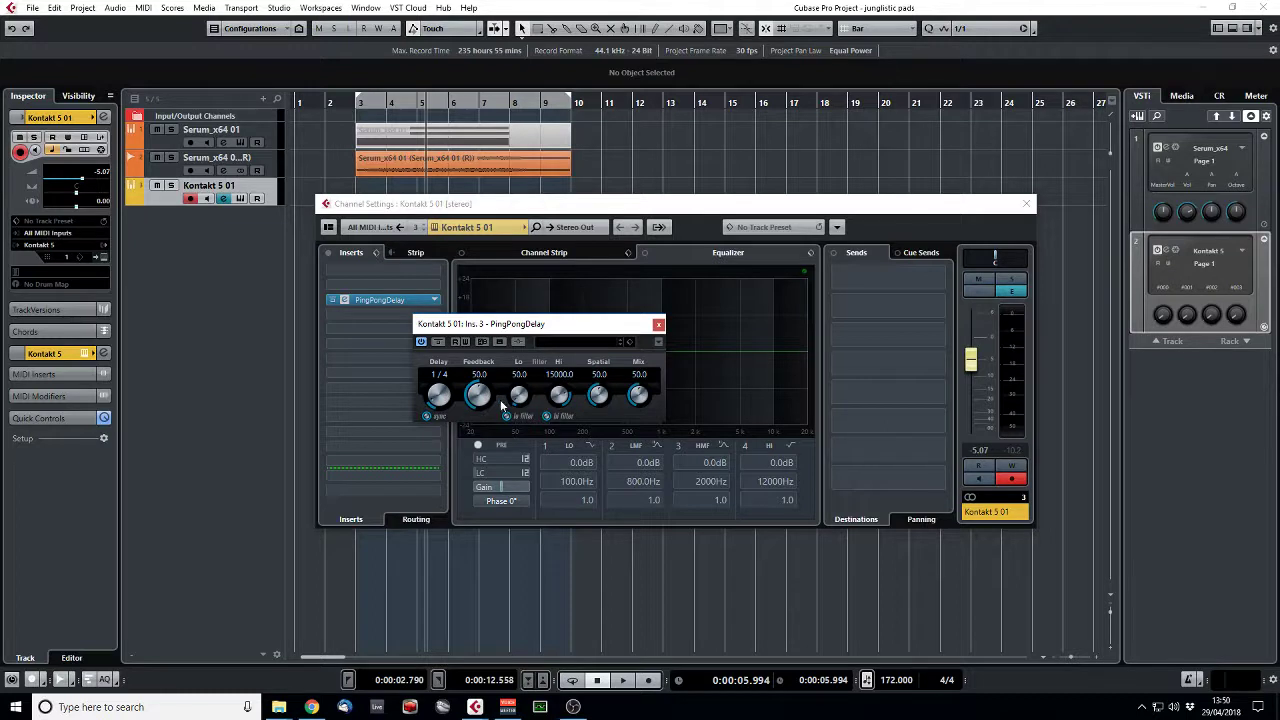
left_click_drag(525, 392, 524, 401)
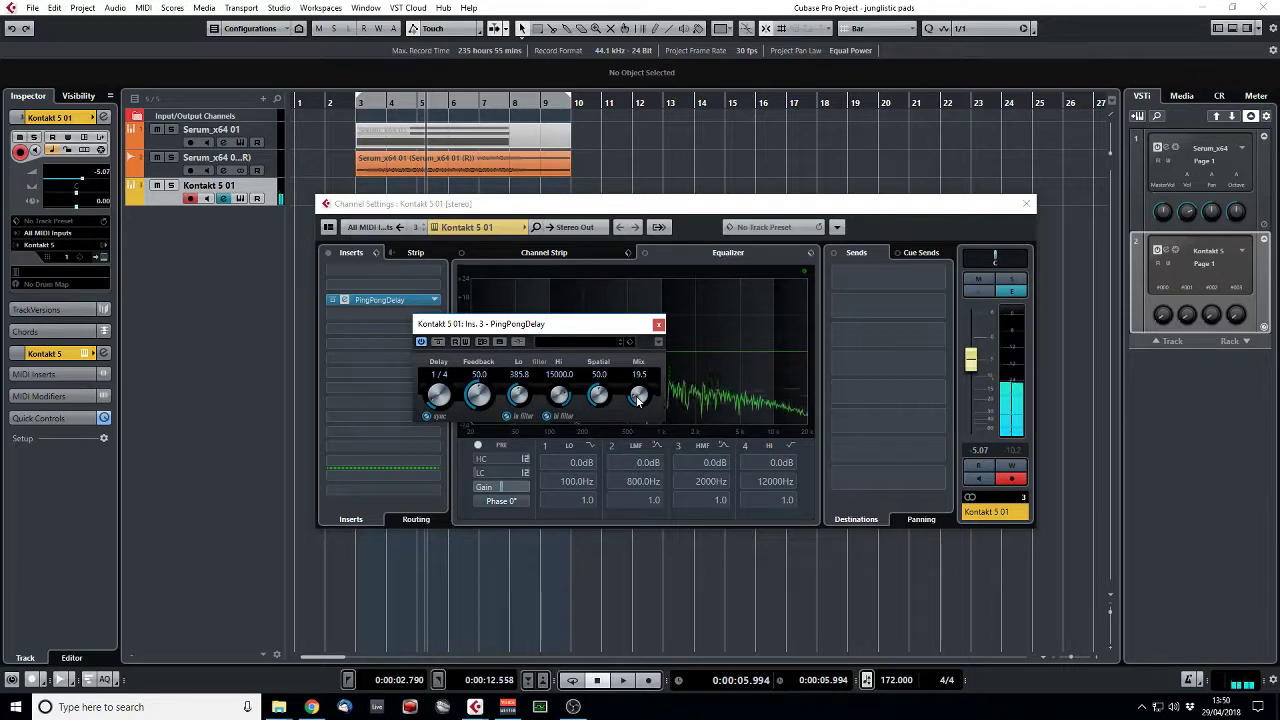
left_click(658, 324)
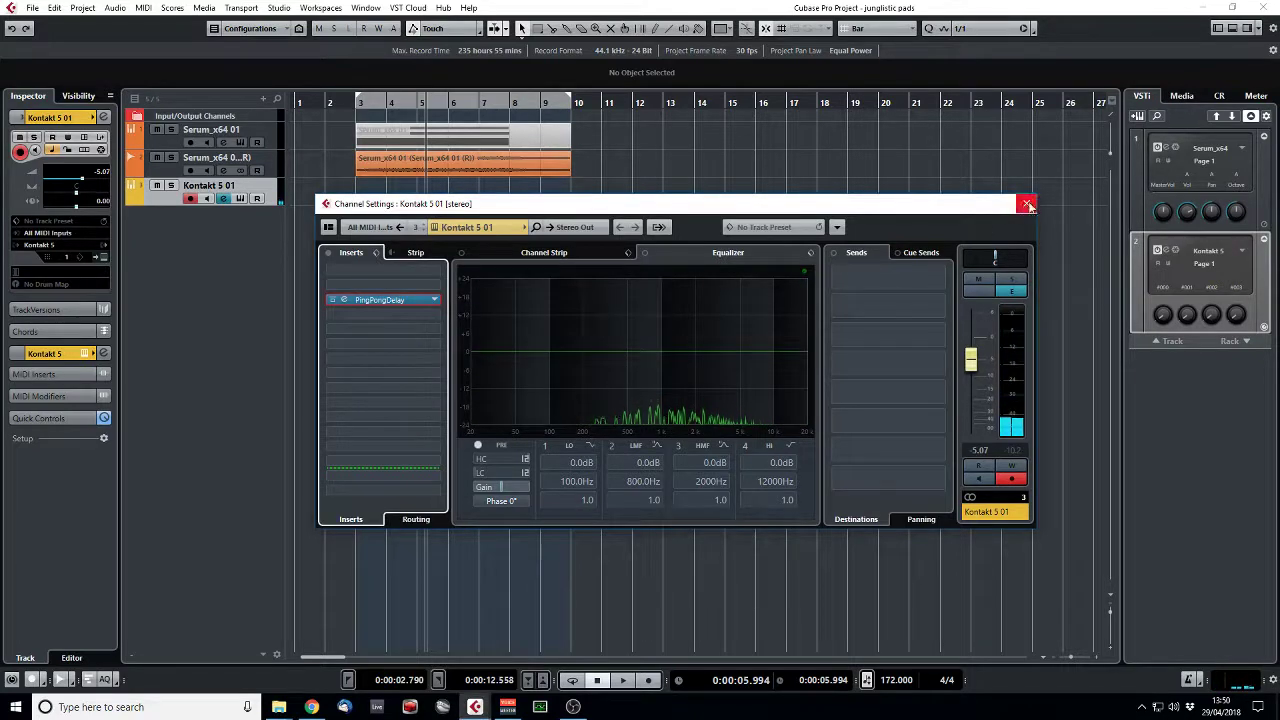
left_click(1026, 203)
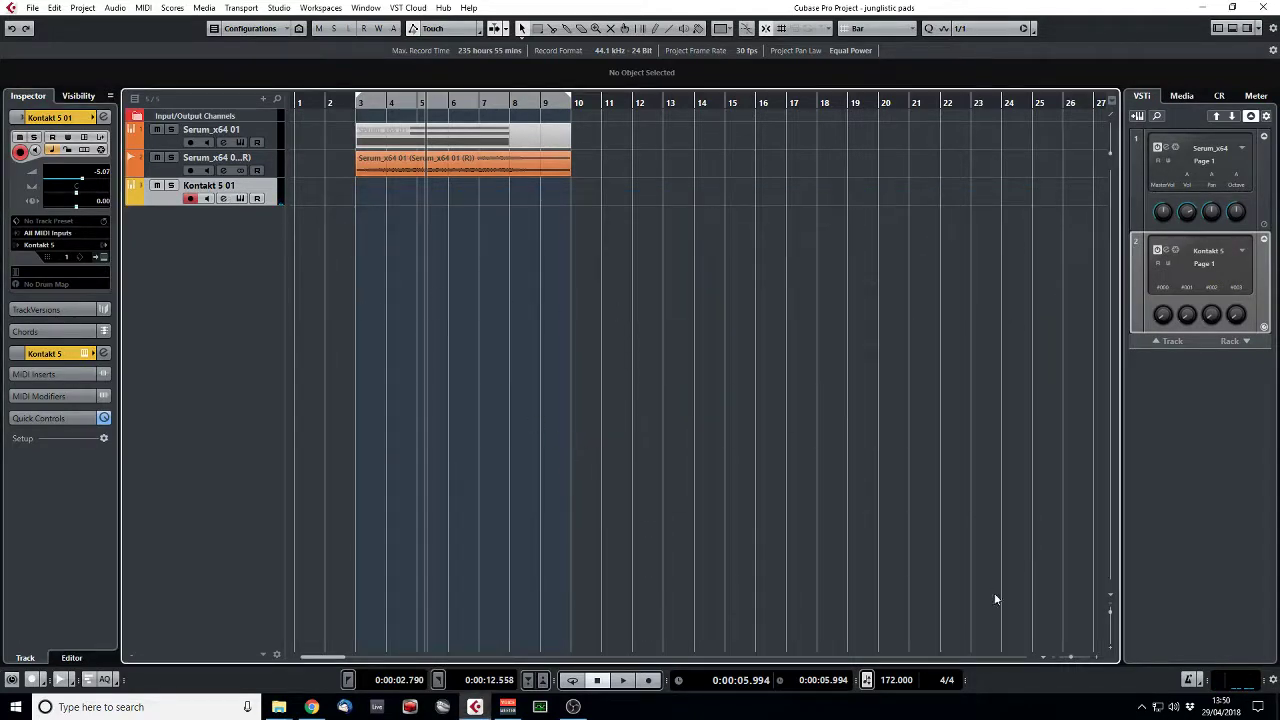
Step: Add a new instrument track below Serum_x64 01 with Lethal as its instrument
left_click(604, 110)
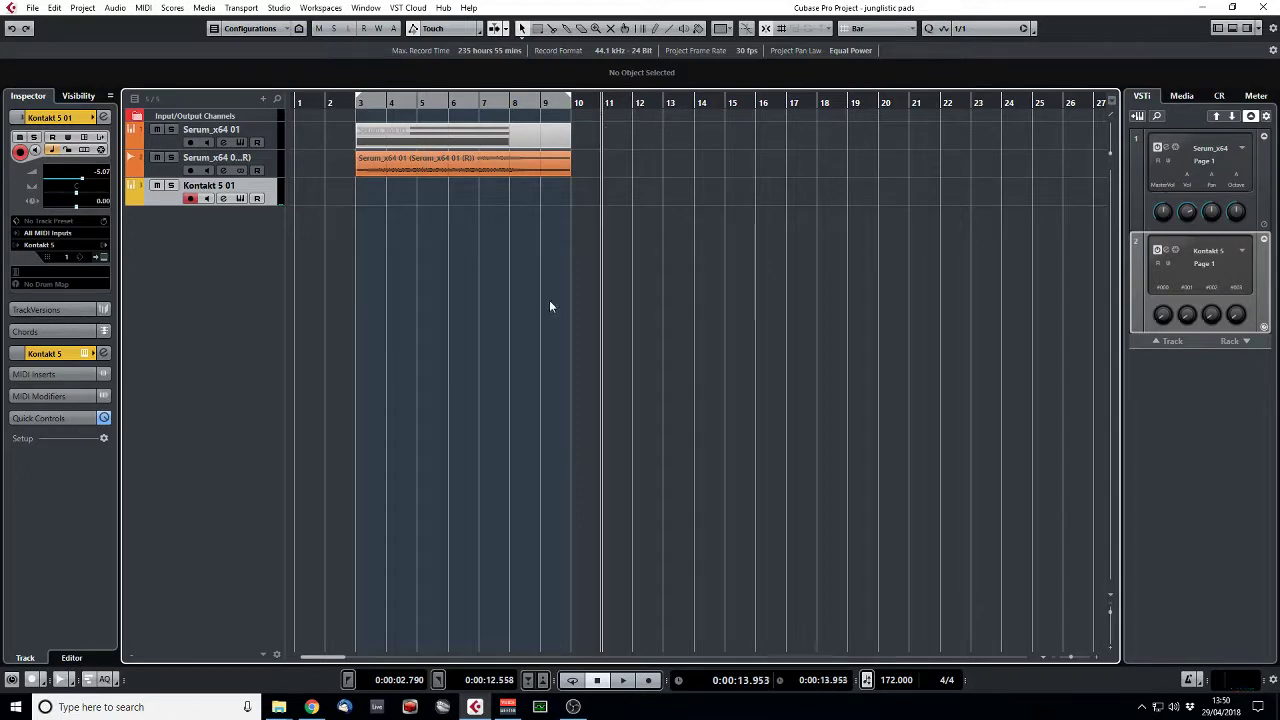
left_click(269, 160)
left_click(269, 139)
right_click(269, 139)
mouse_move(380, 150)
left_click(540, 163)
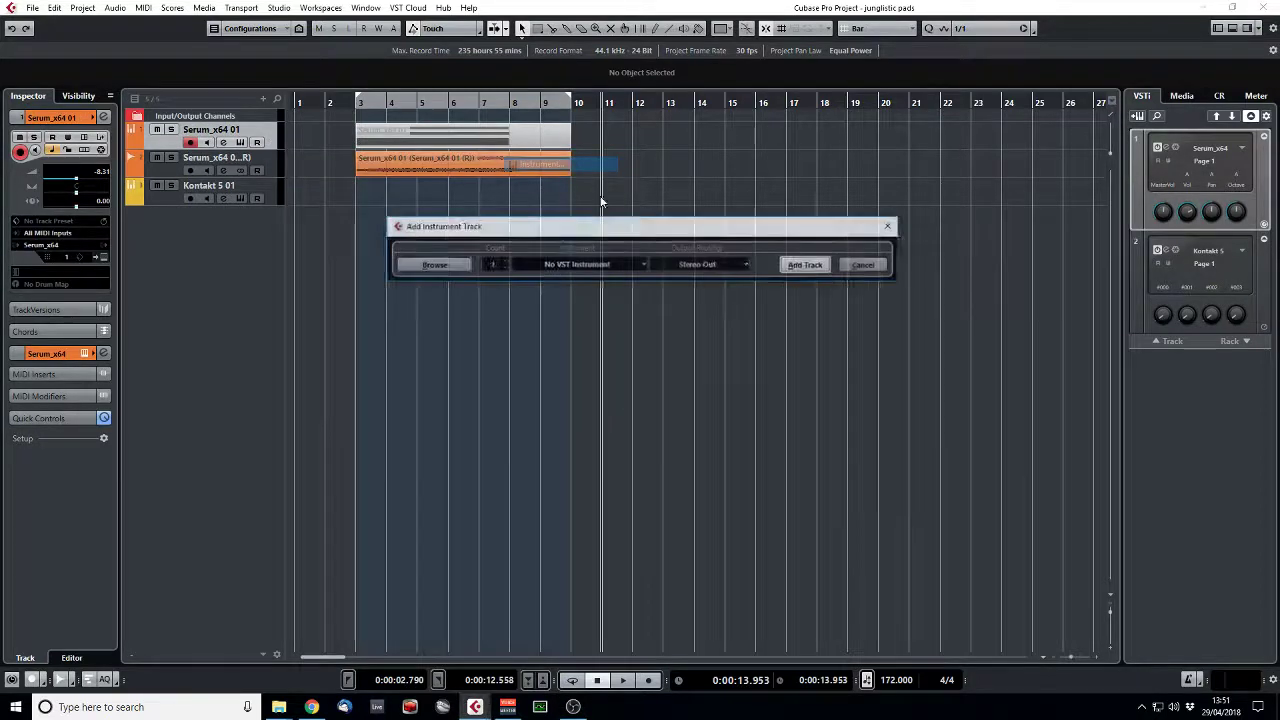
left_click(563, 265)
type("leth")
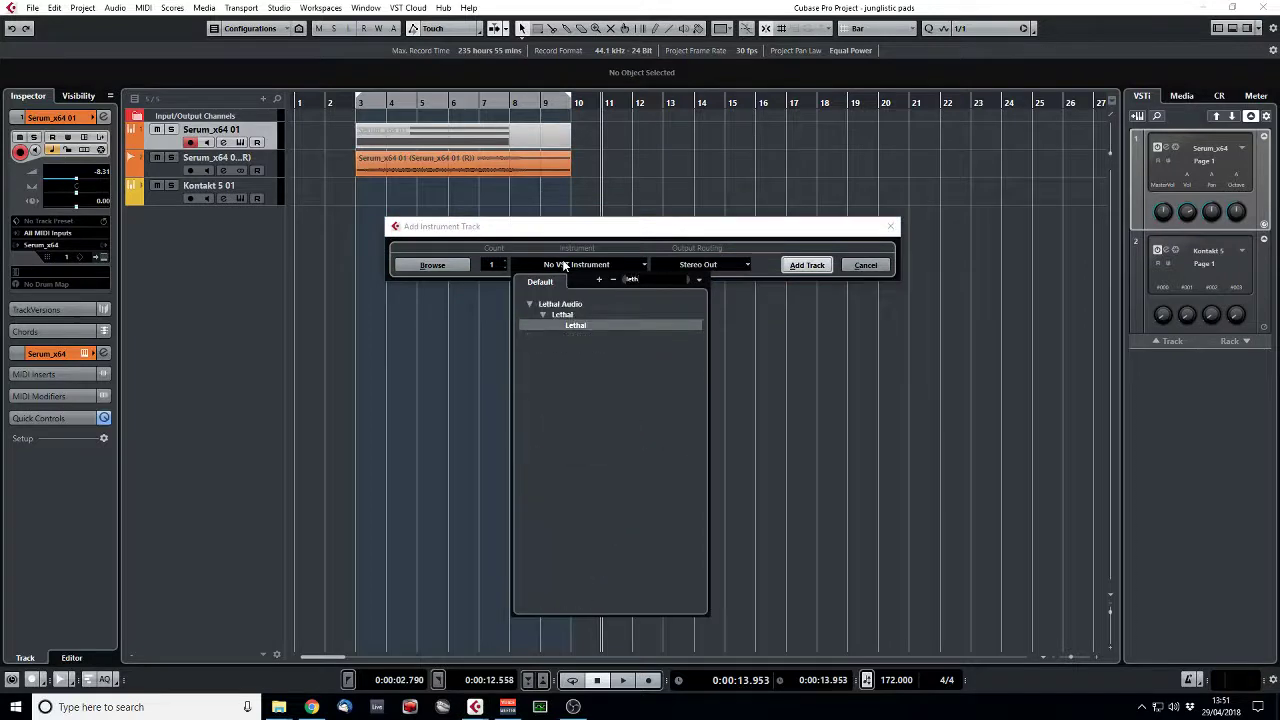
left_click(570, 324)
left_click(787, 265)
Step: Load the STRING 001 preset from Lethal's Demo Library DEMO category
left_click(414, 272)
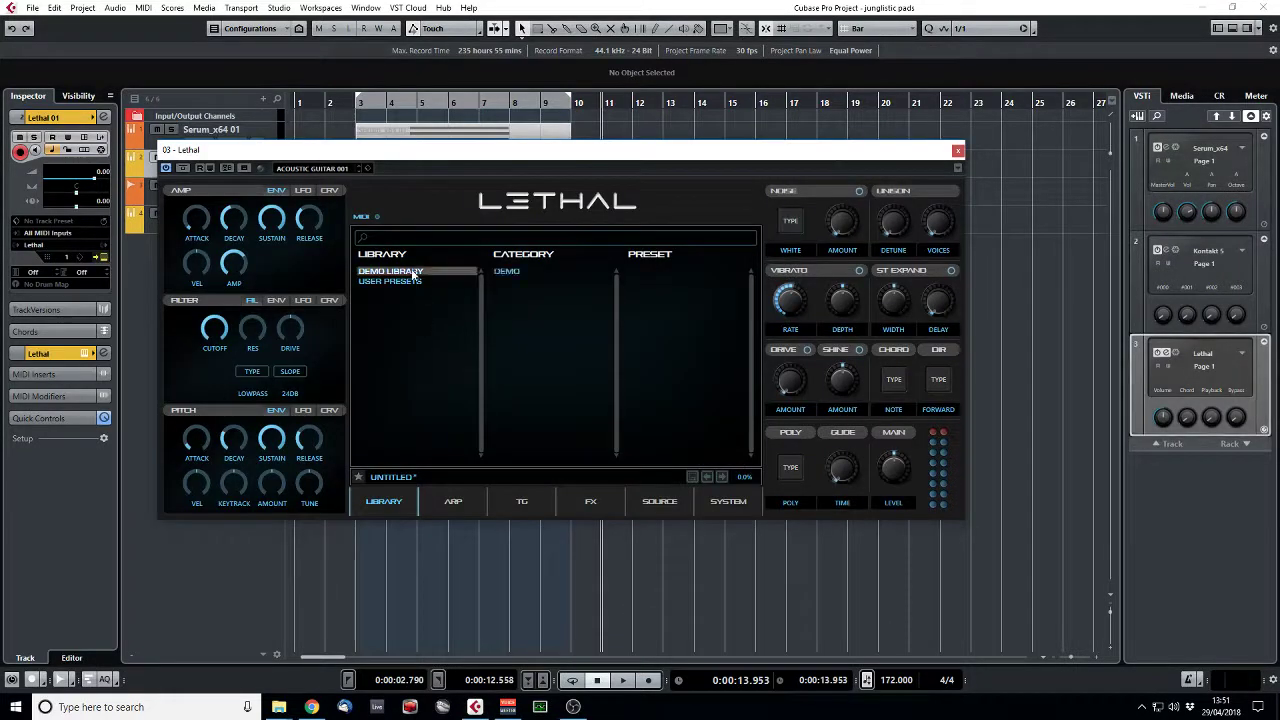
left_click(510, 271)
scroll(690, 400, "down", 10)
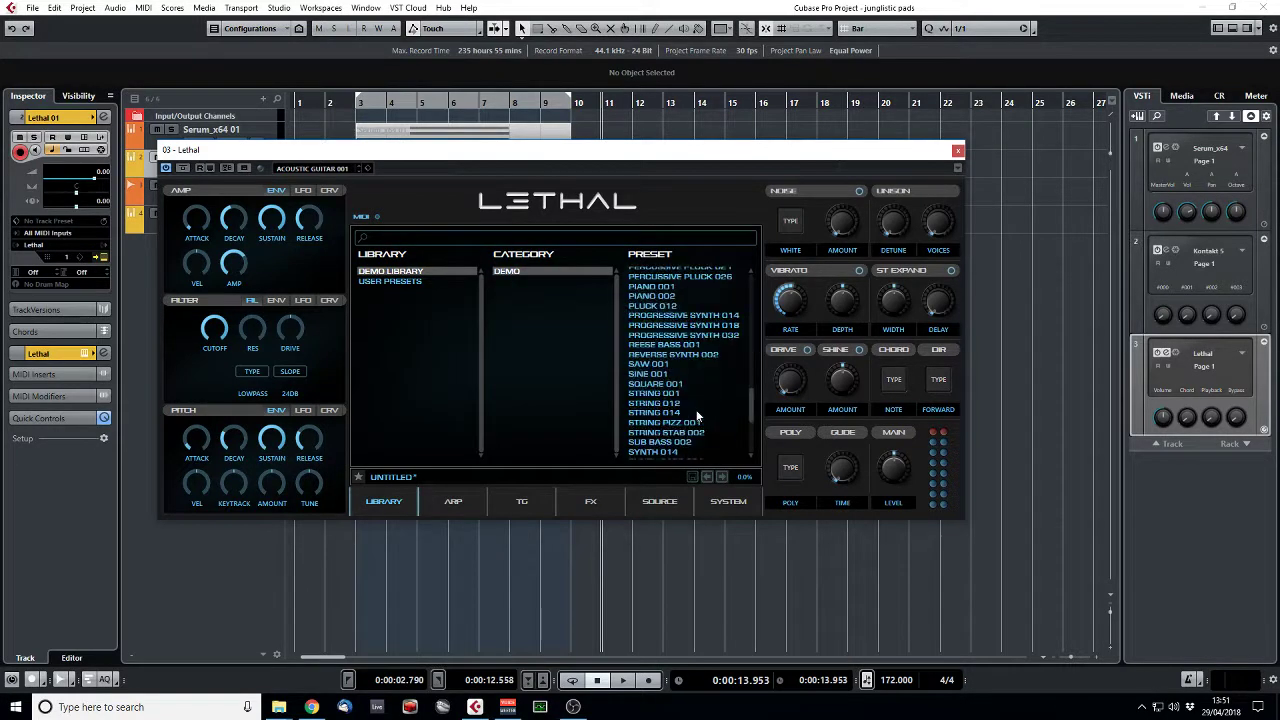
left_click(670, 394)
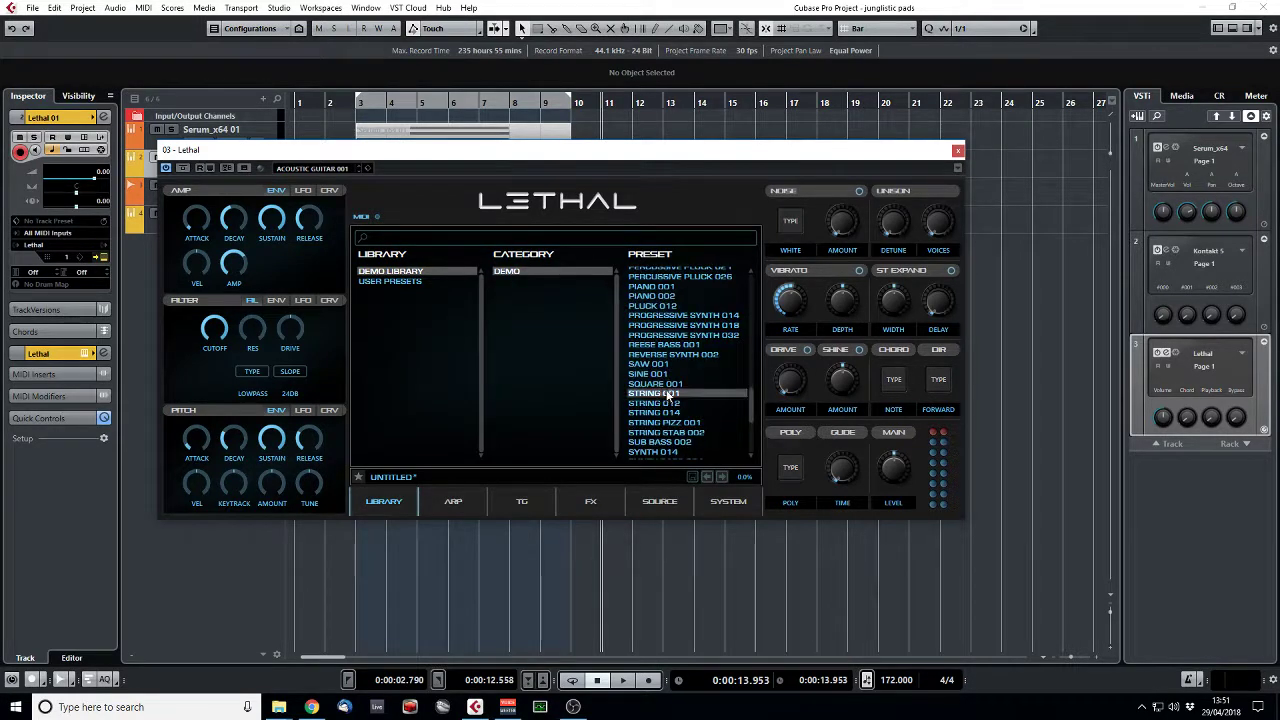
left_click(958, 151)
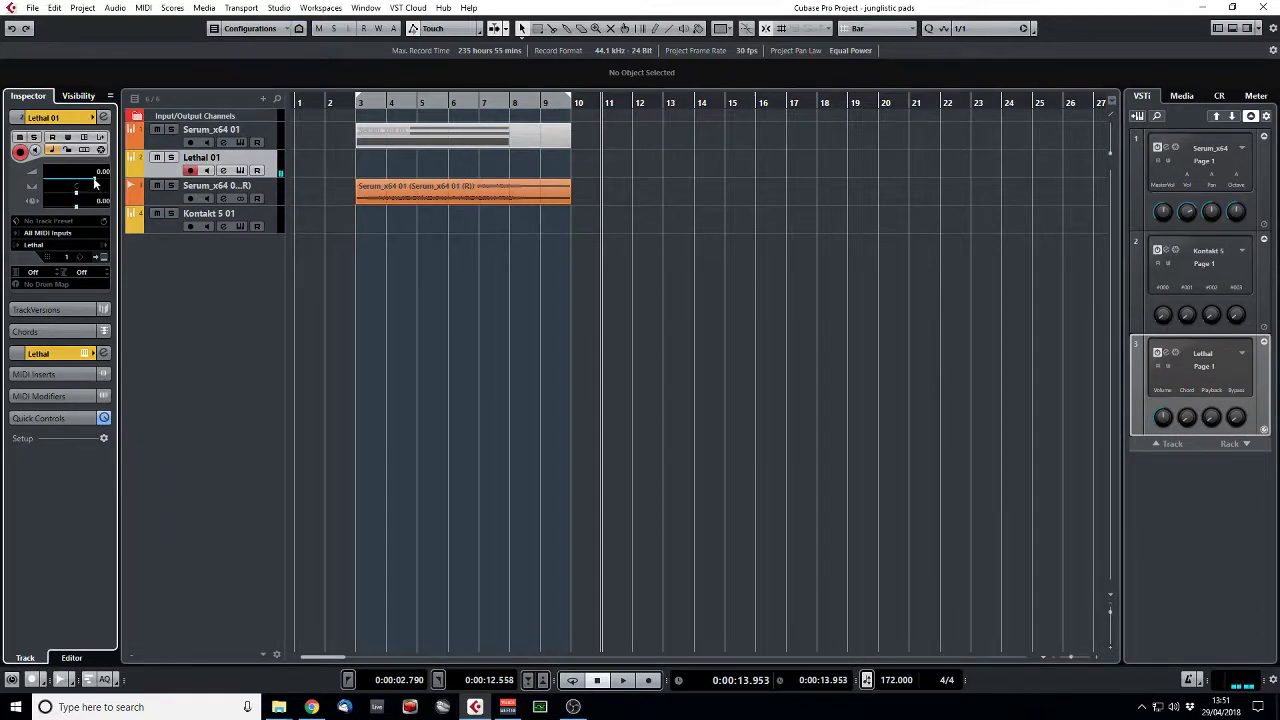
Step: Lower the Lethal 01 volume slightly, set the loop to bars 11–16, and create an empty part there
left_click_drag(96, 176, 89, 184)
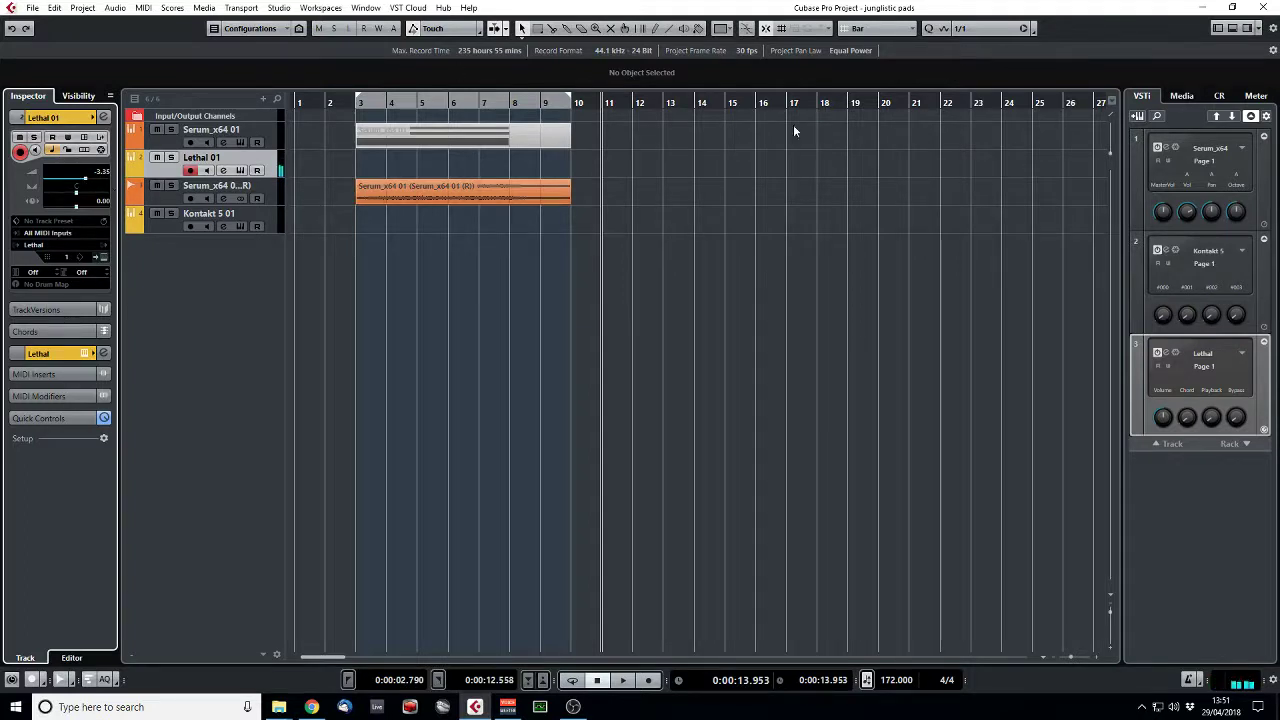
left_click_drag(607, 106, 757, 112)
double_click(625, 170)
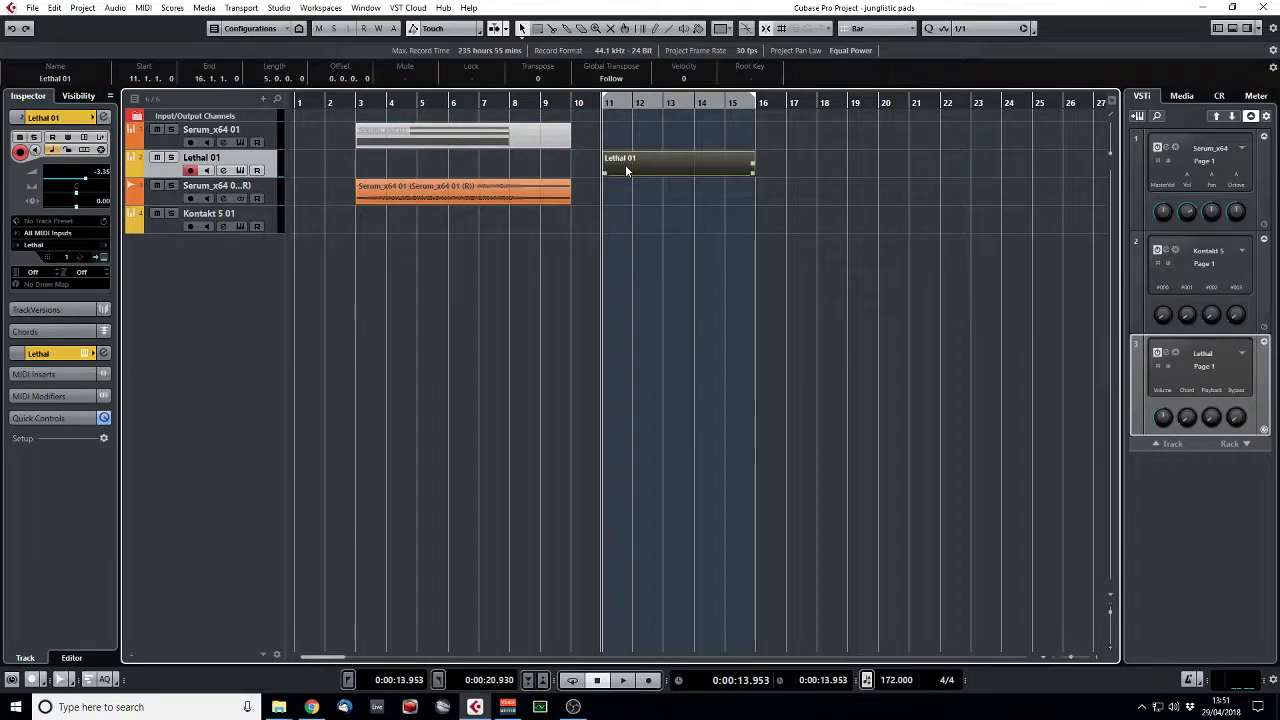
Step: Draw a C3–E3–G3 chord in the new part, each note spanning bars 11 to 16
double_click(625, 164)
left_click(327, 204)
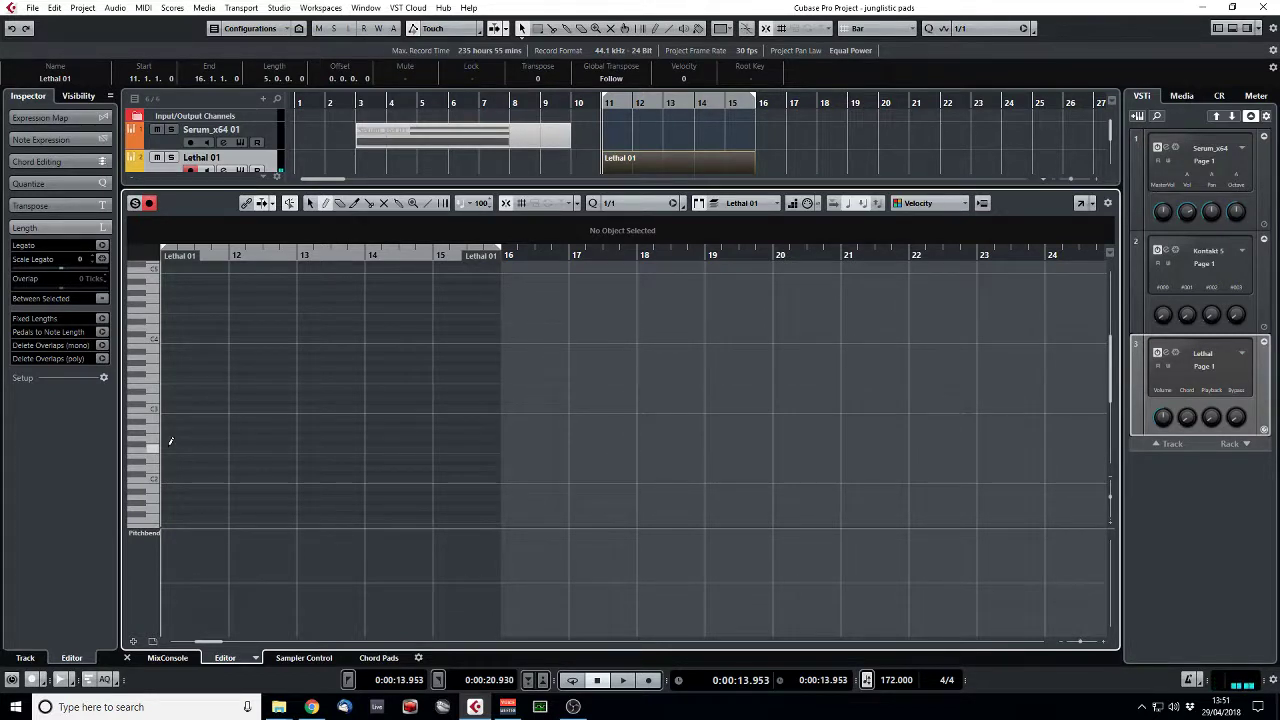
left_click_drag(171, 408, 500, 408)
left_click_drag(171, 387, 498, 387)
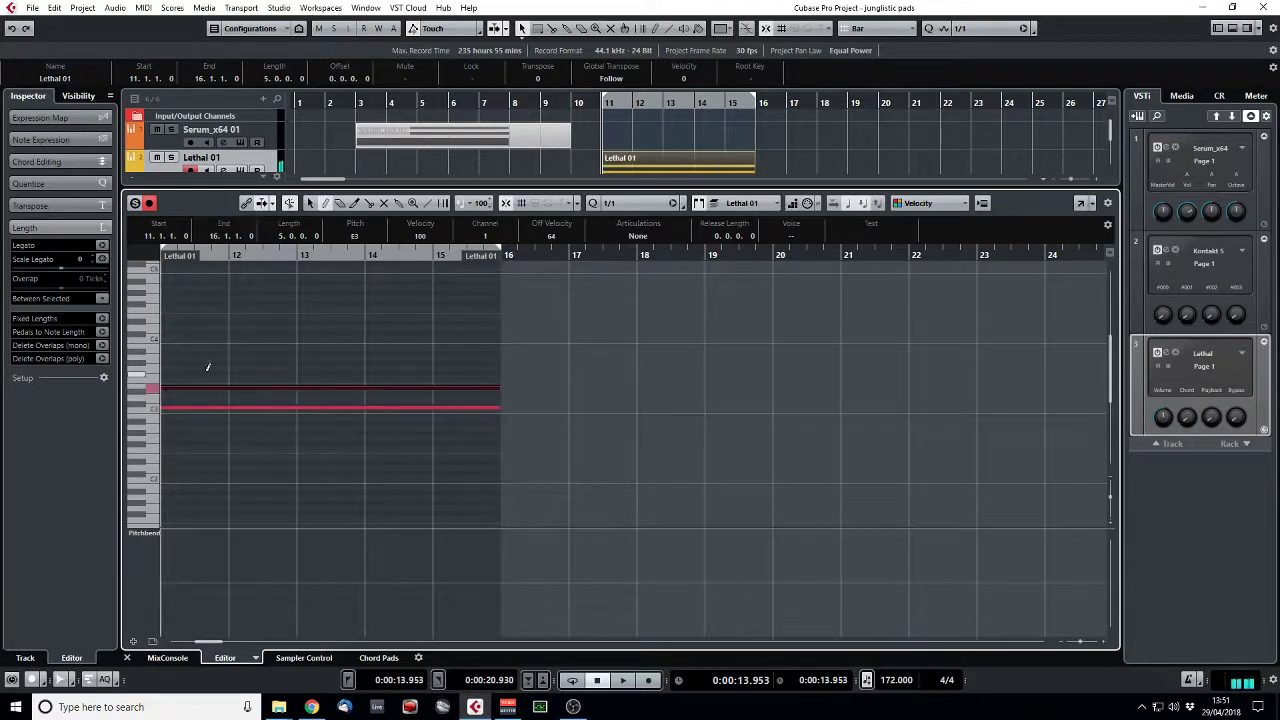
left_click(170, 368)
left_click_drag(189, 364, 500, 370)
Step: Transpose the chord up an octave so C4 is lowest, audition it, and lower the track volume
key("space")
key("ctrl+a")
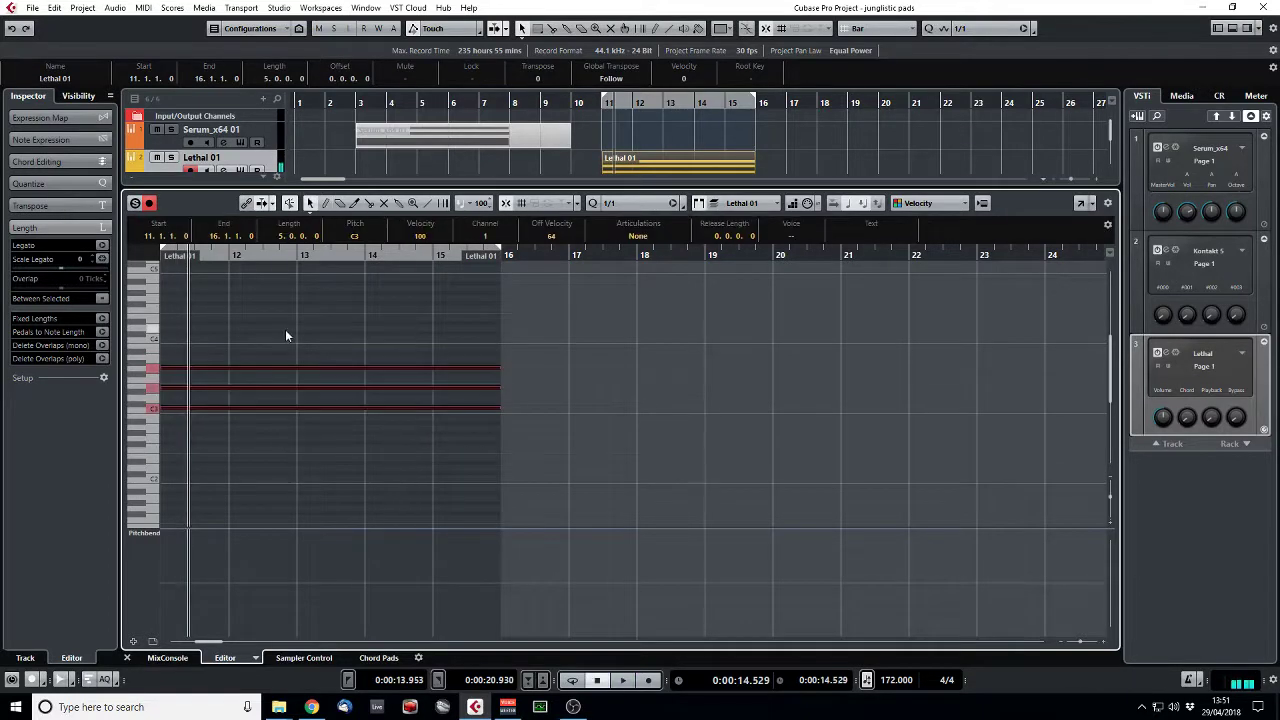
key("shift+Up")
key("space")
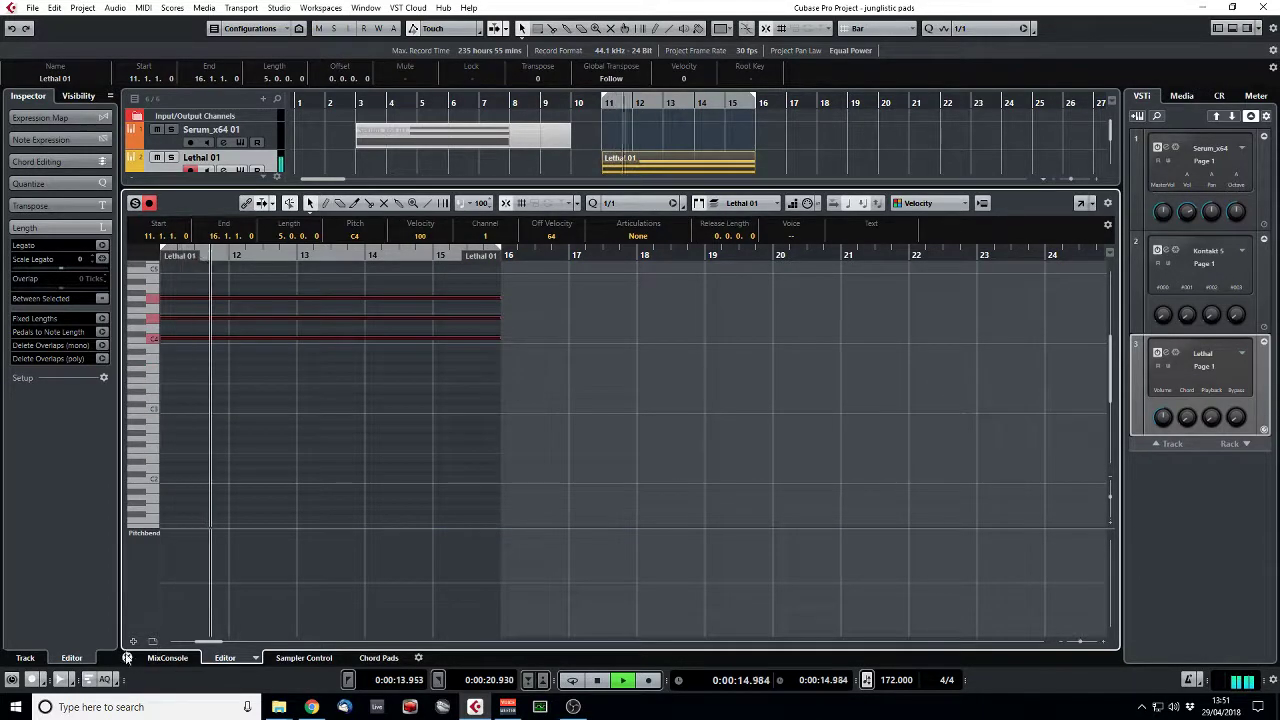
key("ctrl+e")
key("space")
left_click(82, 182)
Step: Turn Lethal 01 down further and extend both the loop and the part to bar 17
left_click_drag(82, 182, 72, 186)
key("space")
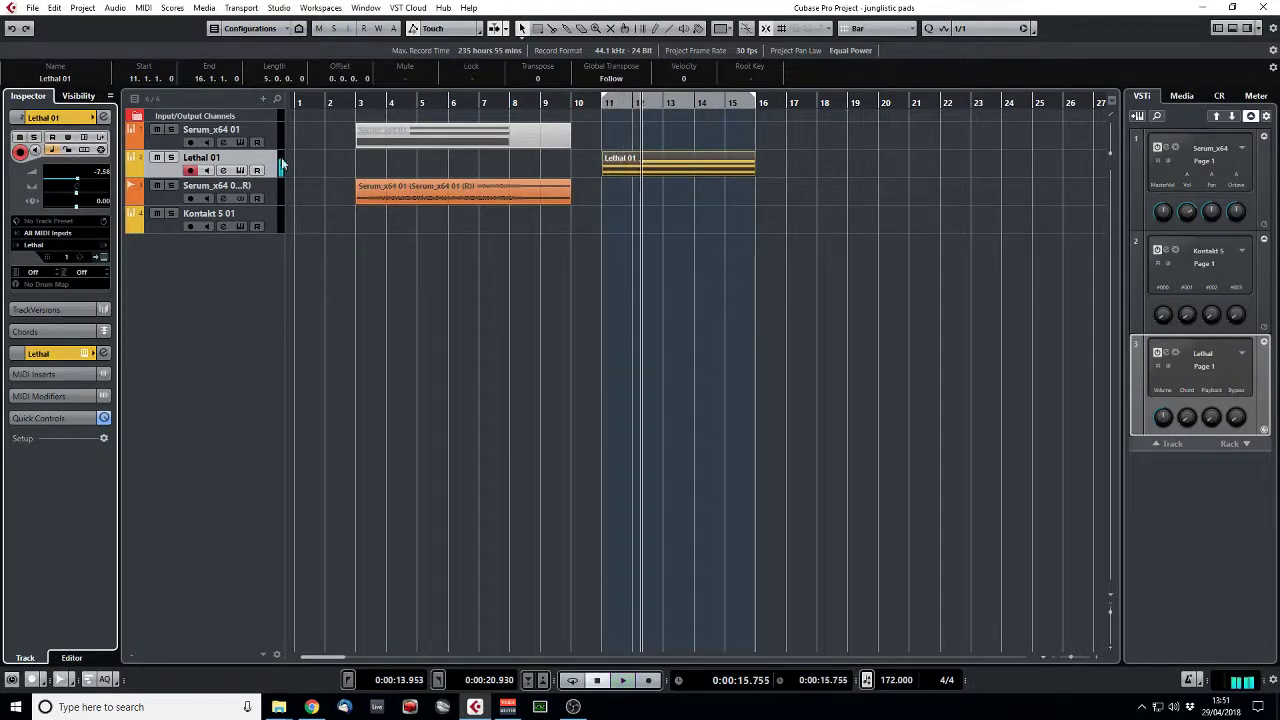
left_click(786, 105, "alt")
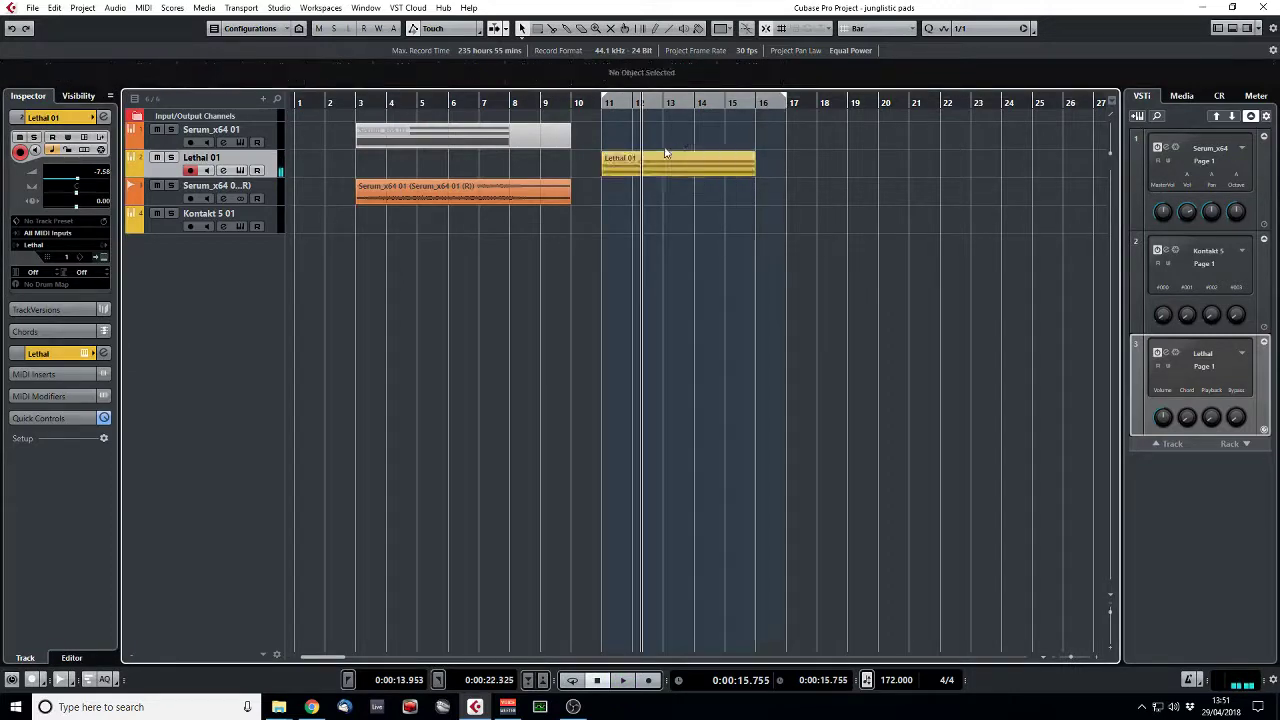
left_click_drag(755, 165, 786, 168)
Step: Render the part in place to a new Lethal 01 (R) audio track, then select Kontakt 5 01
right_click(724, 166)
mouse_move(830, 330)
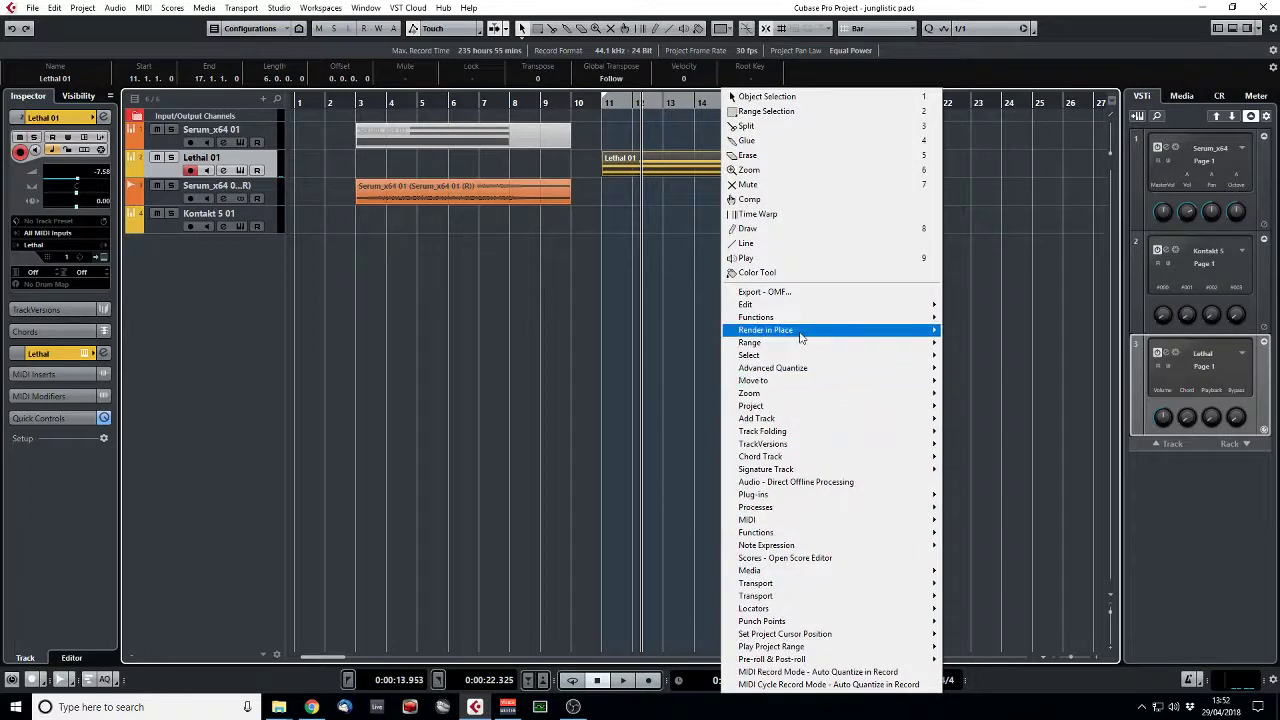
left_click(947, 331)
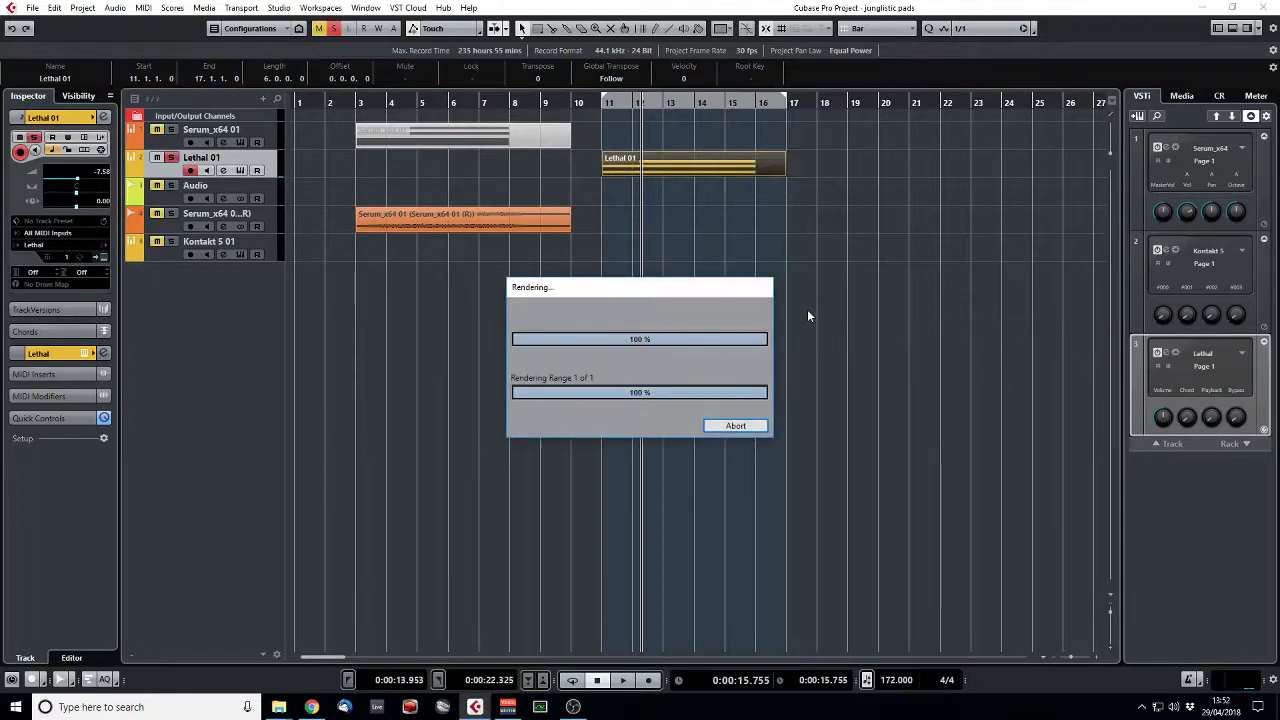
left_click(262, 252)
right_click(261, 304)
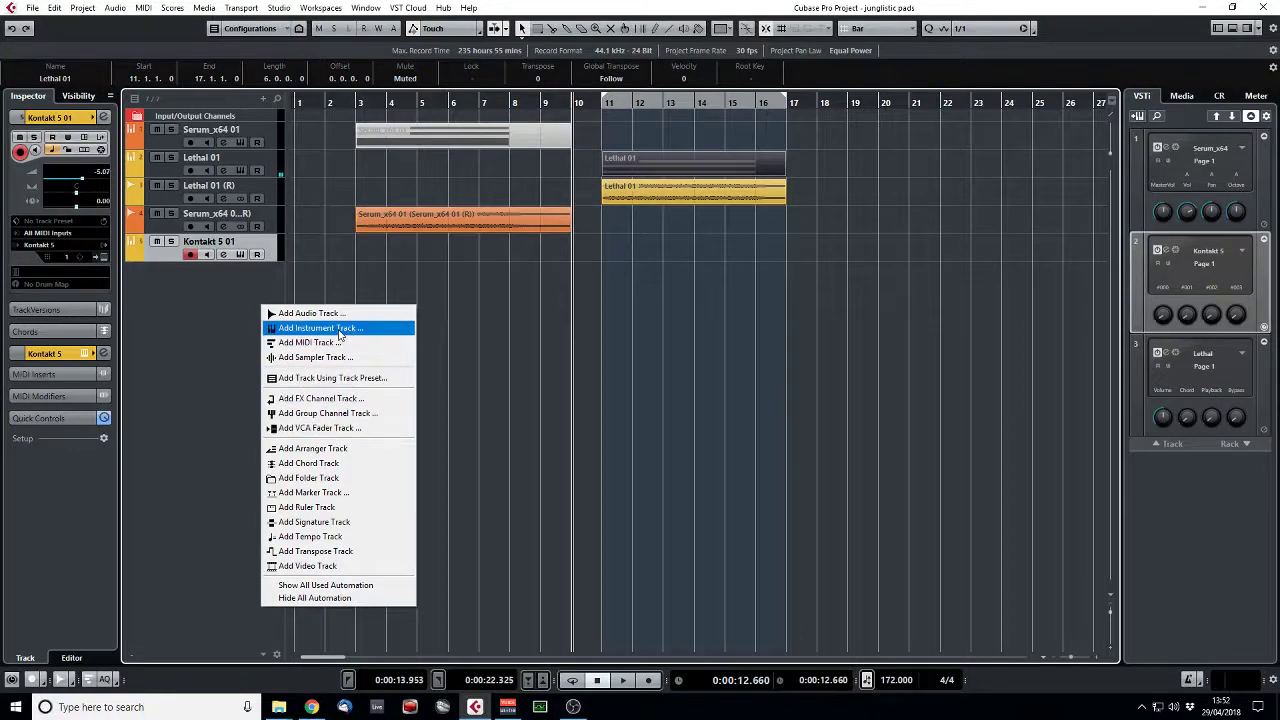
Step: Add a new instrument track loaded with Kontakt 5
left_click(322, 328)
left_click(596, 266)
type("kont")
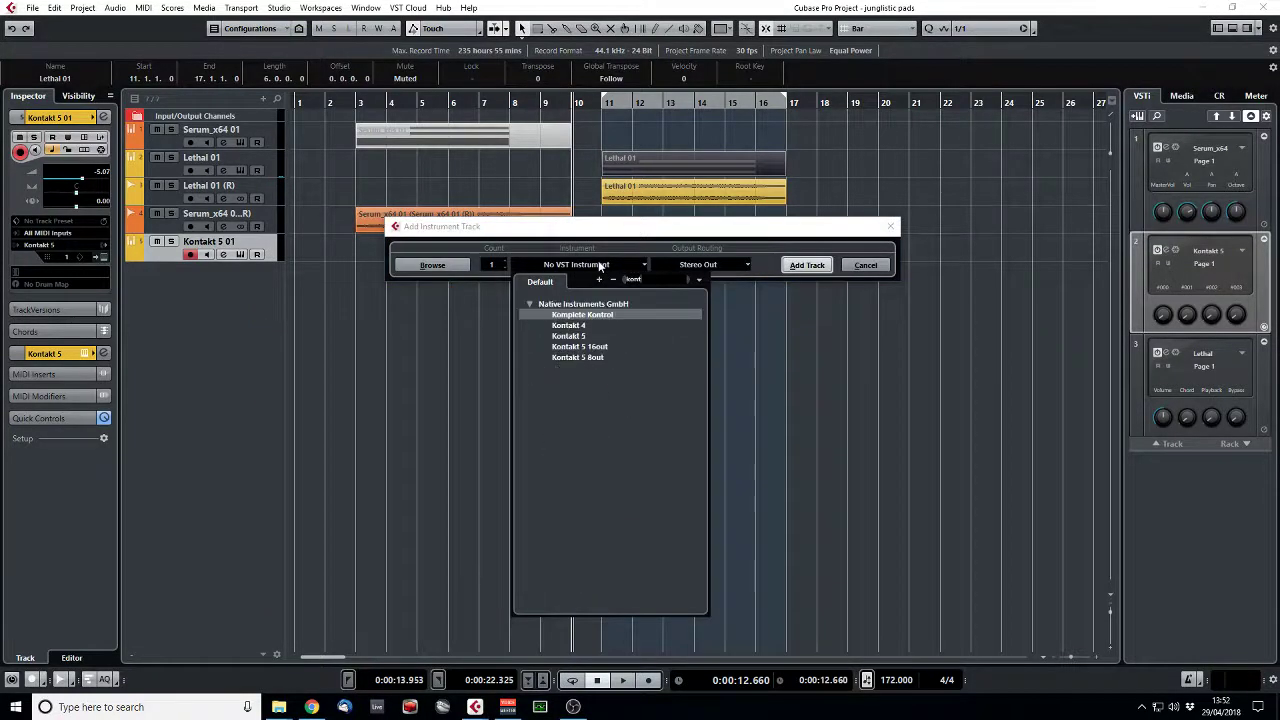
left_click(568, 336)
left_click(807, 265)
Step: Drop the rendered Lethal audio into Kontakt, inspect its mapping, then remove it and close Kontakt
left_click(880, 89)
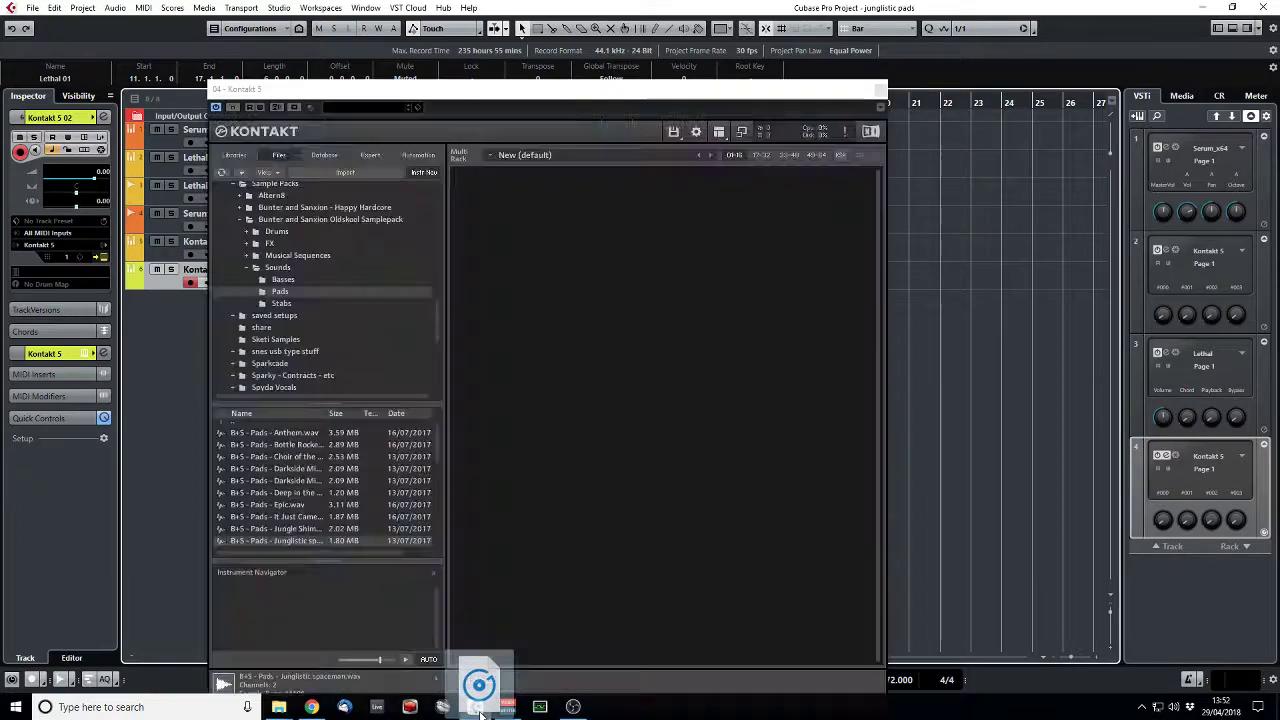
left_click_drag(481, 713, 546, 272)
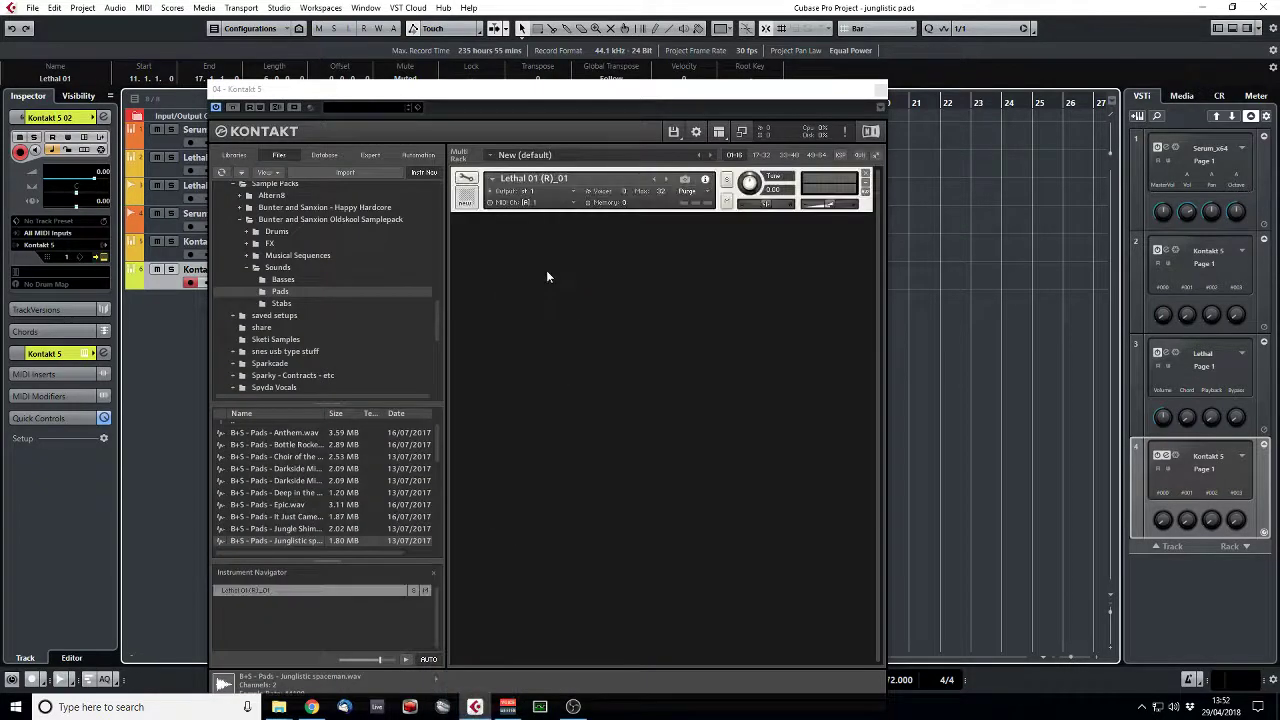
left_click(466, 178)
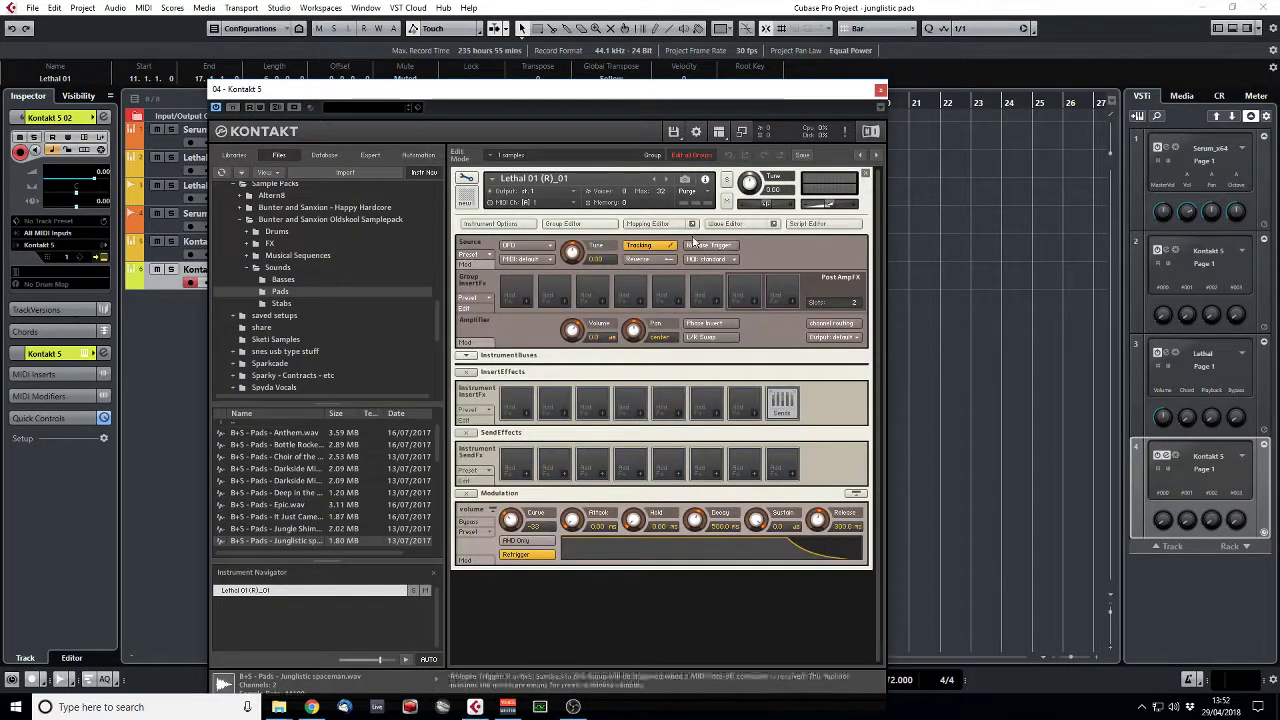
left_click(648, 223)
left_click(865, 174)
key("alt+F4")
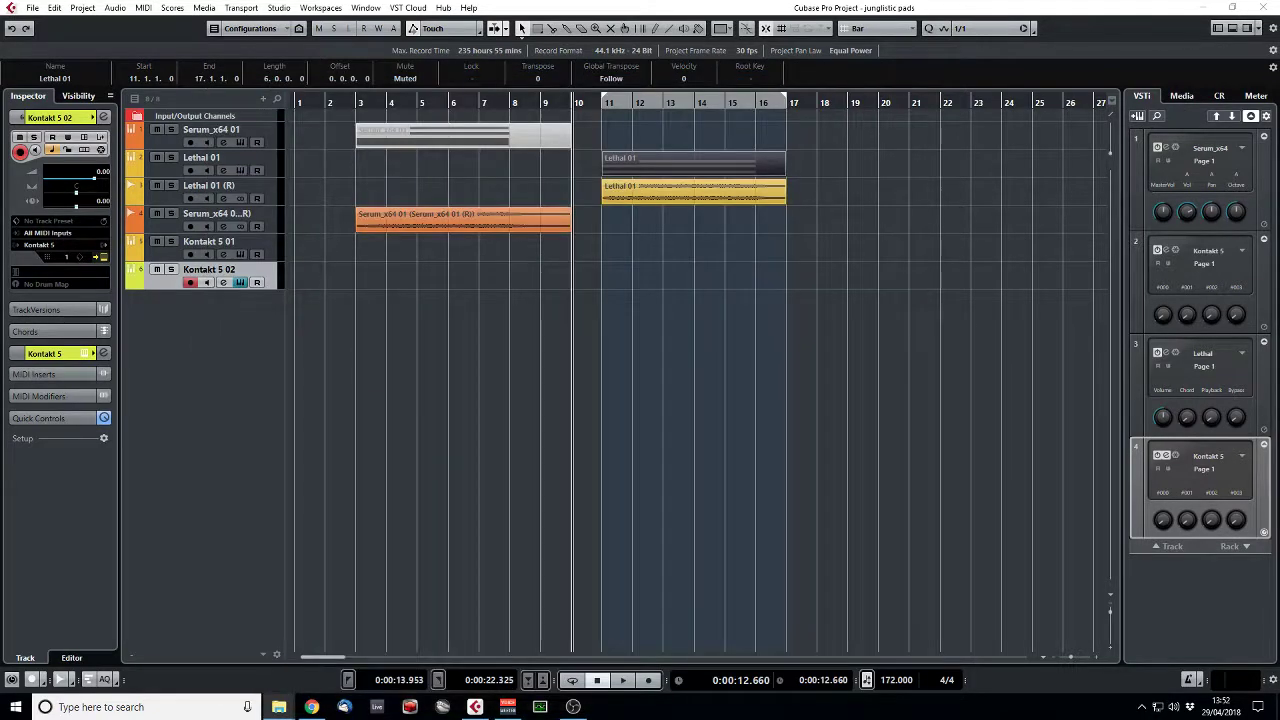
Step: Load the Lethal 01 audio file into Kontakt again and view it in instrument edit mode
left_click(1253, 192)
left_click_drag(480, 719, 597, 341)
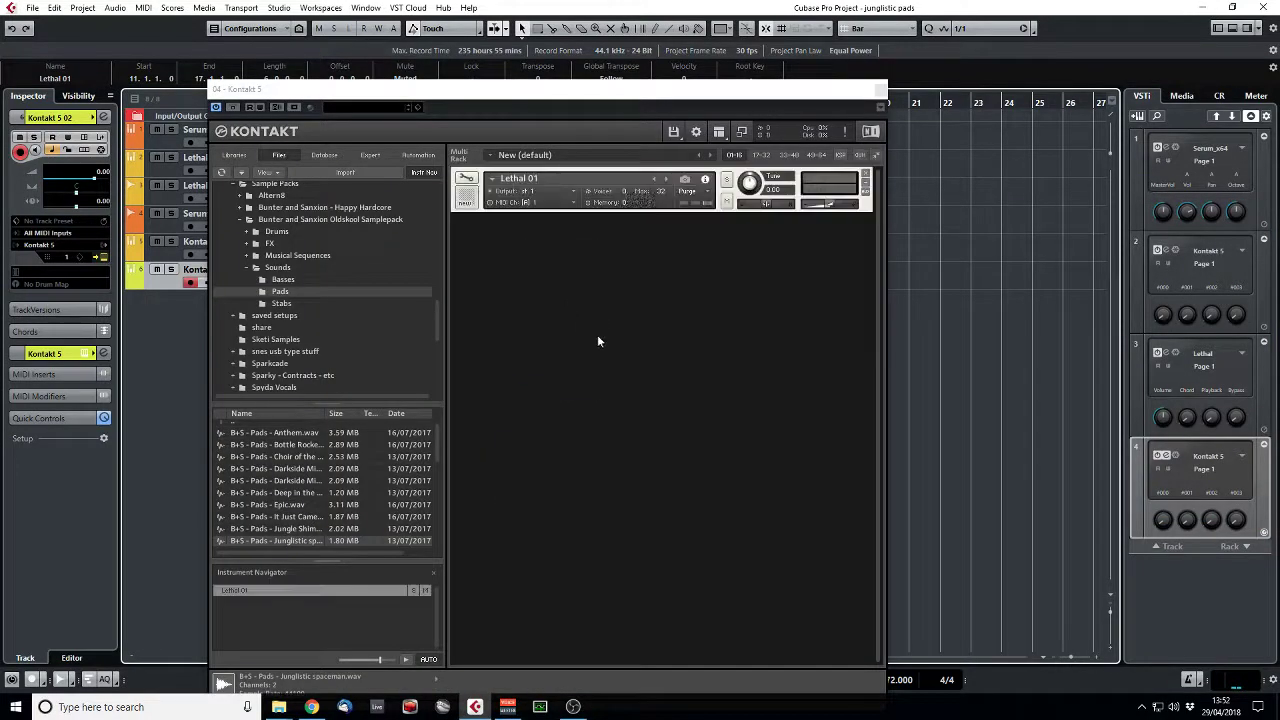
left_click(466, 178)
Step: Insert a PingPongDelay on the Kontakt 5 02 channel
left_click(100, 150)
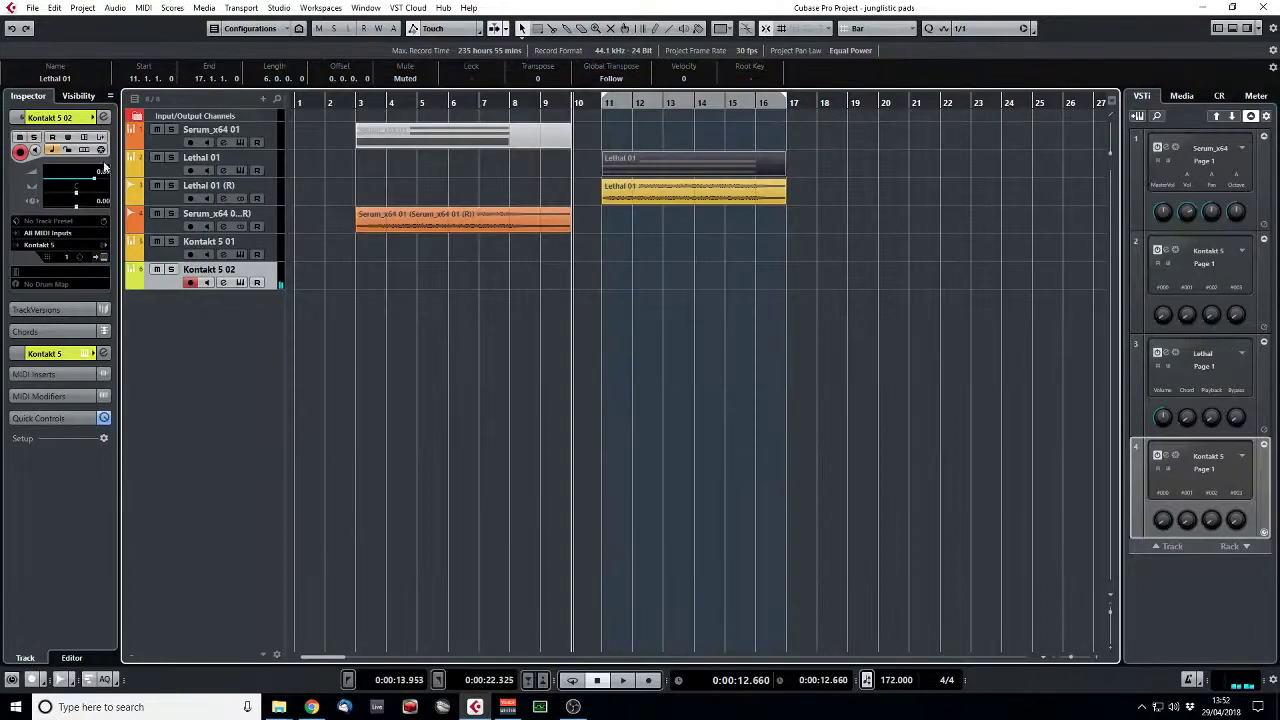
left_click(101, 118)
left_click(422, 324)
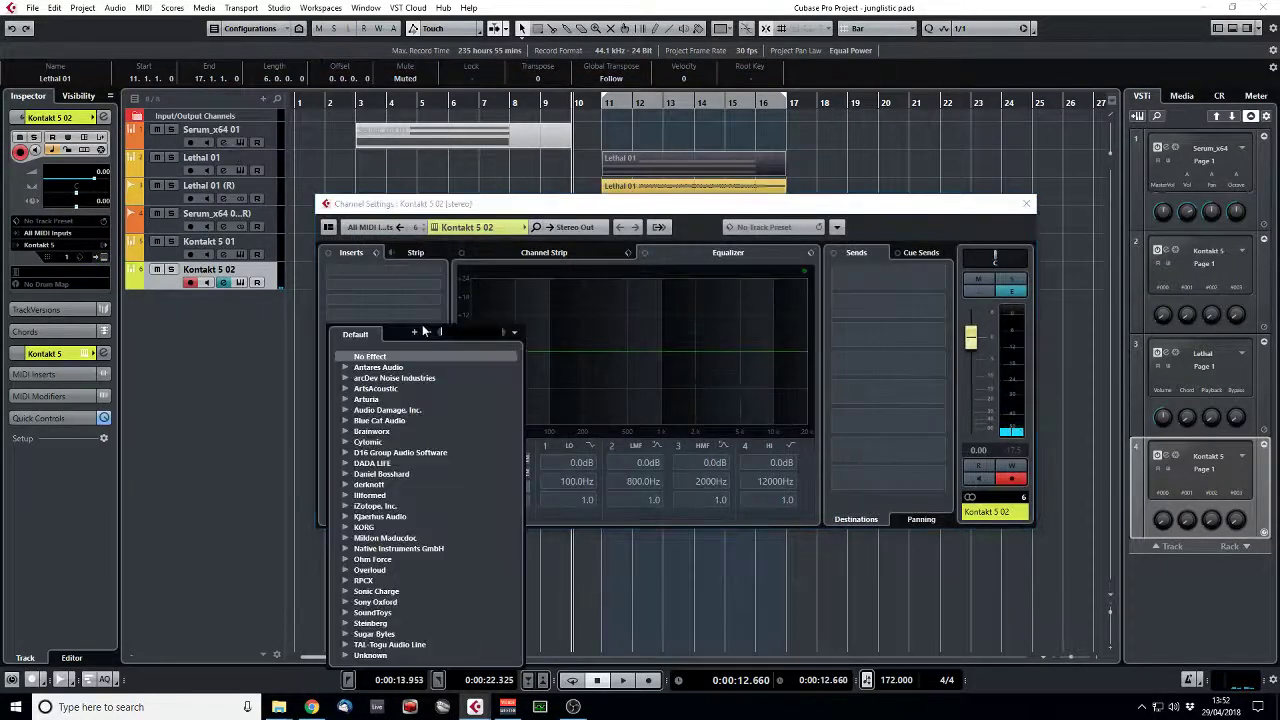
type("ping")
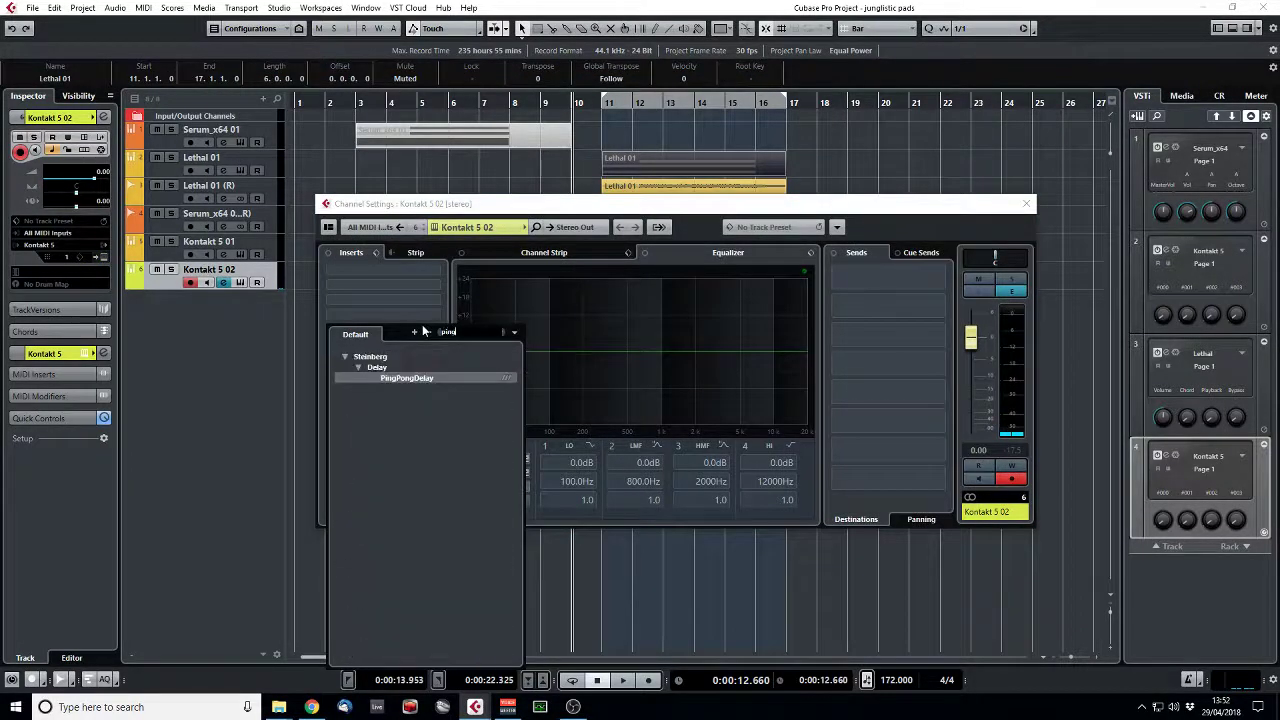
left_click(406, 379)
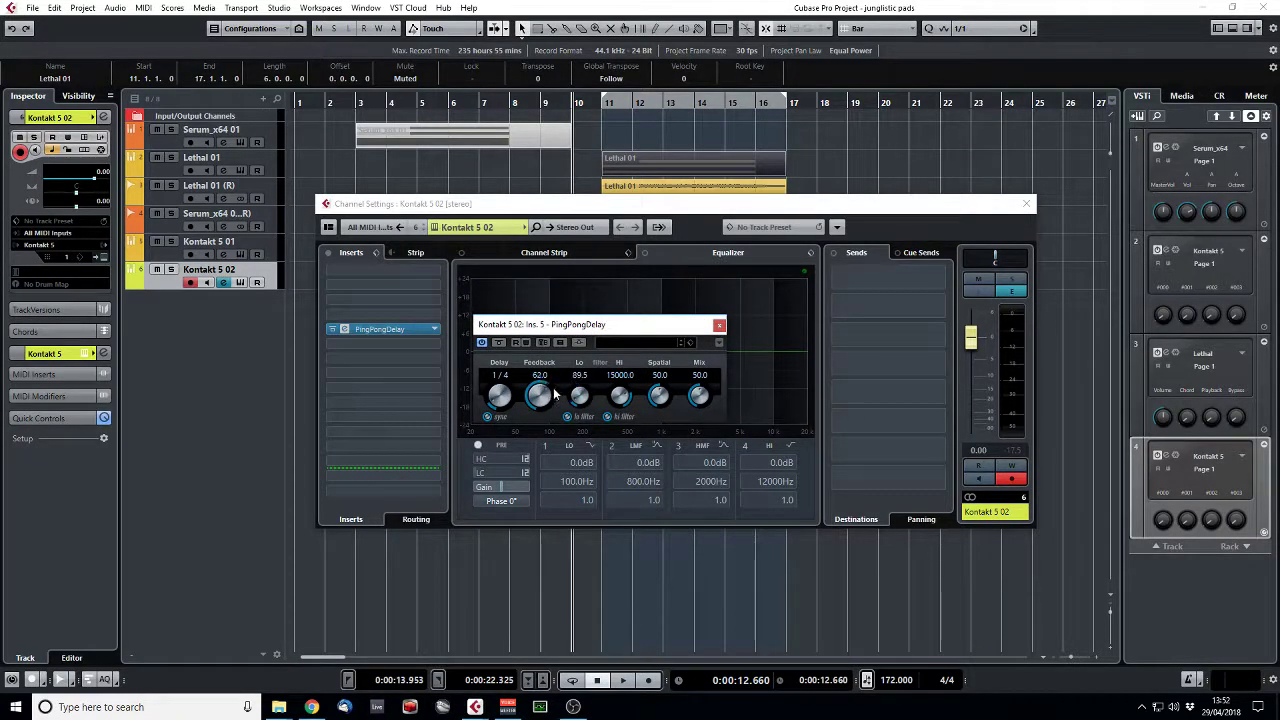
left_click(718, 324)
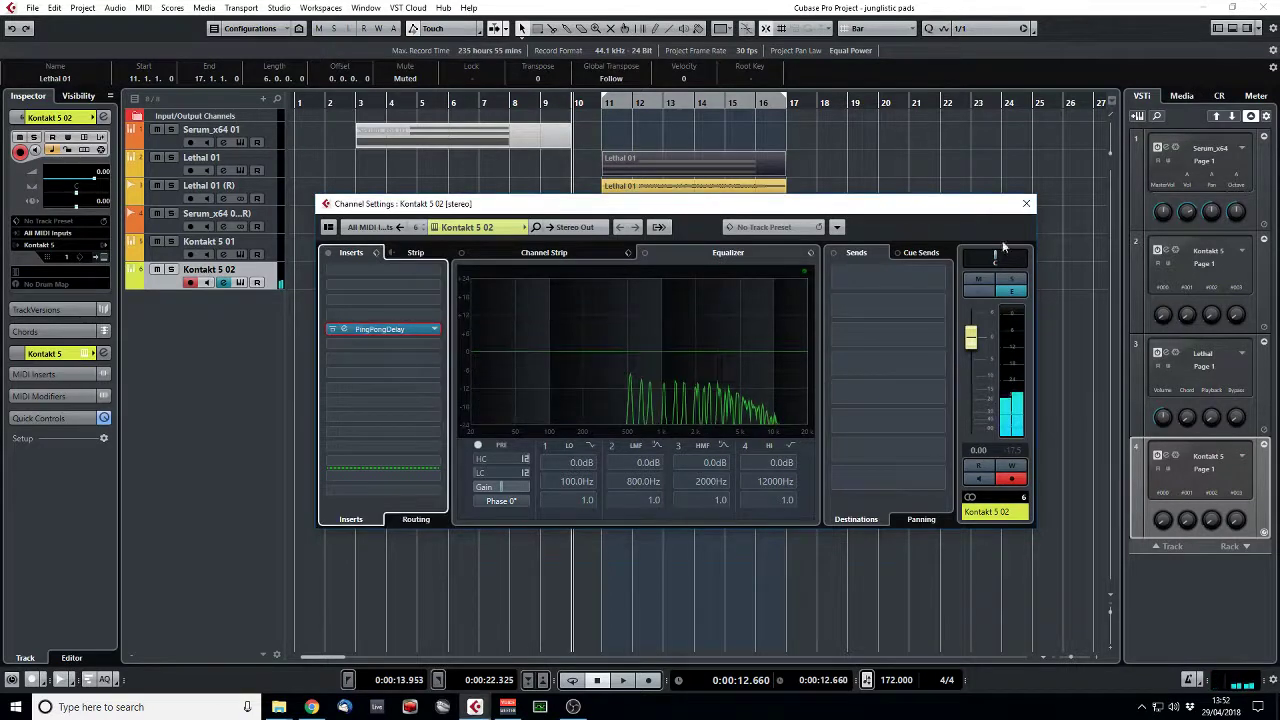
Step: Add an ArtsAcousticReverb insert, raising its low cut and lowering its wet level
left_click(432, 299)
type("arts")
key("Return")
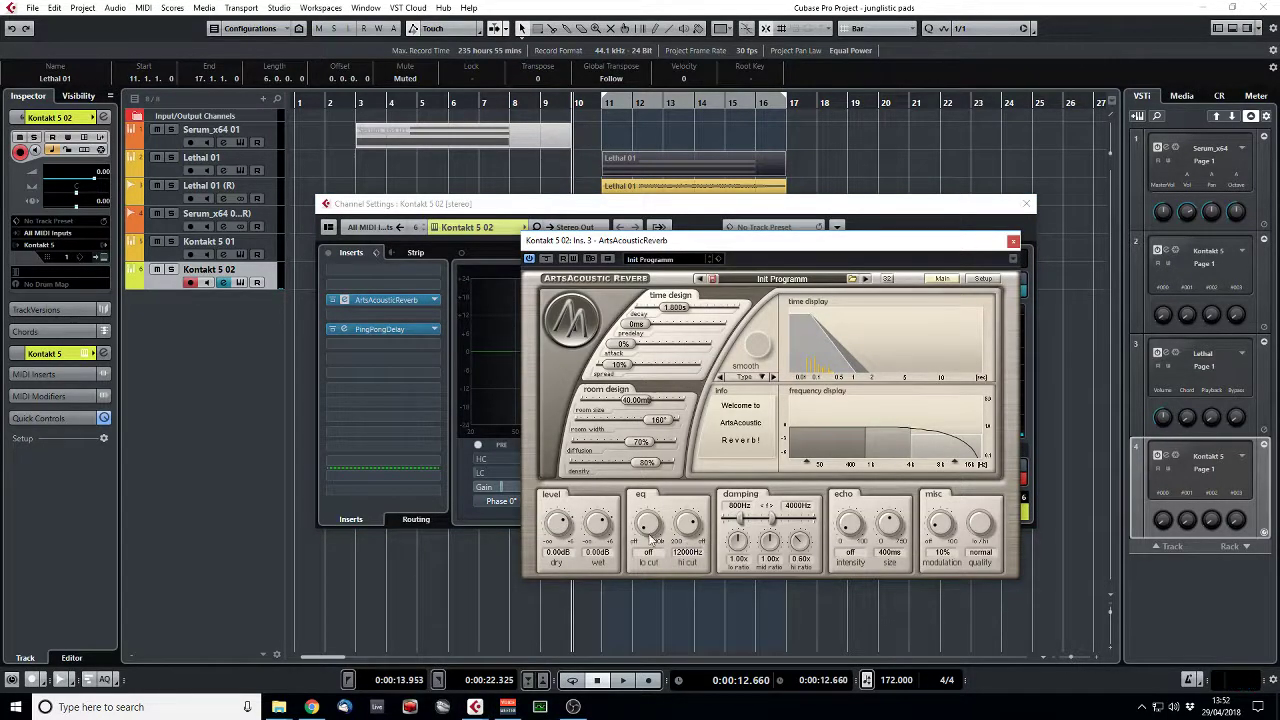
left_click_drag(648, 522, 648, 517)
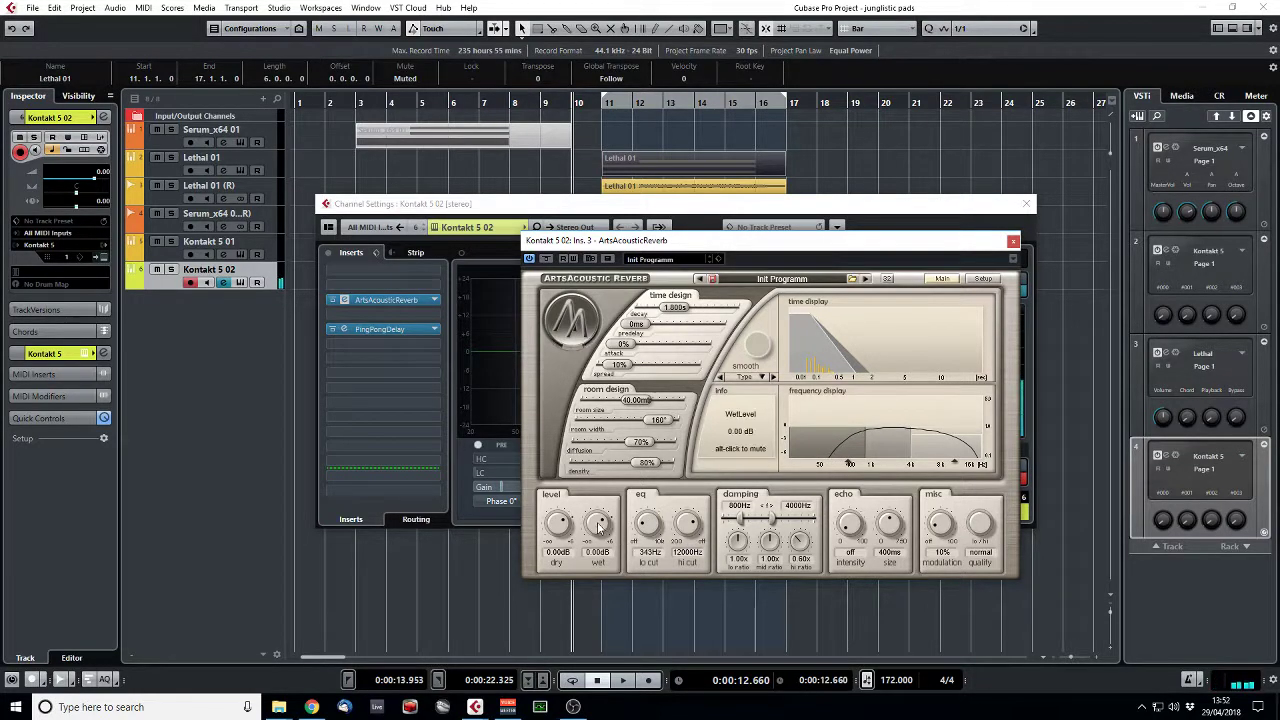
left_click(556, 527, "alt")
left_click(1012, 243)
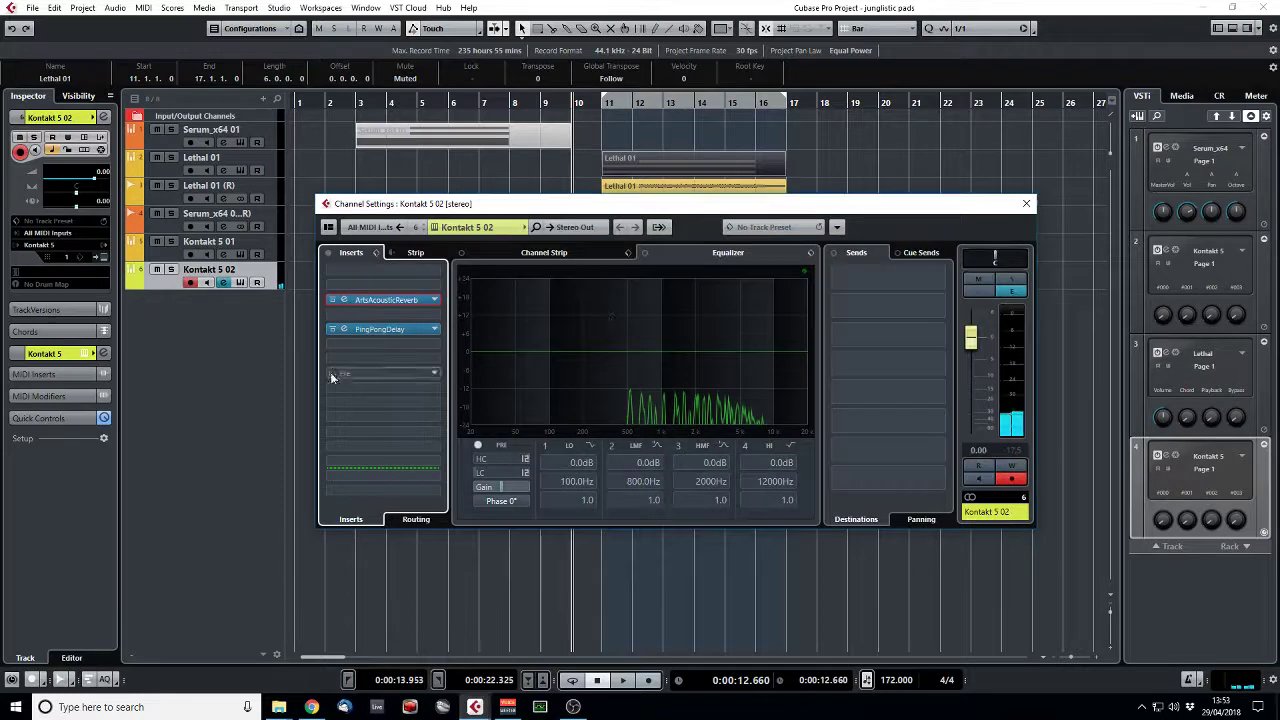
Step: Revisit the PingPongDelay settings, then close the channel settings
left_click(388, 330)
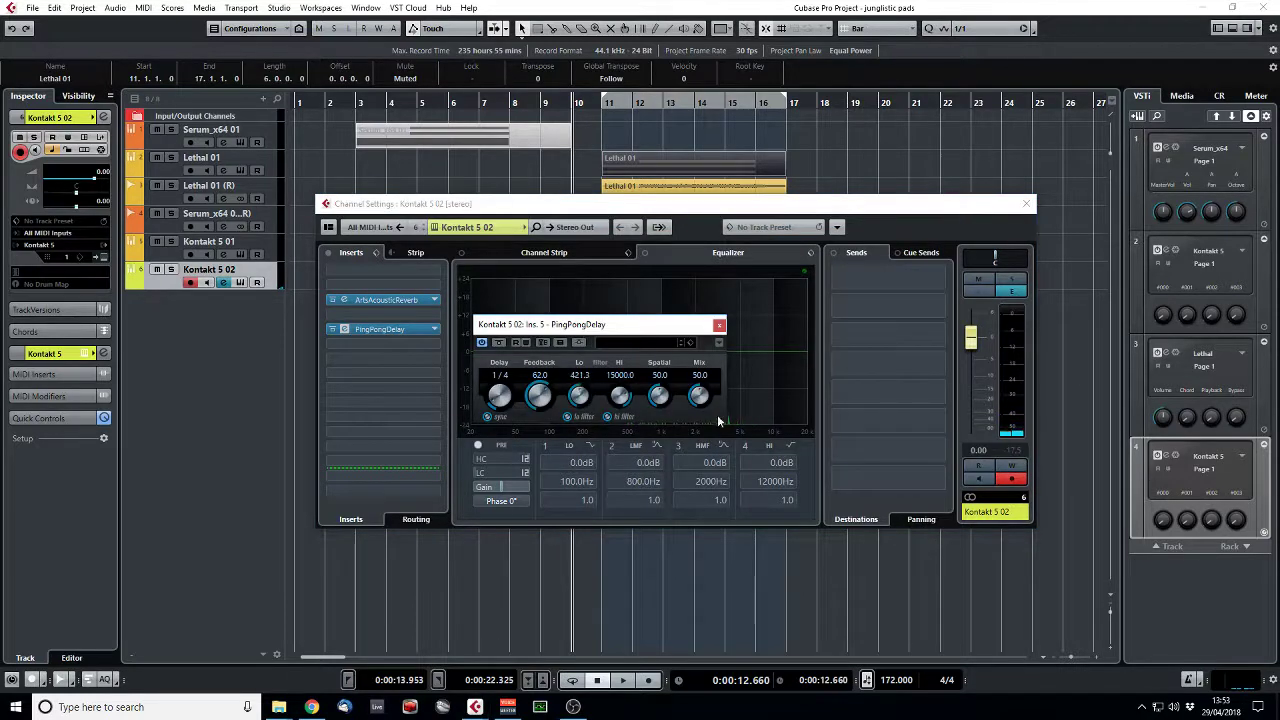
left_click(718, 324)
left_click(1026, 203)
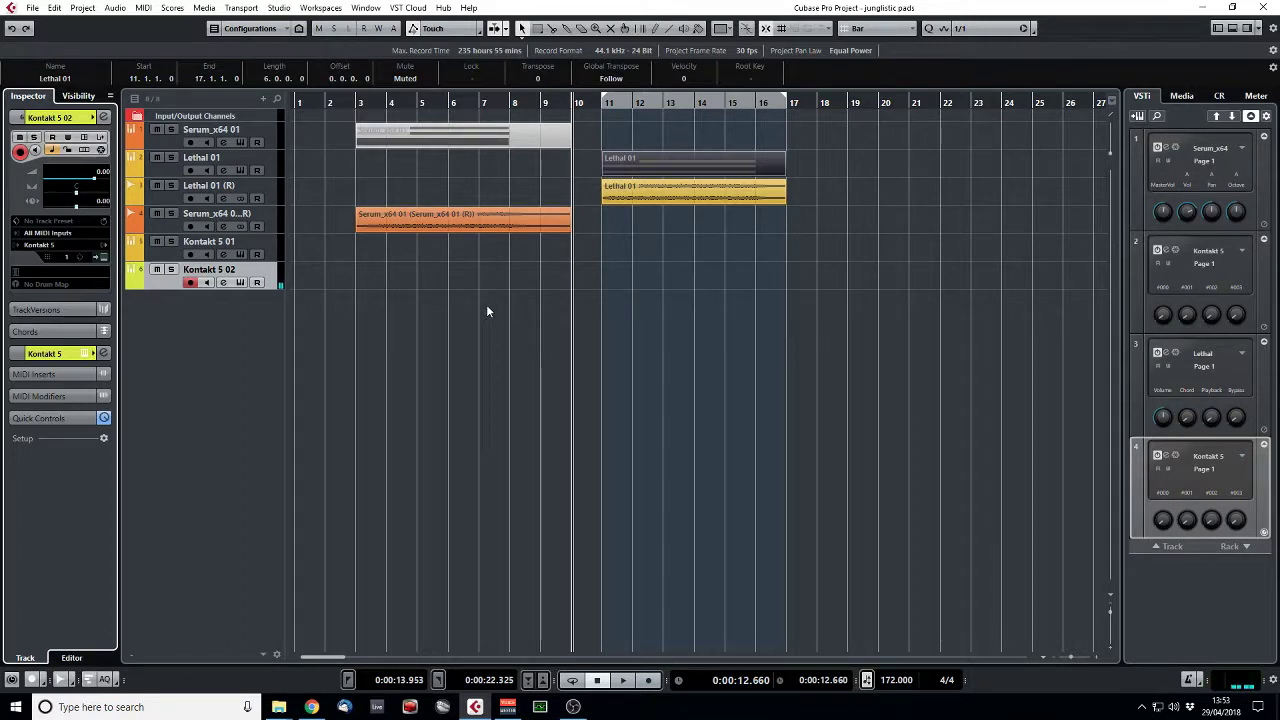
Step: Set the loop range to bars 19–23 with the playhead at bar 19
left_click(276, 259)
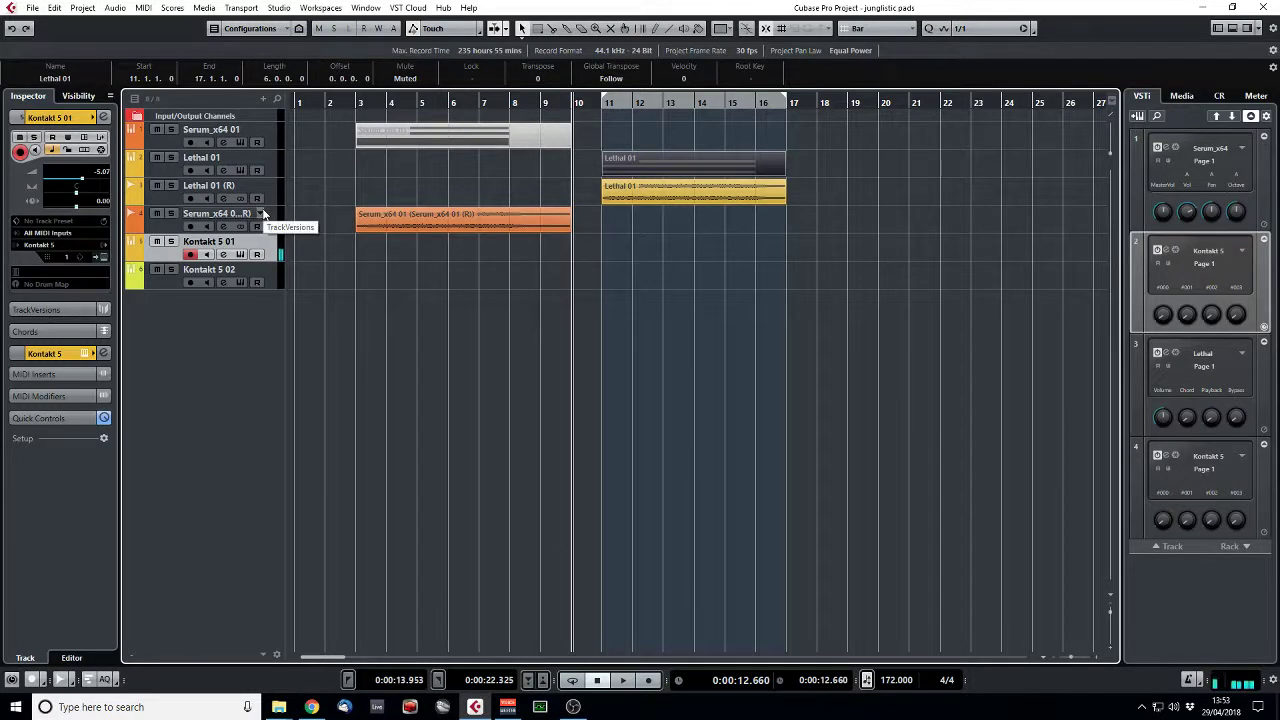
left_click(275, 145)
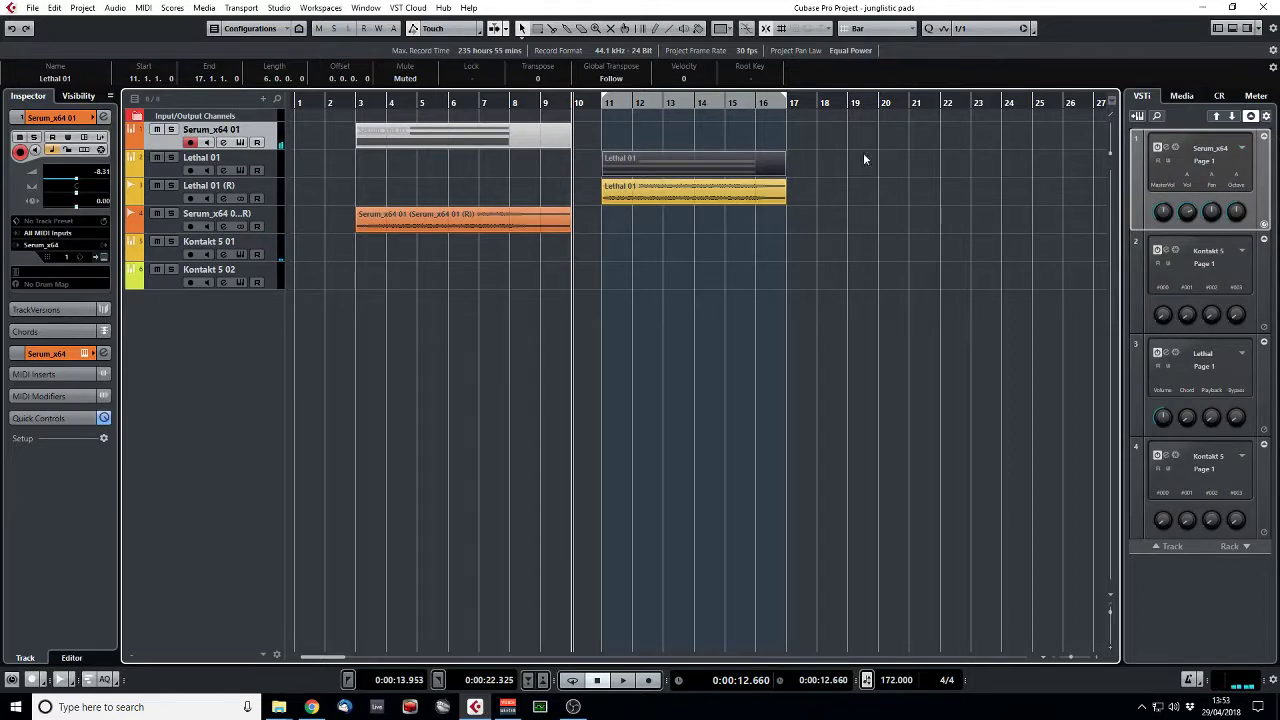
left_click_drag(848, 101, 1001, 103)
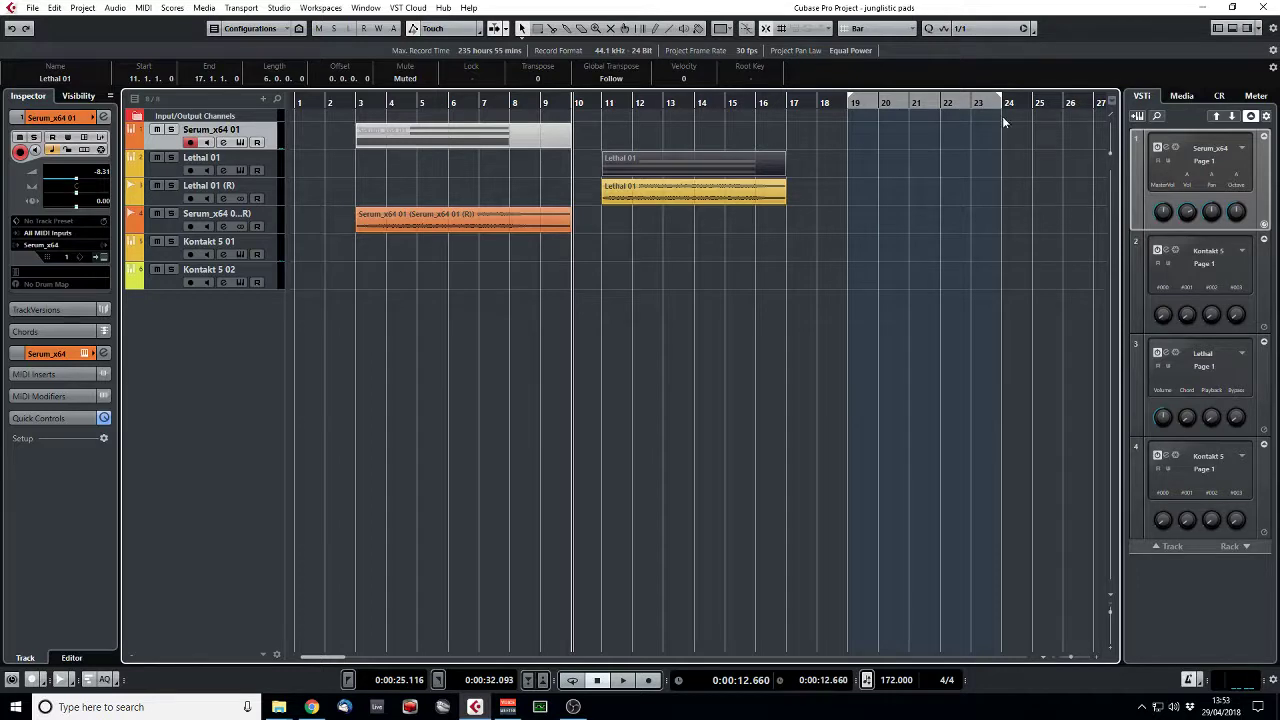
left_click(848, 103)
Step: Record a MIDI part on Kontakt 5 01 running from bar 20 to bar 29
key("space")
left_click(282, 255)
key("KP_Multiply")
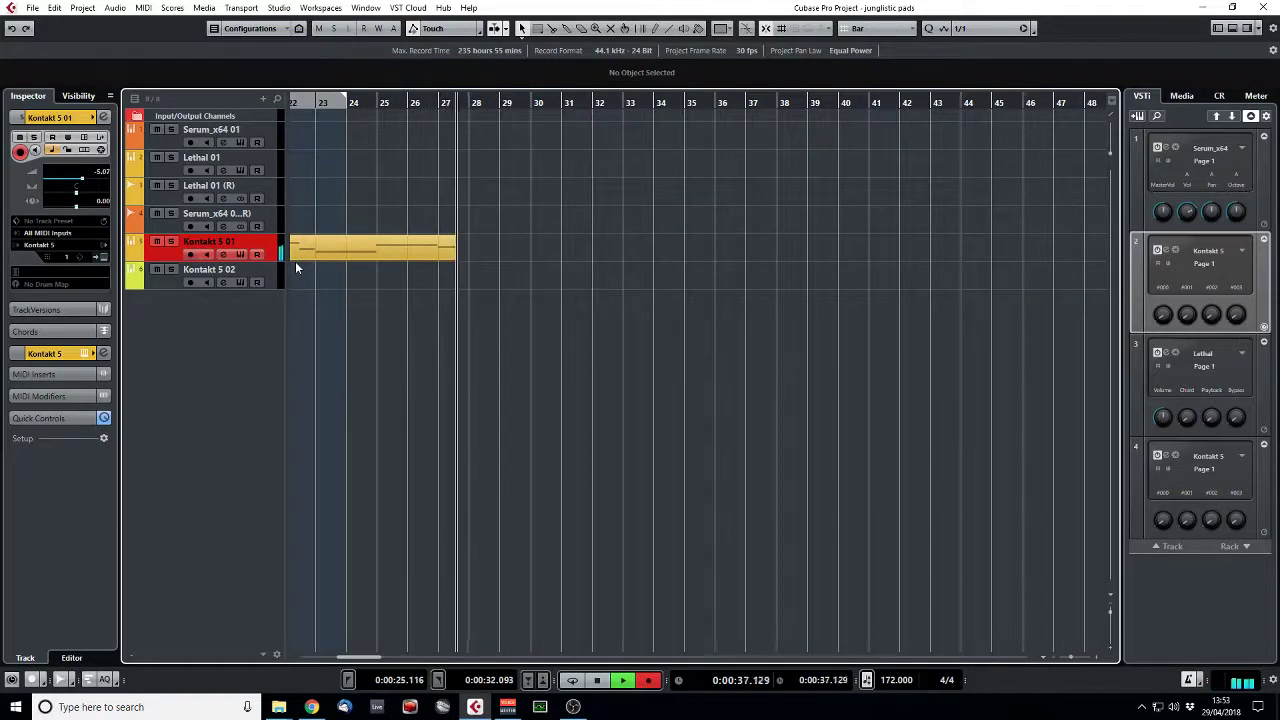
key("space")
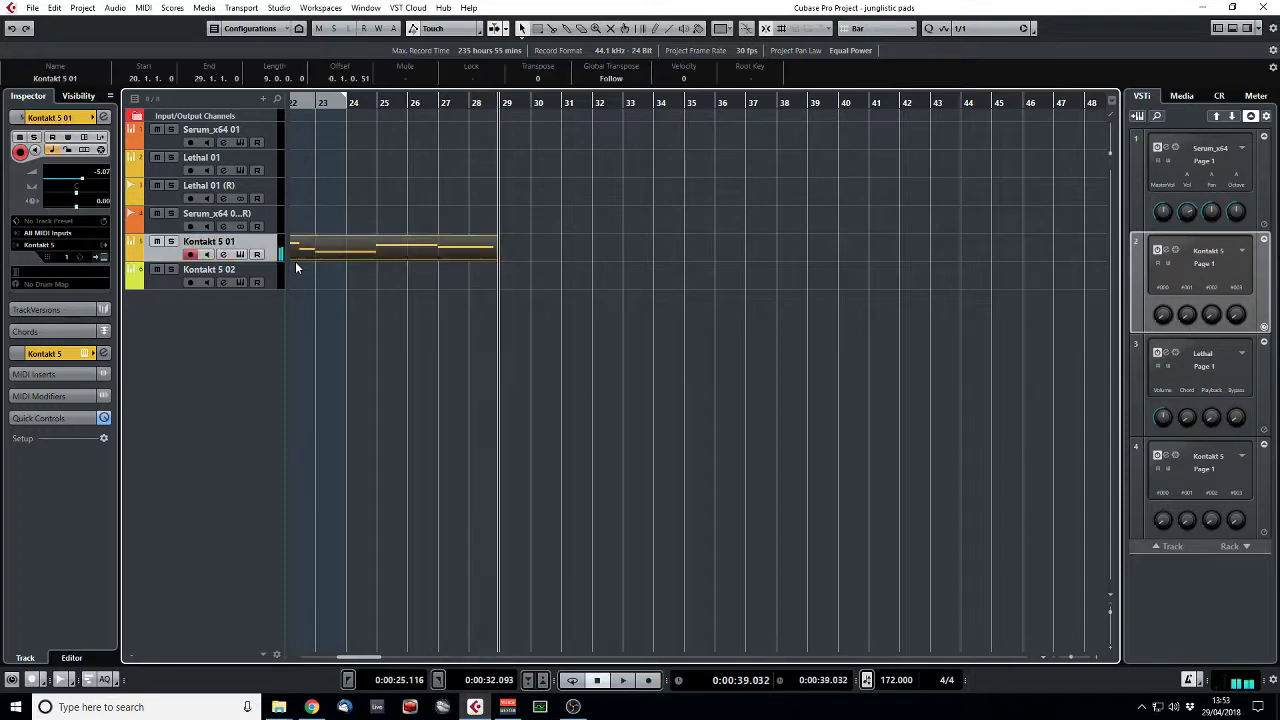
Step: Quantize all the recorded Kontakt 5 01 notes to 1/16
left_click_drag(365, 655, 330, 657)
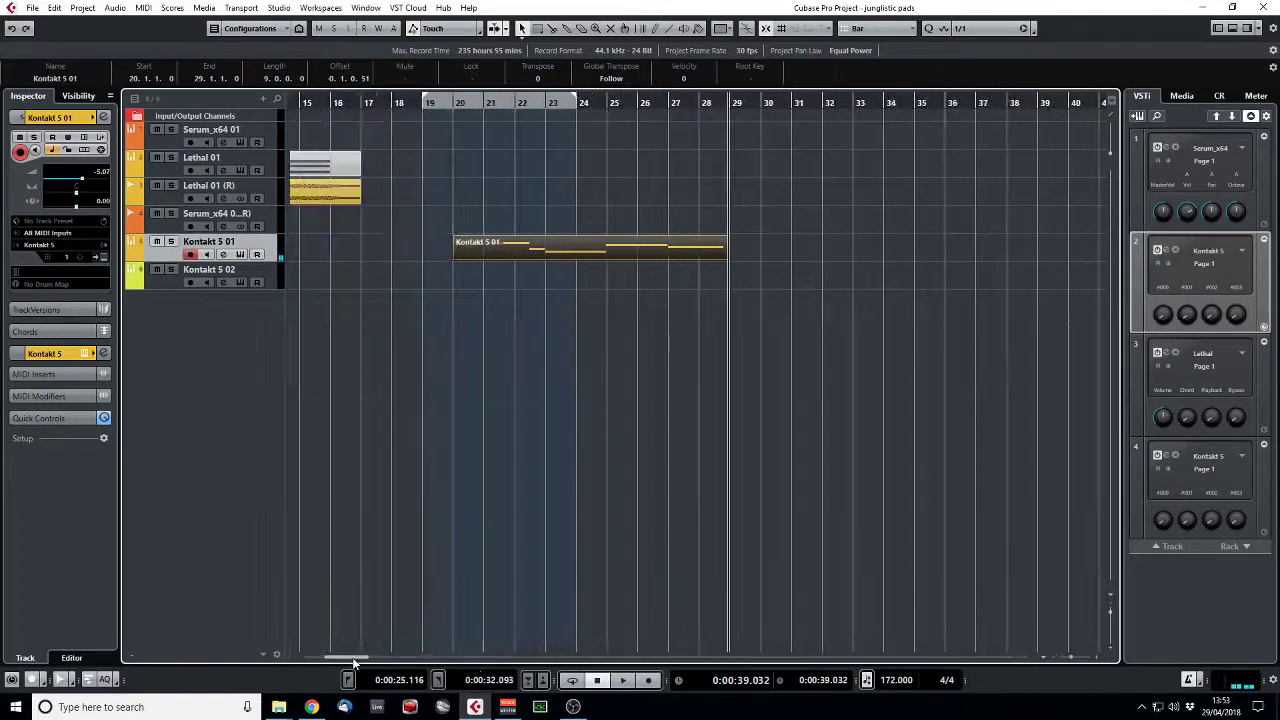
double_click(555, 279)
key("ctrl+a")
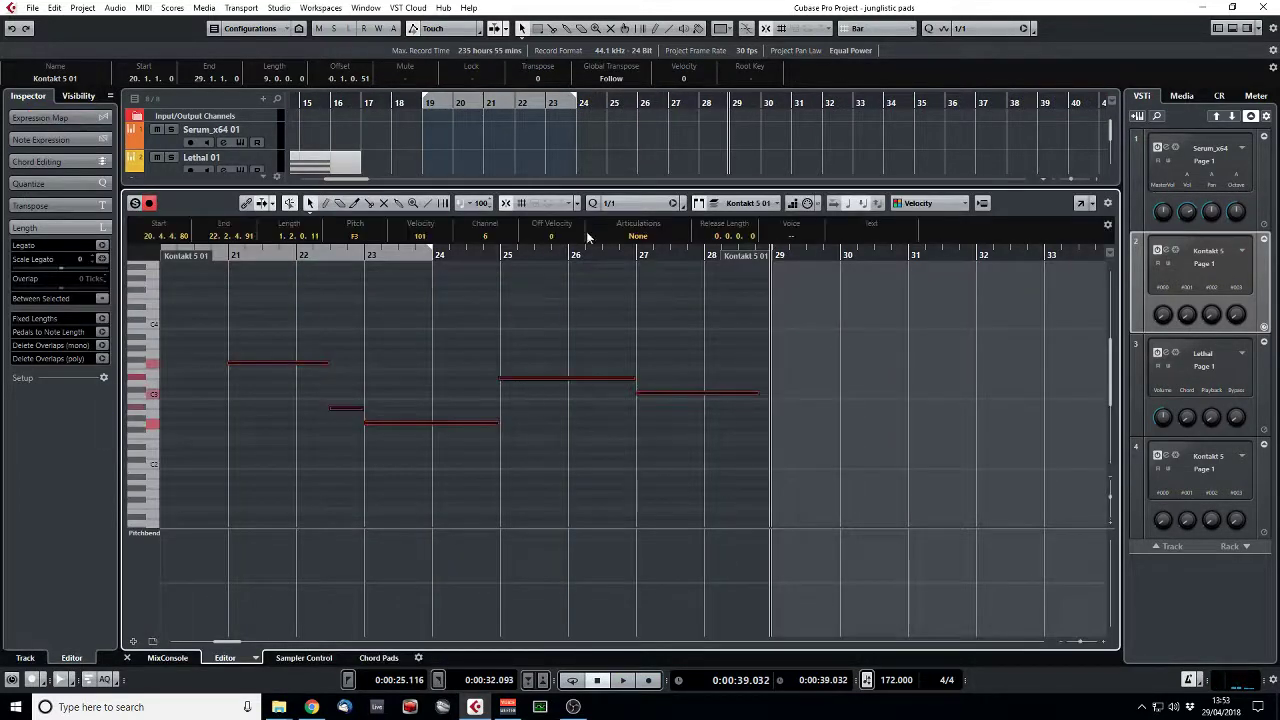
left_click(630, 203)
left_click(651, 292)
key("q")
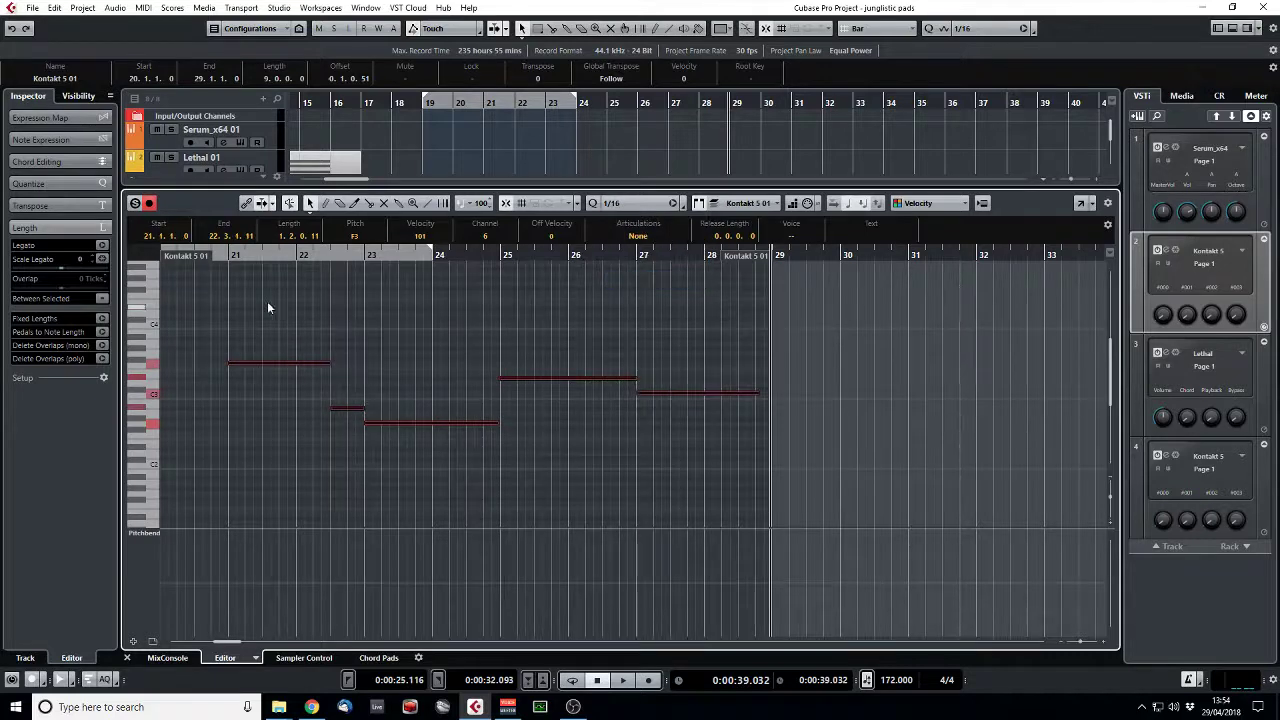
Step: Reset the quantize value to 1/1 and trim the part to start at bar 21
left_click(790, 268)
left_click(823, 282)
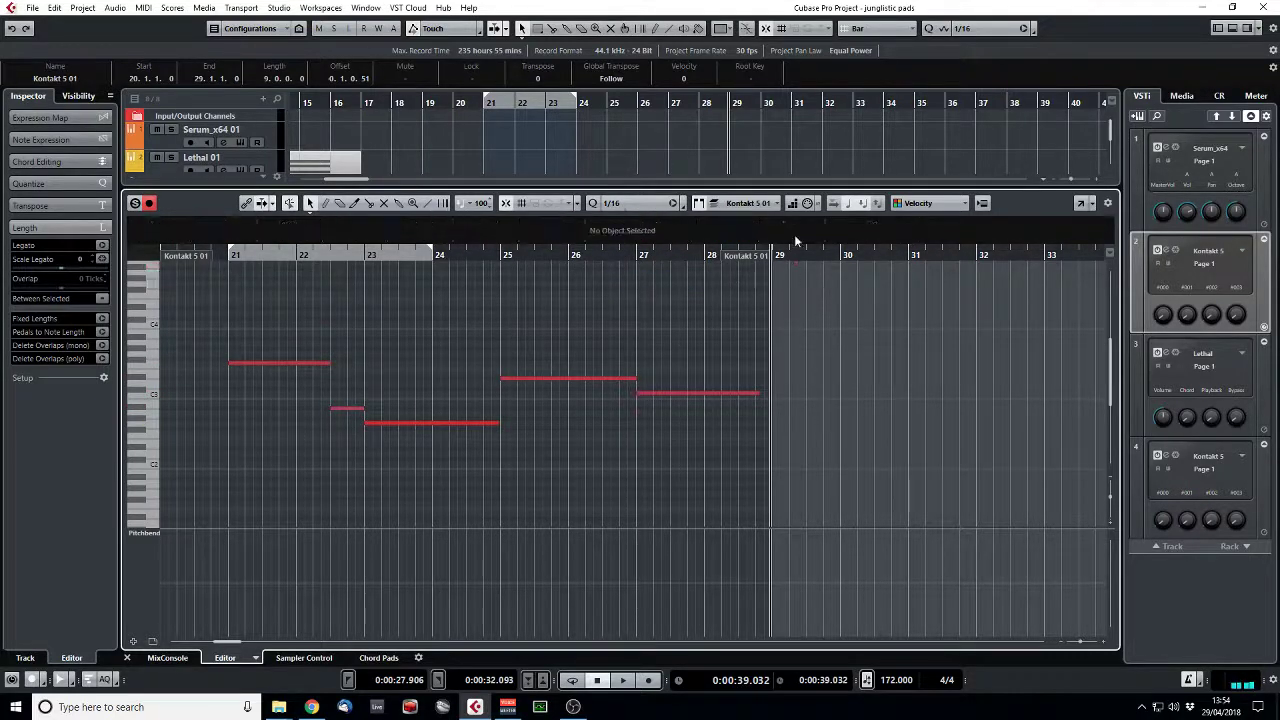
left_click(628, 203)
left_click(628, 214)
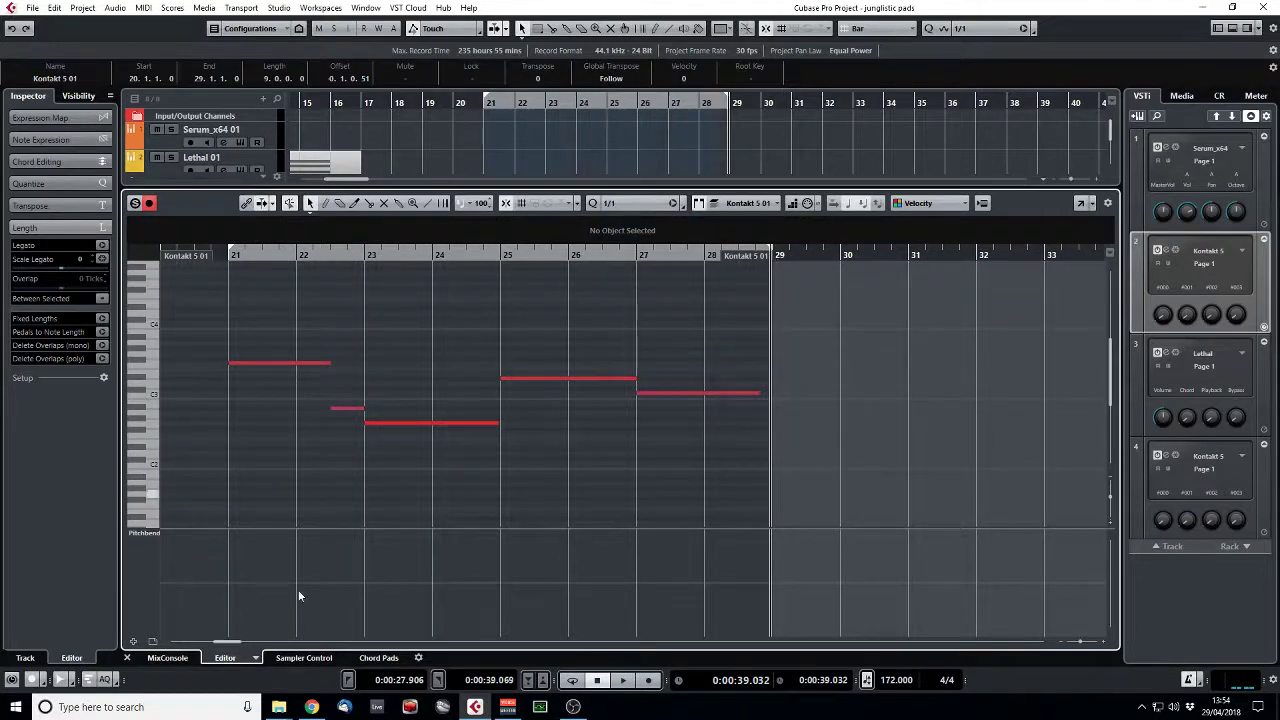
left_click(126, 657)
left_click_drag(455, 256, 485, 256)
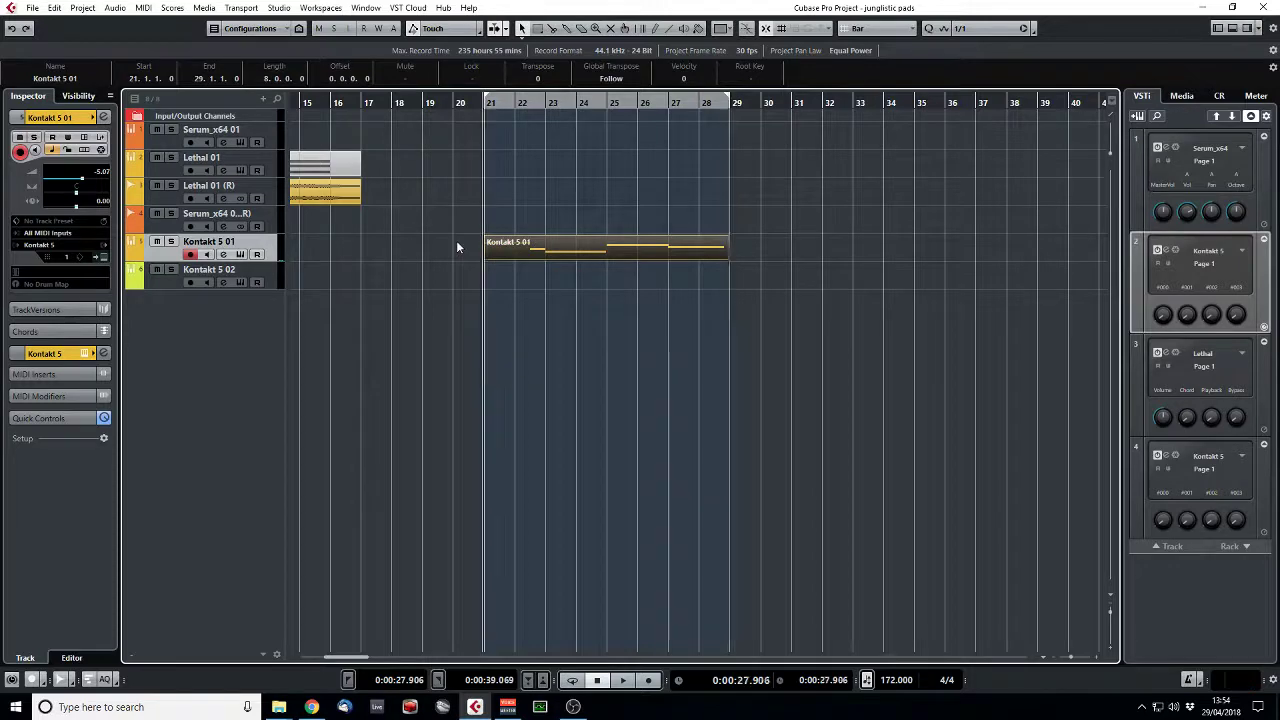
Step: Shorten Serum's ENV1 attack to 253 ms and copy the Kontakt 5 01 part onto Serum_x64 01
left_click(275, 138)
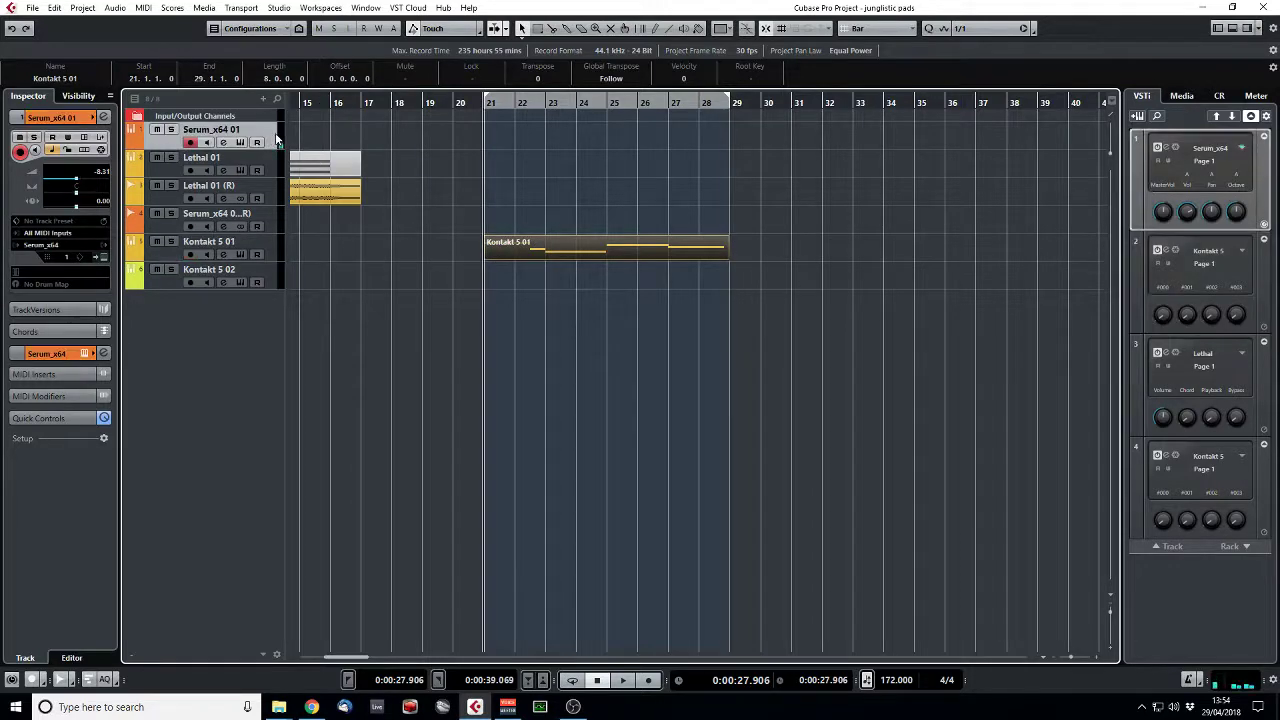
left_click(240, 142)
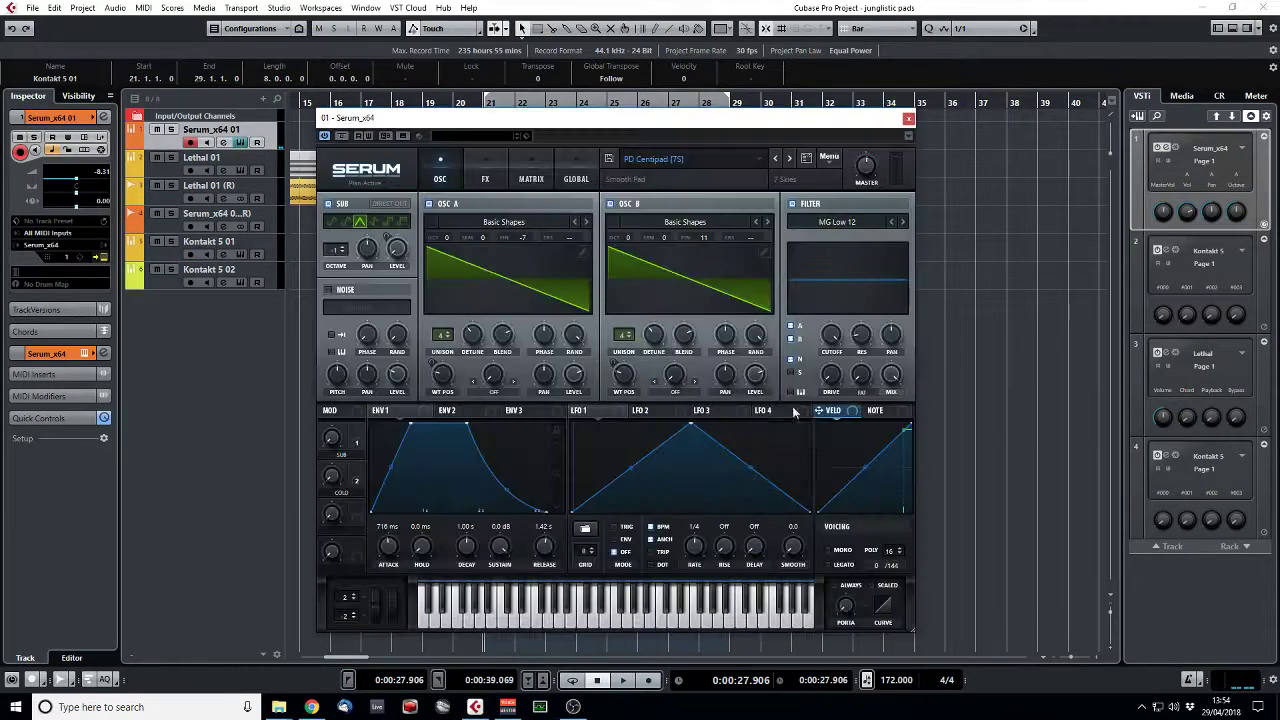
left_click_drag(390, 546, 392, 560)
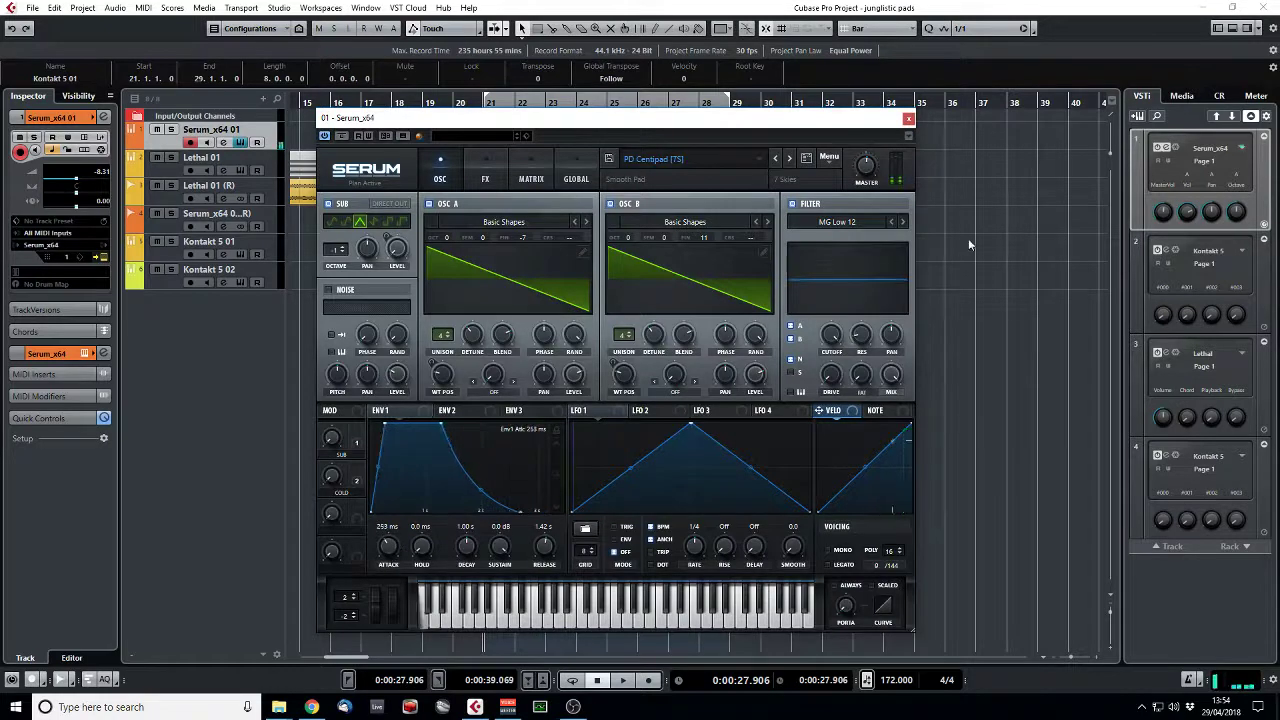
left_click(909, 120)
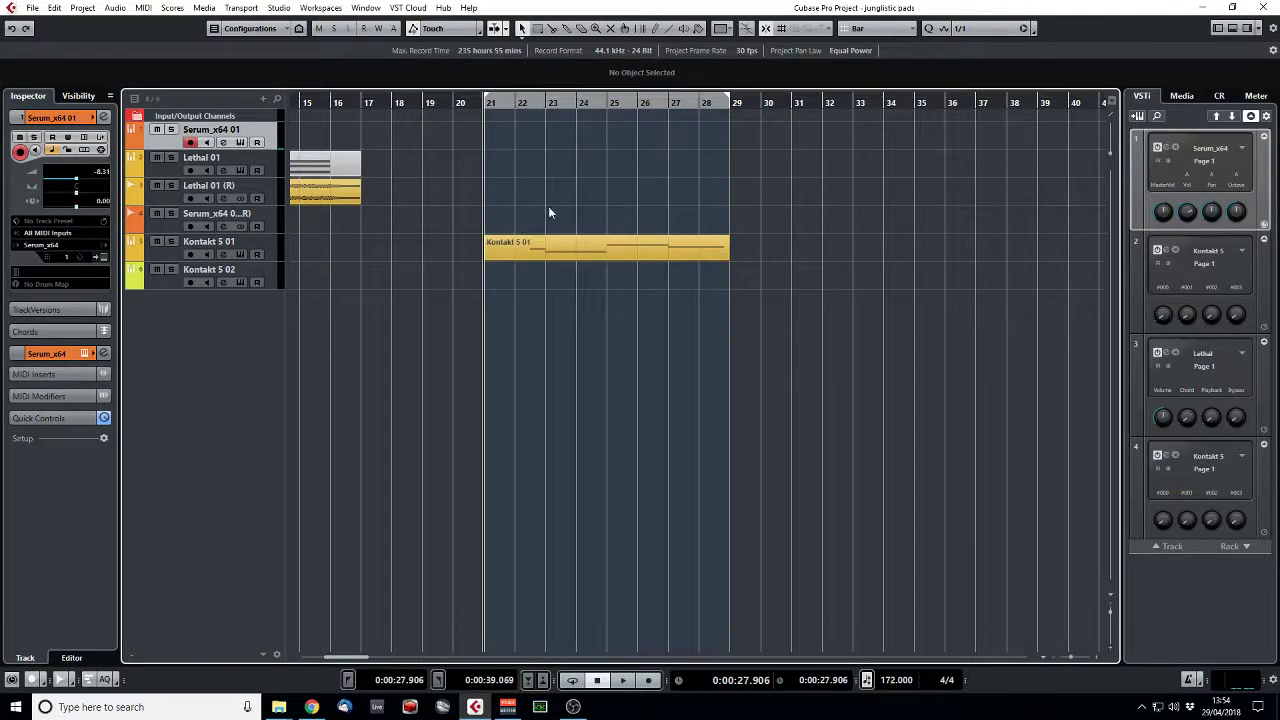
left_click_drag(566, 250, 571, 131)
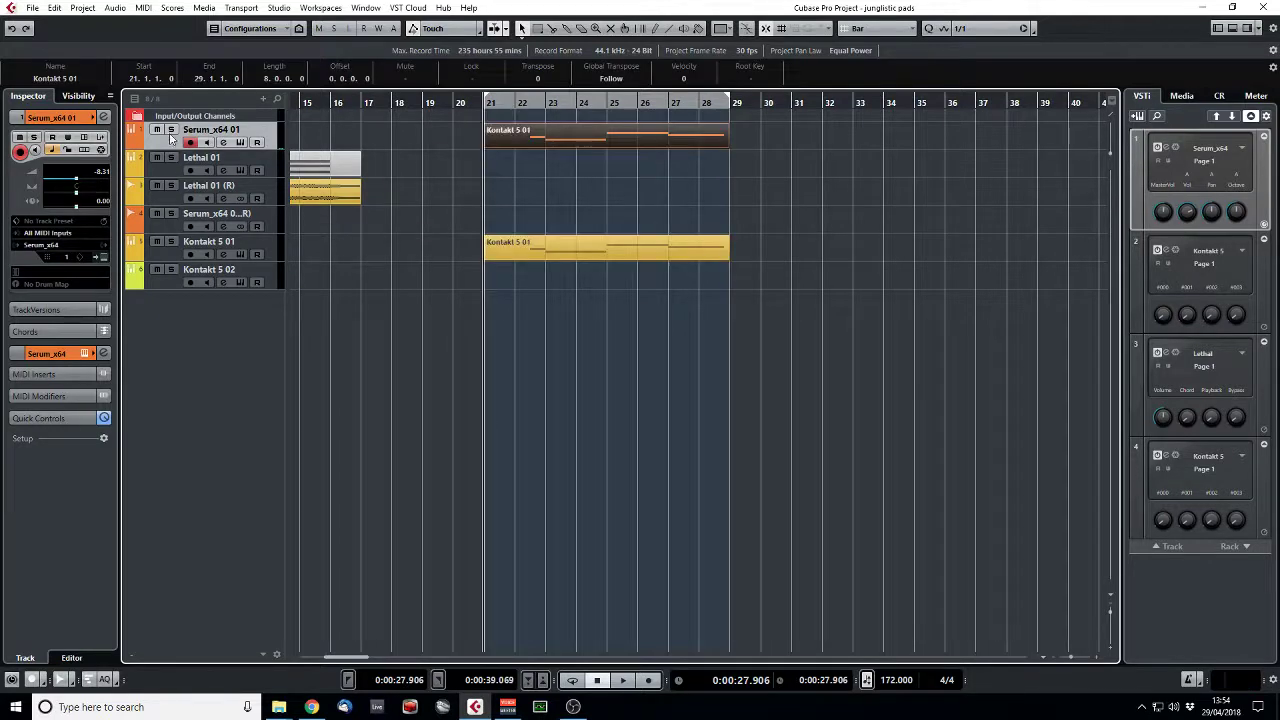
Step: Solo the Serum track and drop all the copied notes down two octaves
left_click(170, 131)
double_click(541, 138)
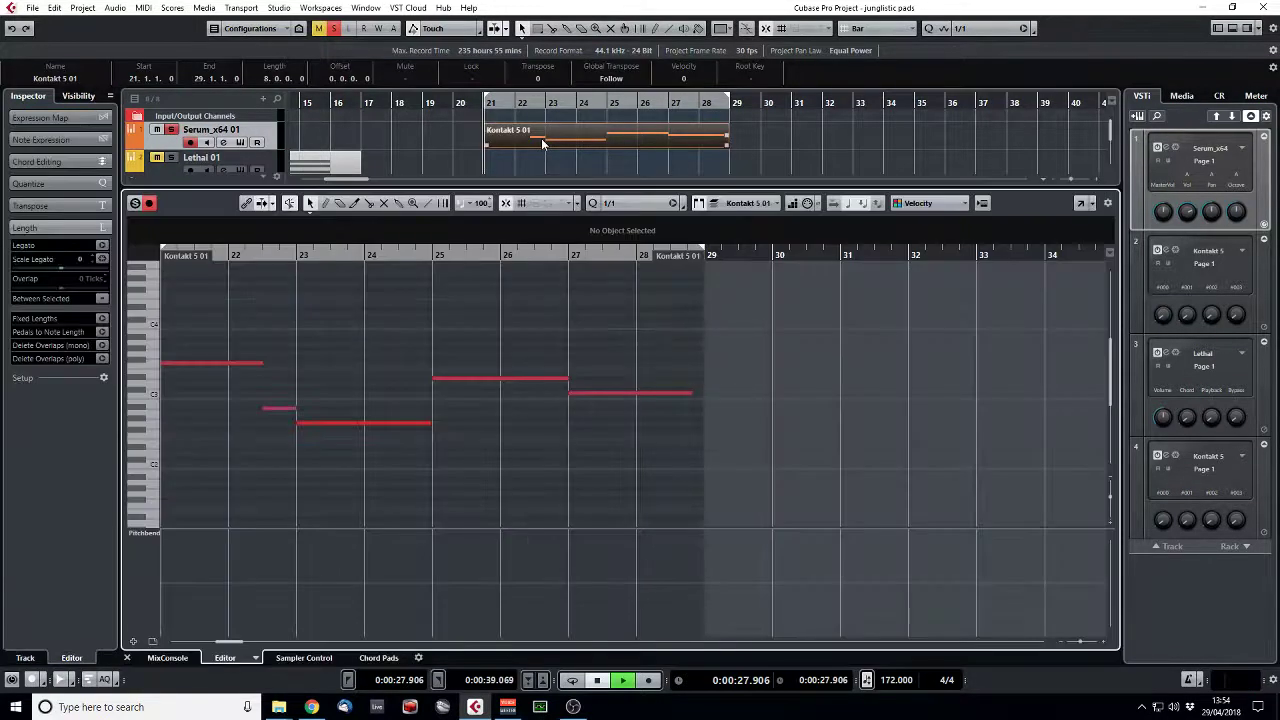
key("ctrl+a")
key("shift+Down")
key("shift+Down")
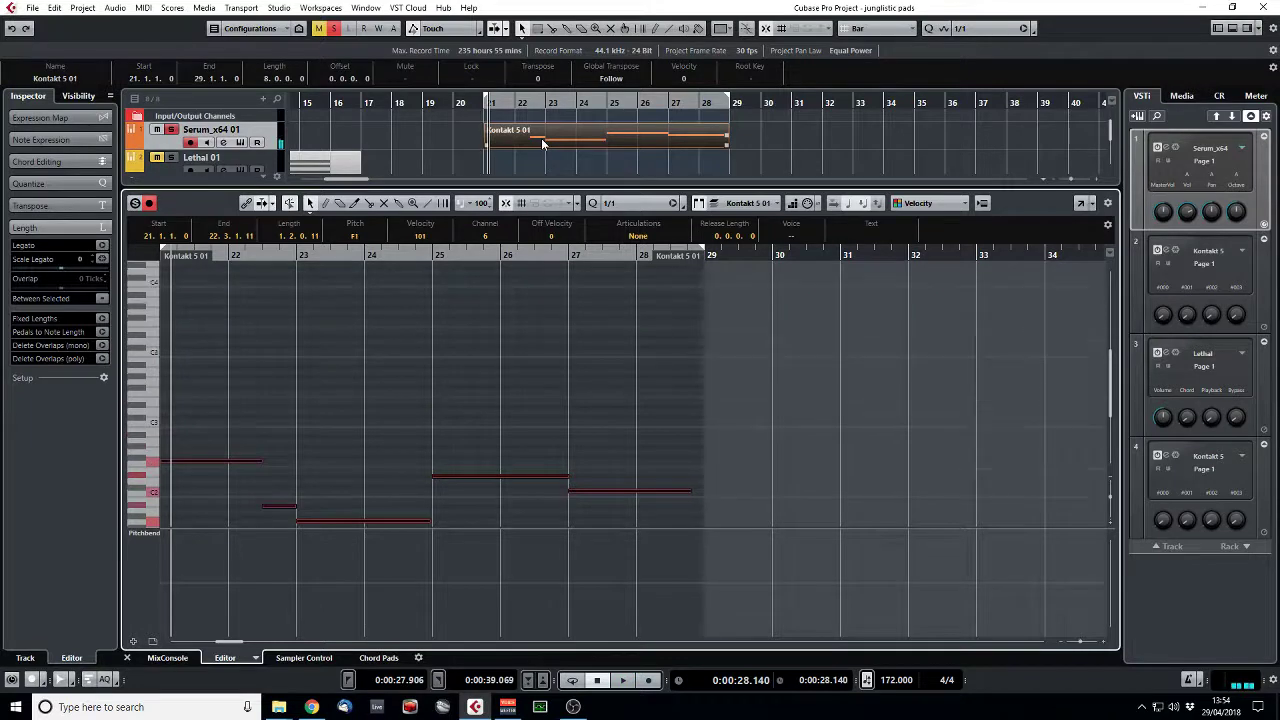
key("space")
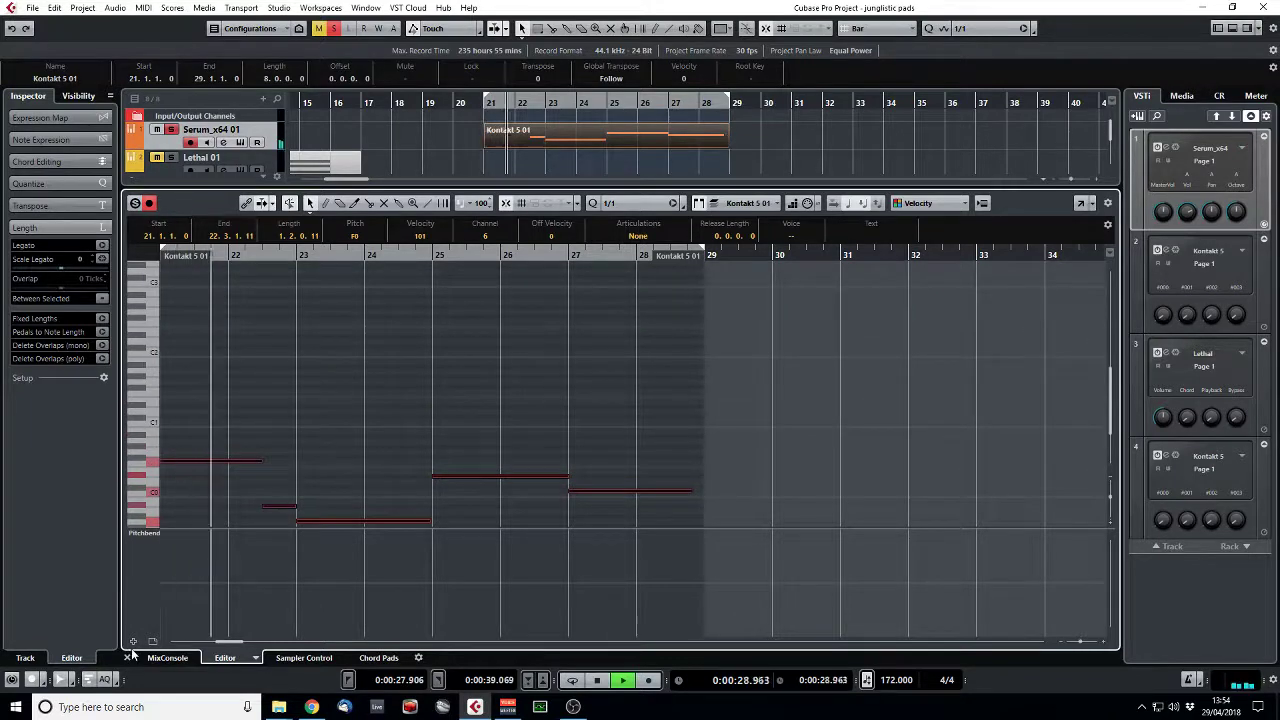
scroll(342, 449, "down", 3)
key("space")
Step: Raise the two short low notes near bar 22 and the last note at bar 27 an octave
left_click_drag(342, 449, 276, 395)
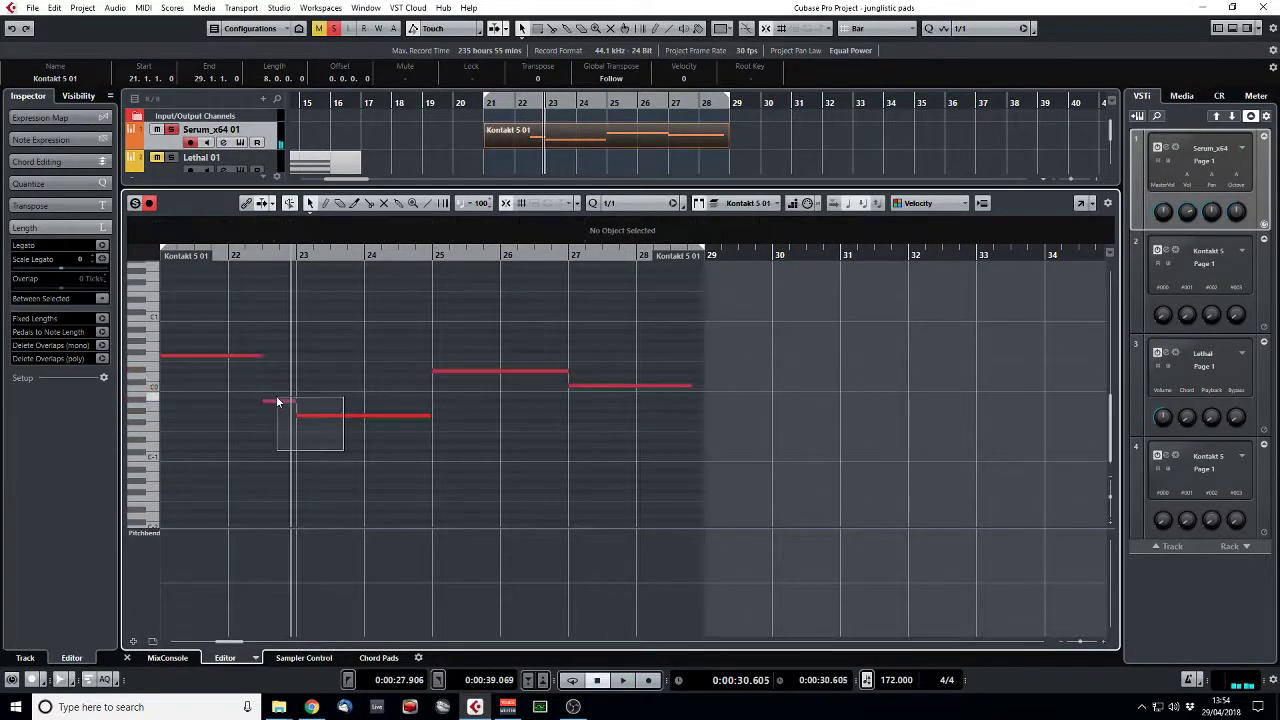
key("shift+Up")
left_click(616, 408)
key("Left")
key("shift+Up")
key("space")
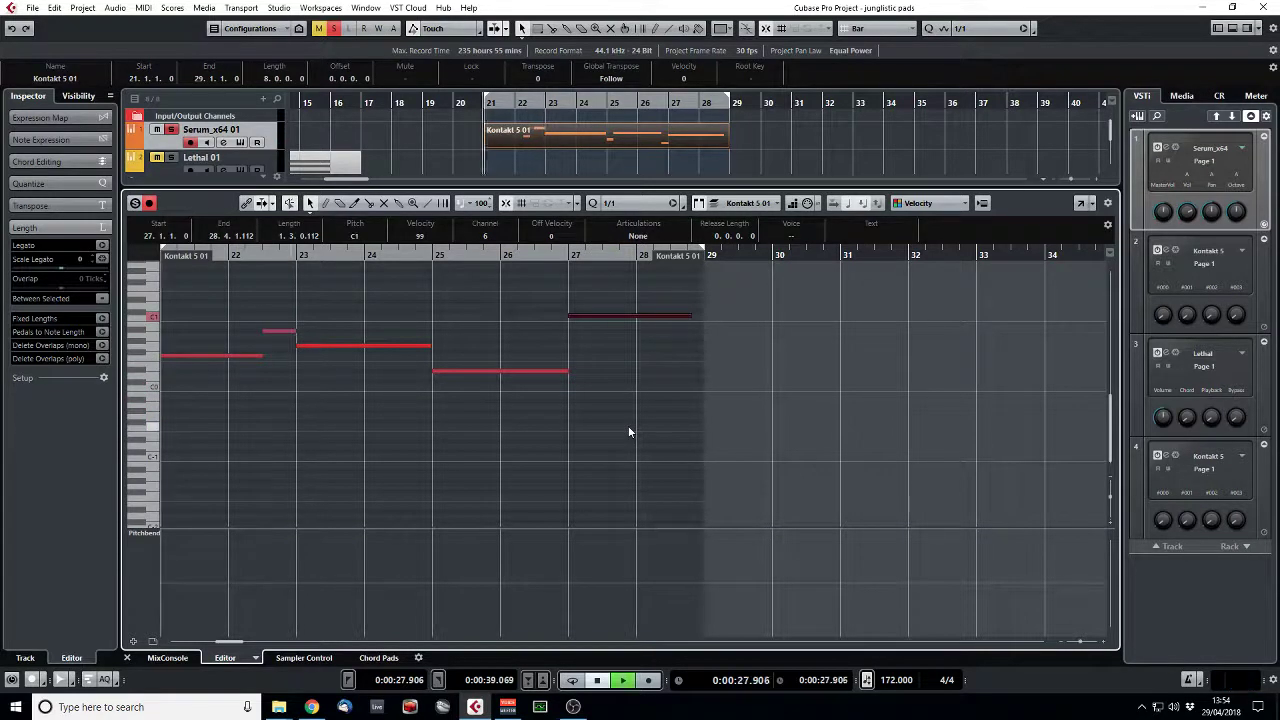
left_click(126, 657)
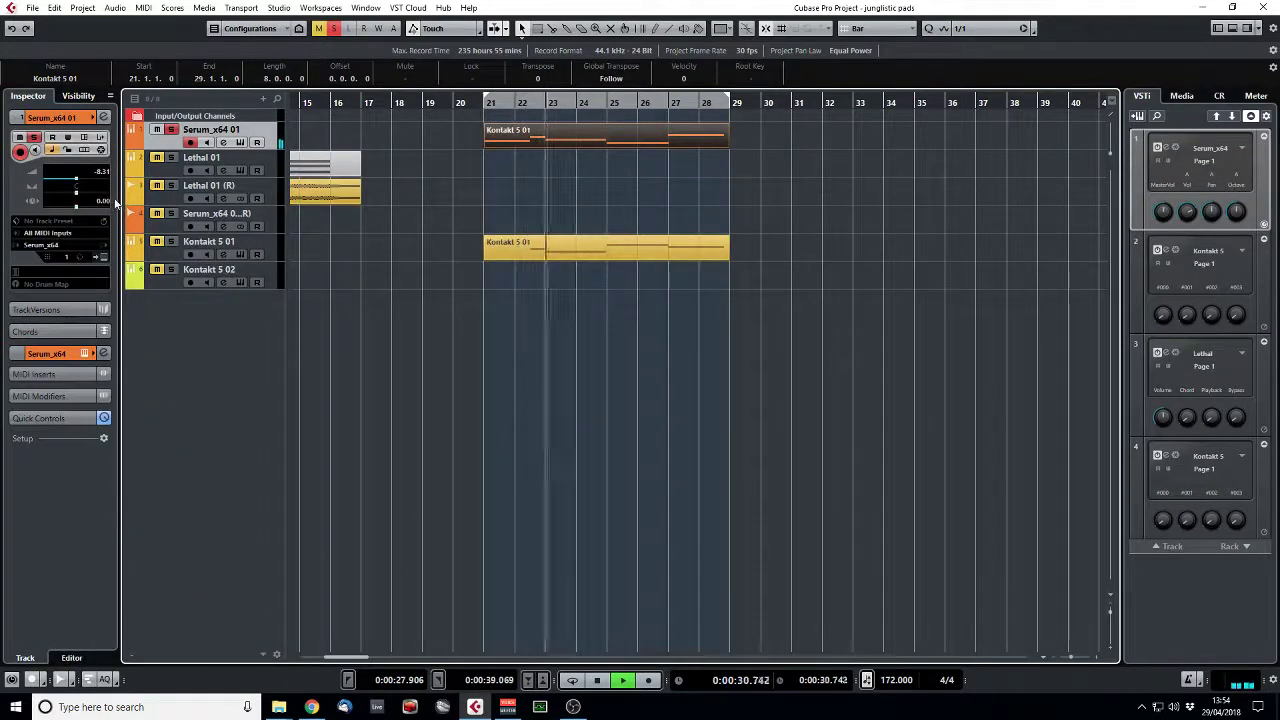
Step: Unsolo the Serum track and reopen its part to select all the notes
left_click(171, 131)
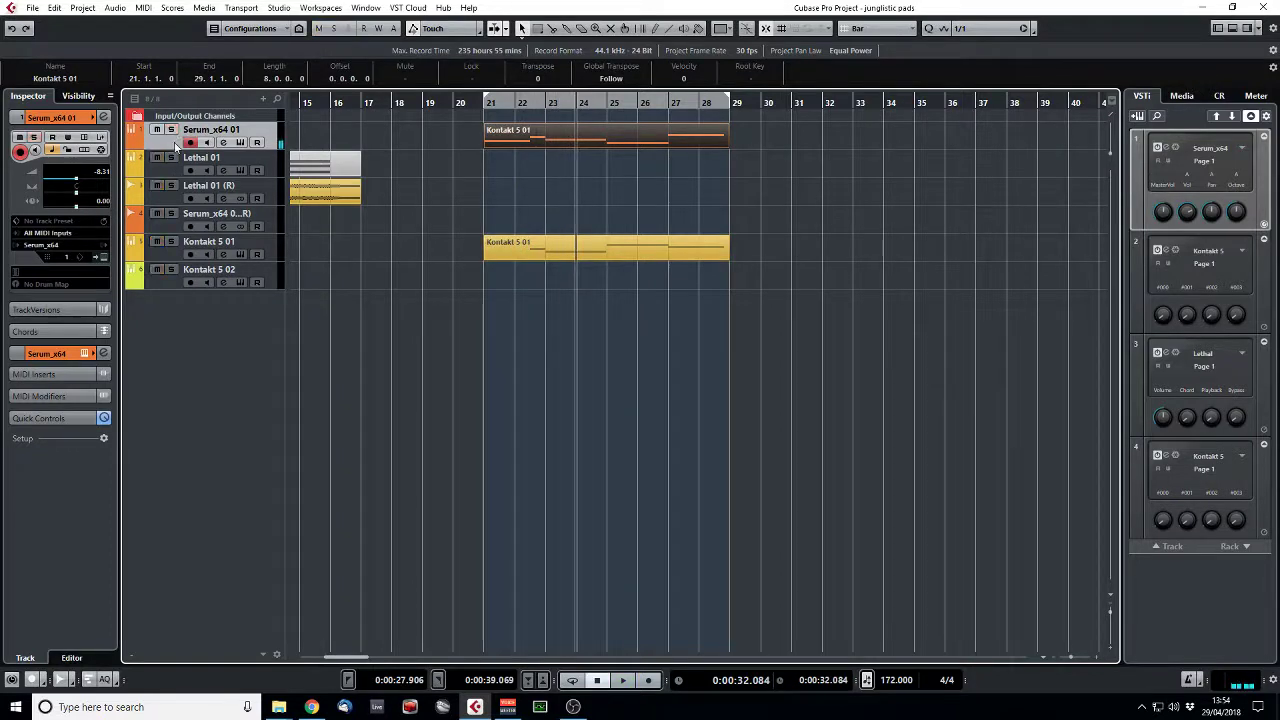
key("space")
key("space")
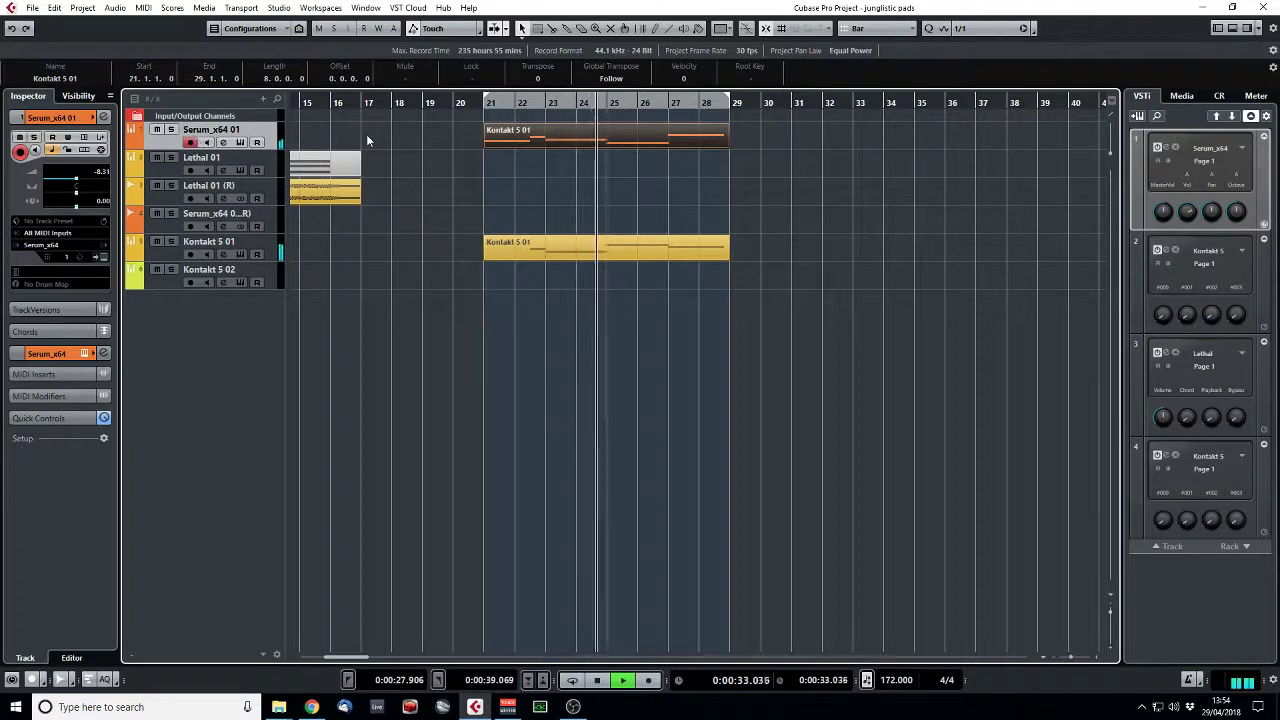
left_click(584, 139)
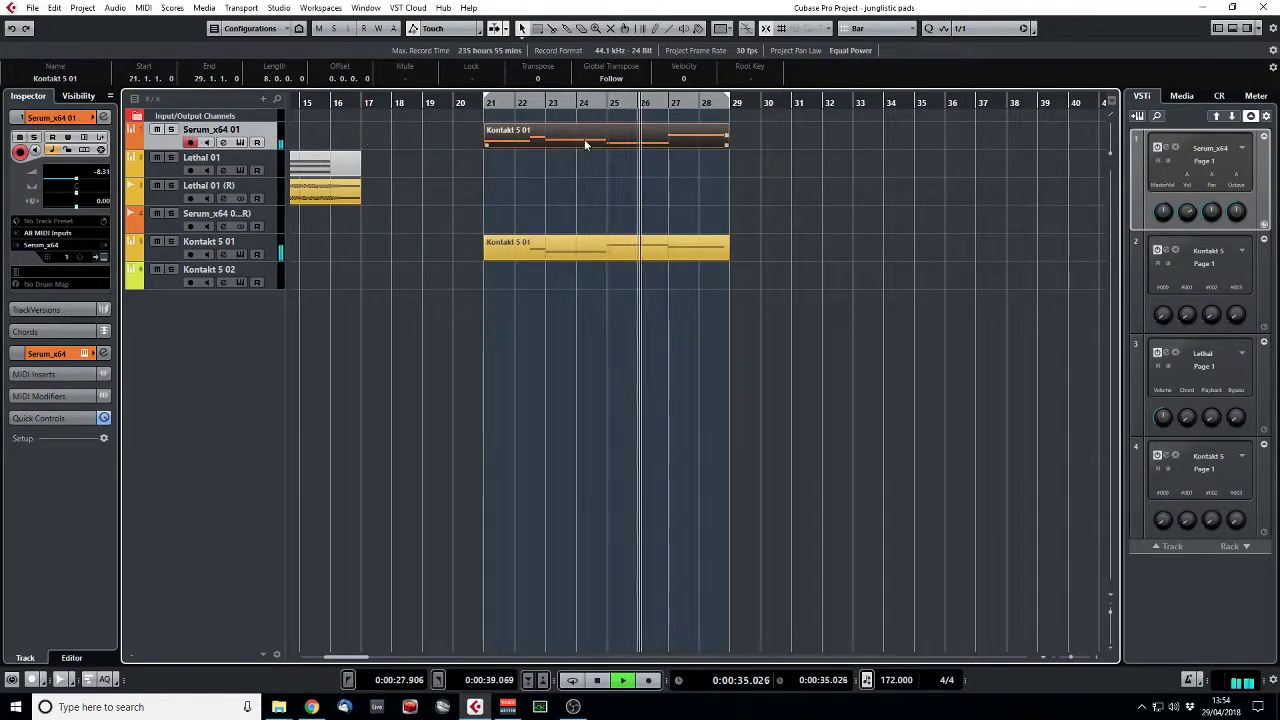
key("space")
double_click(584, 141)
left_click_drag(846, 444, 206, 292)
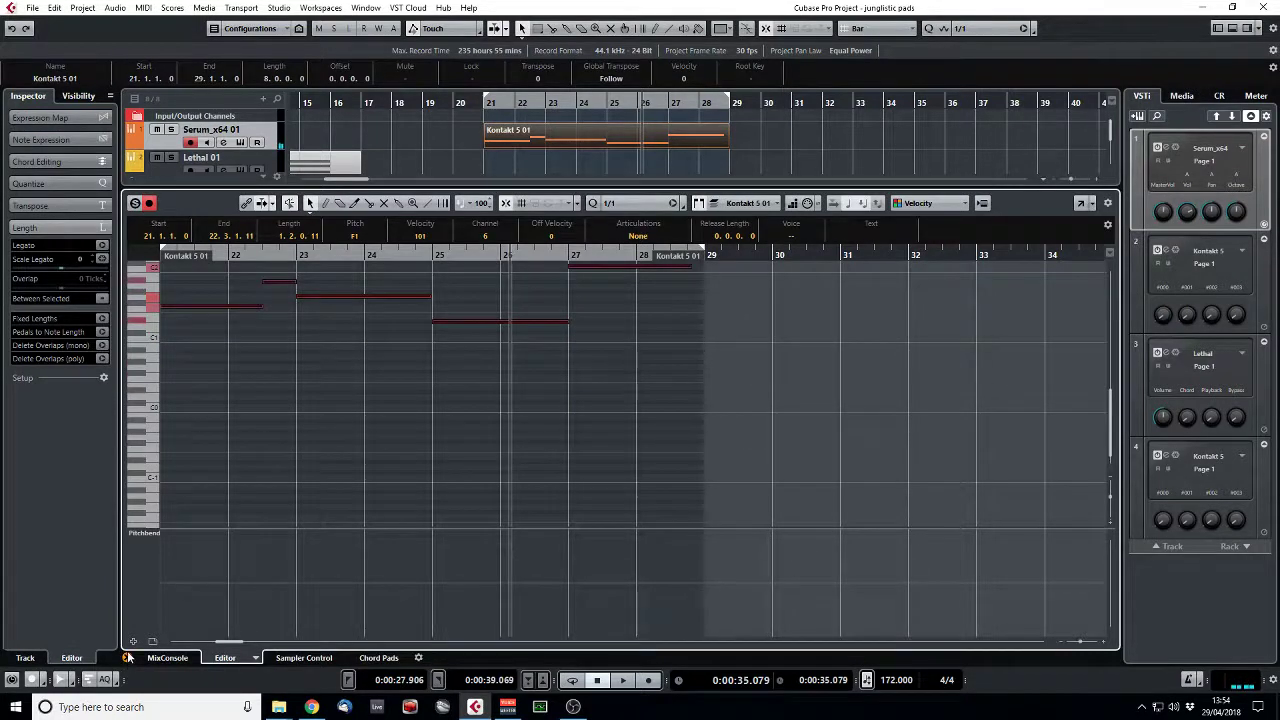
left_click(126, 657)
Step: Set Serum's ENV1 release to 348 ms and disable its Delay and Reverb effects
left_click(104, 257)
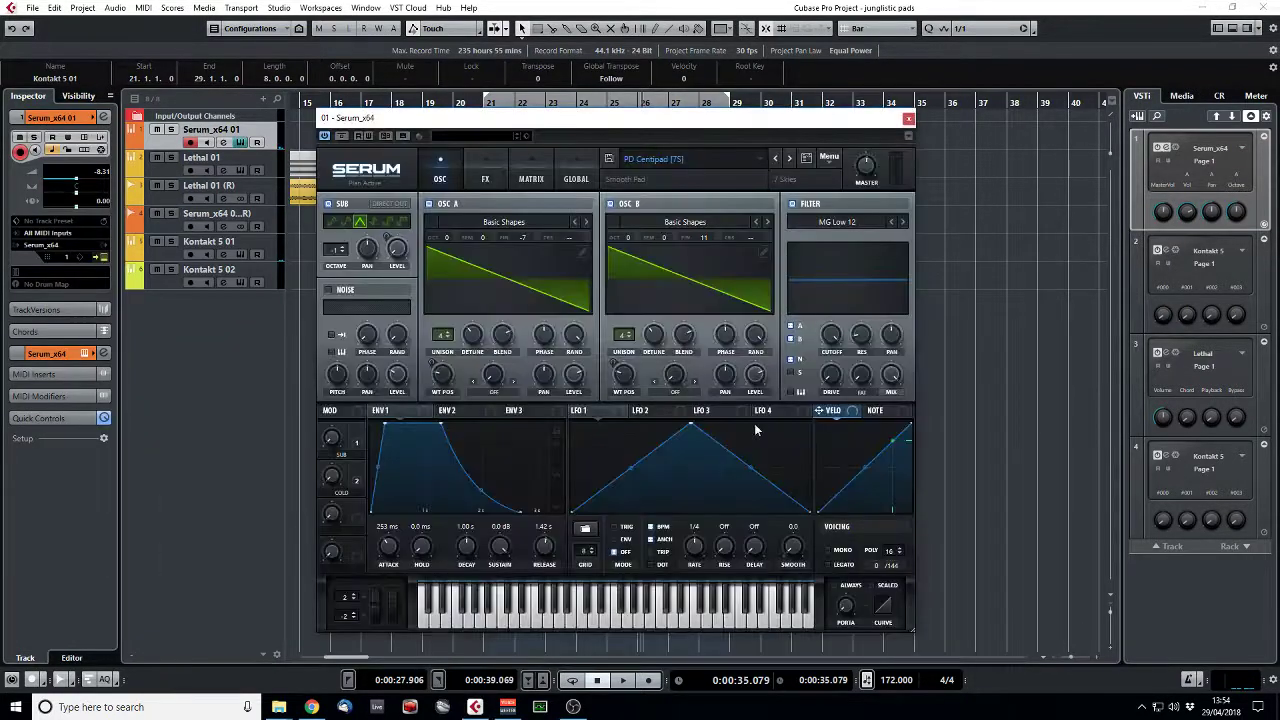
left_click_drag(548, 552, 548, 578)
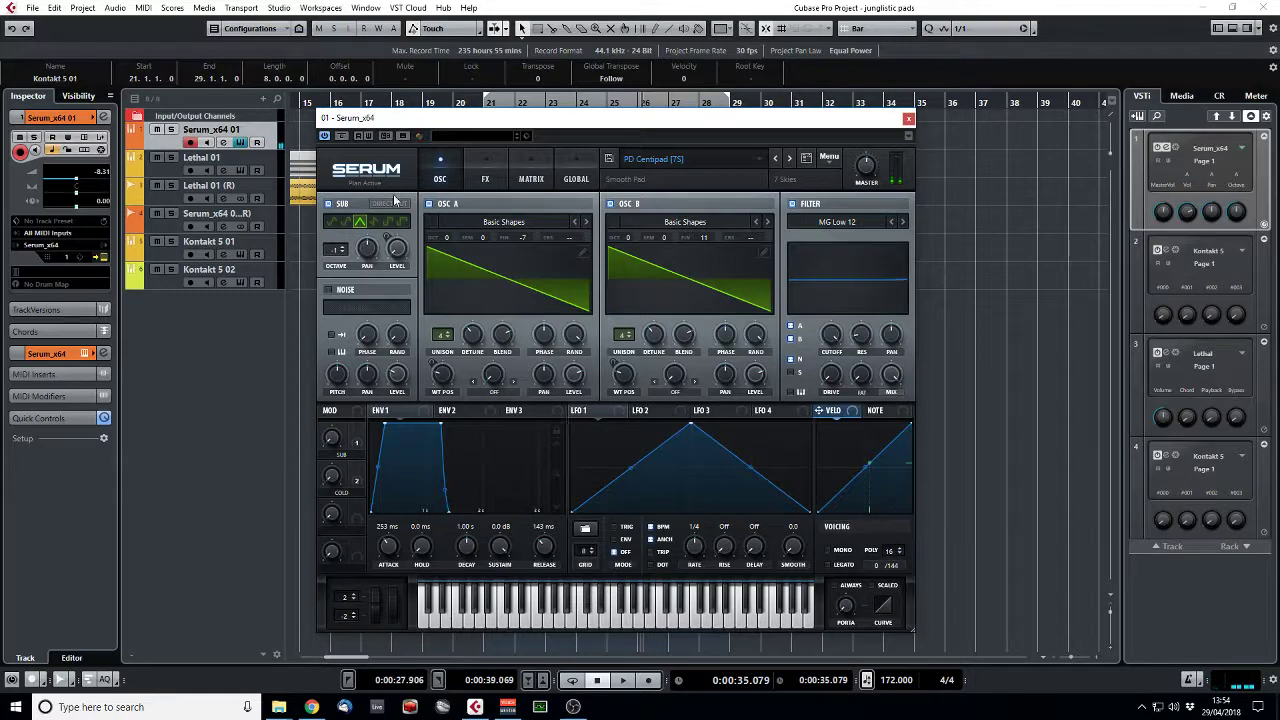
left_click(488, 178)
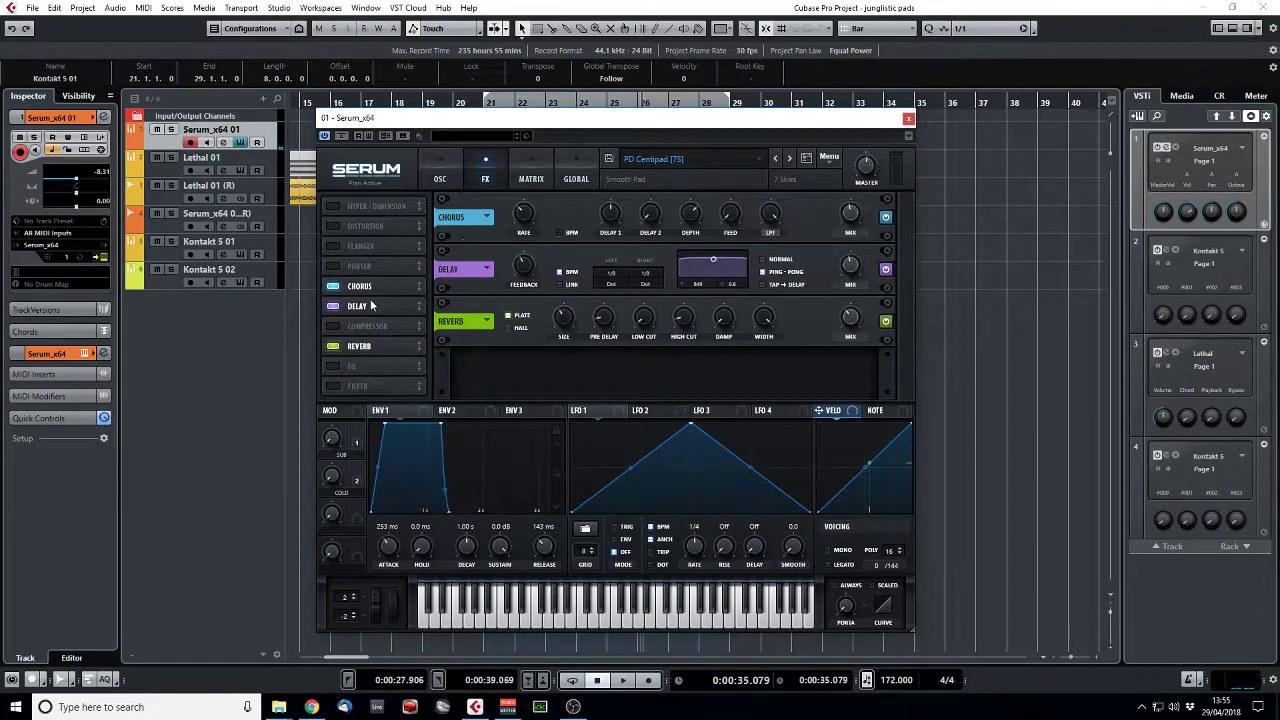
left_click(333, 306)
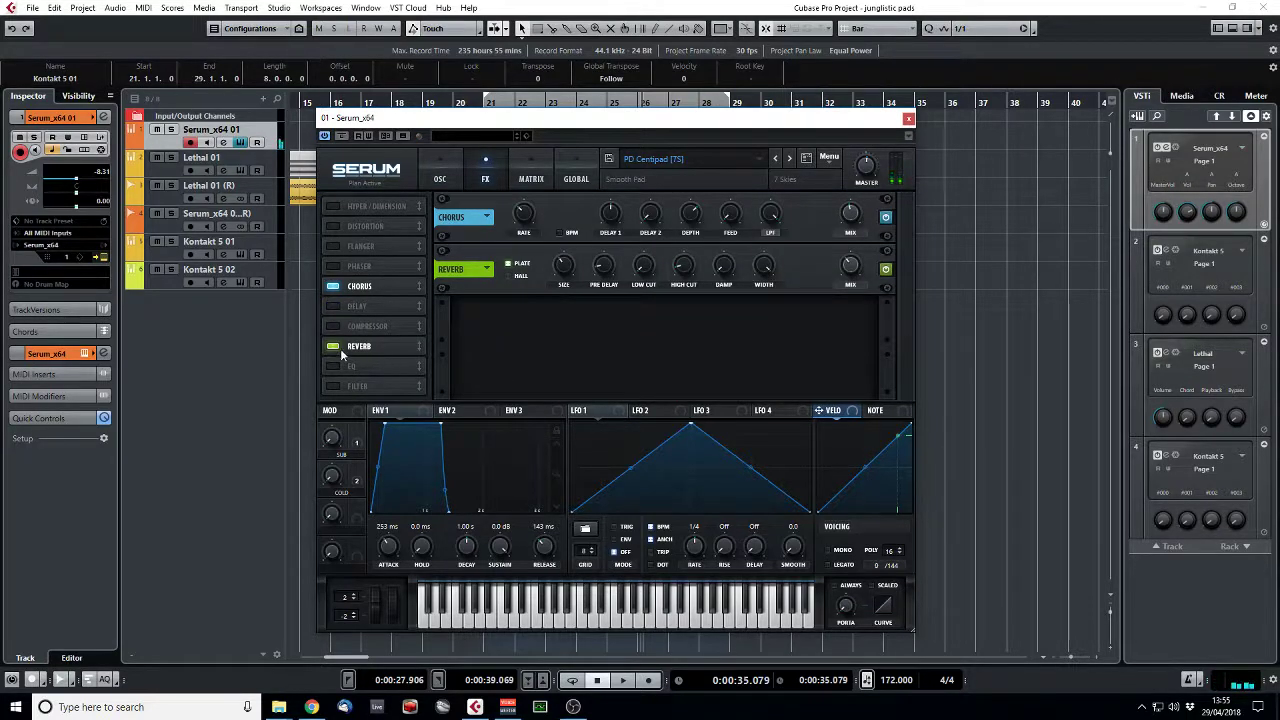
left_click(336, 346)
left_click(908, 119)
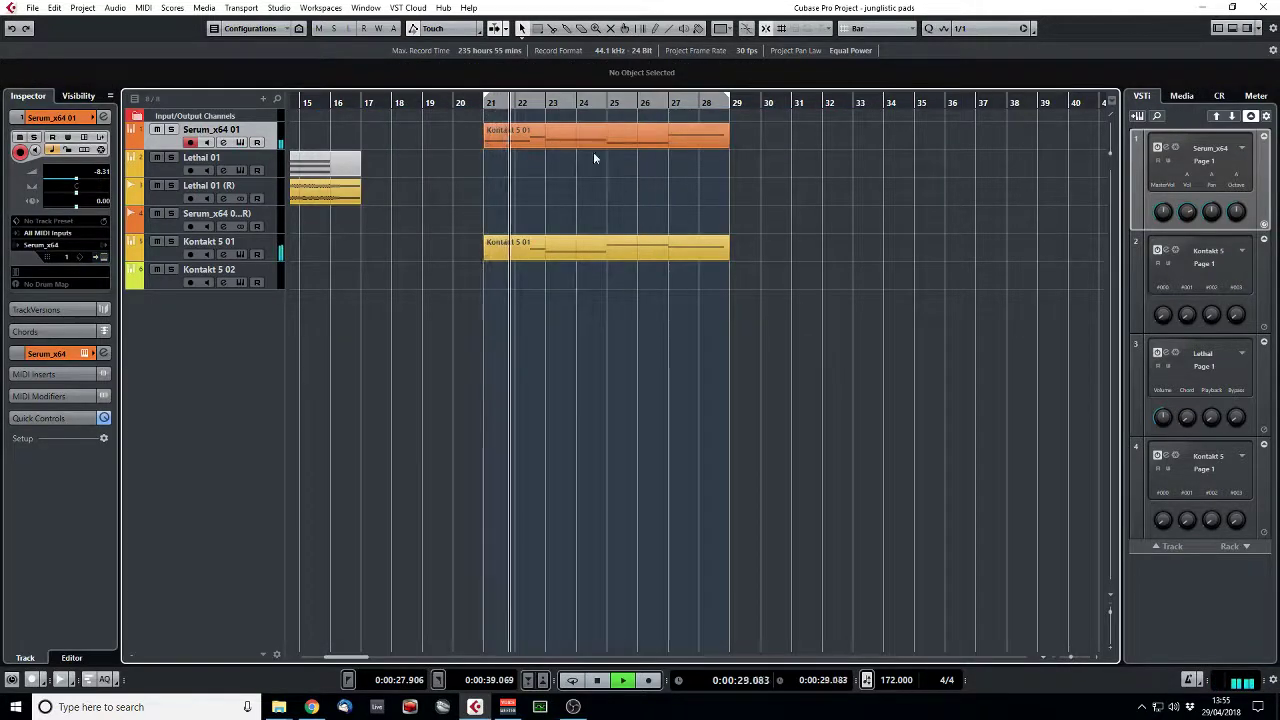
Step: Show the Velocity lane, move all Serum part notes down an octave, and play them back
left_click(555, 137)
double_click(554, 137)
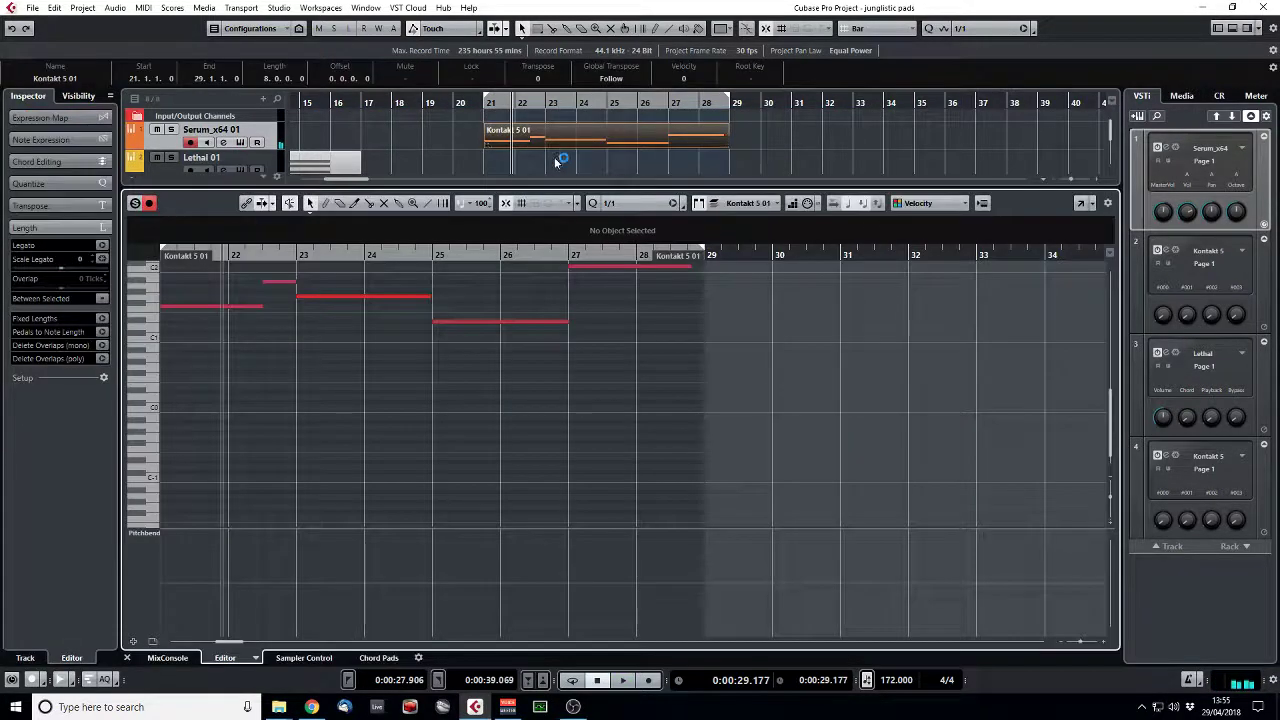
left_click(157, 533)
left_click(166, 260)
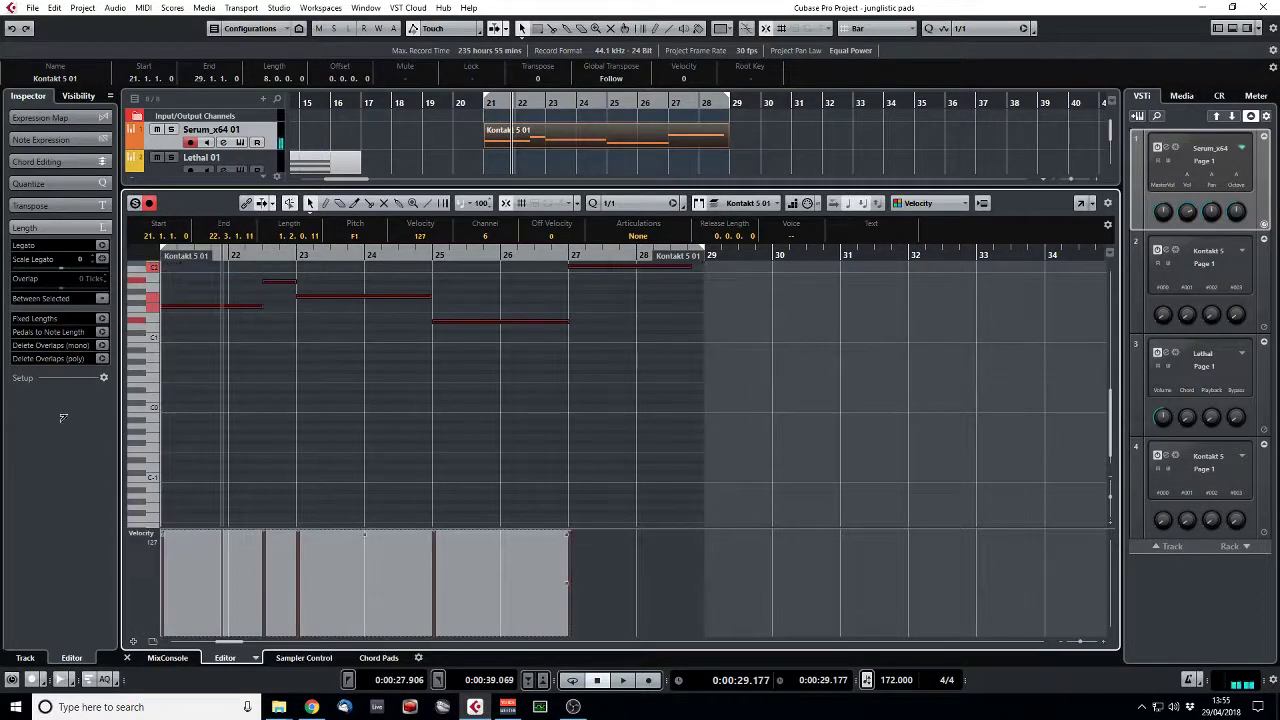
key("shift+Down")
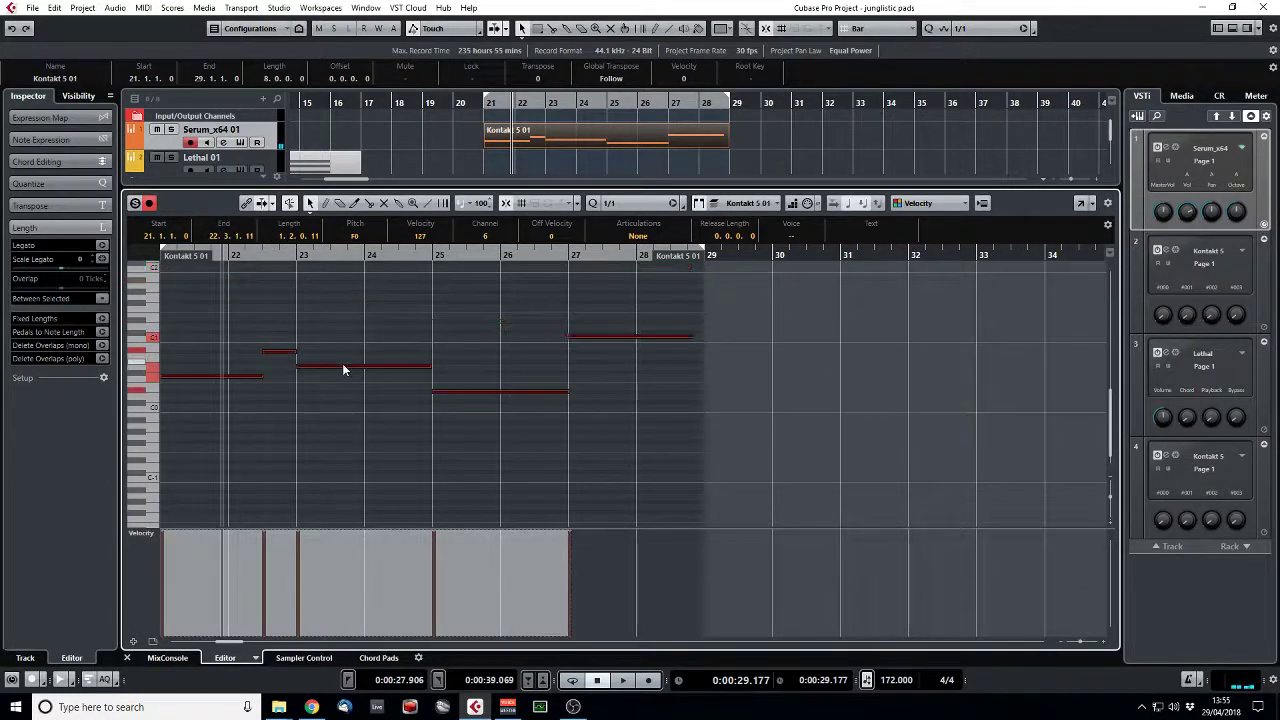
key("space")
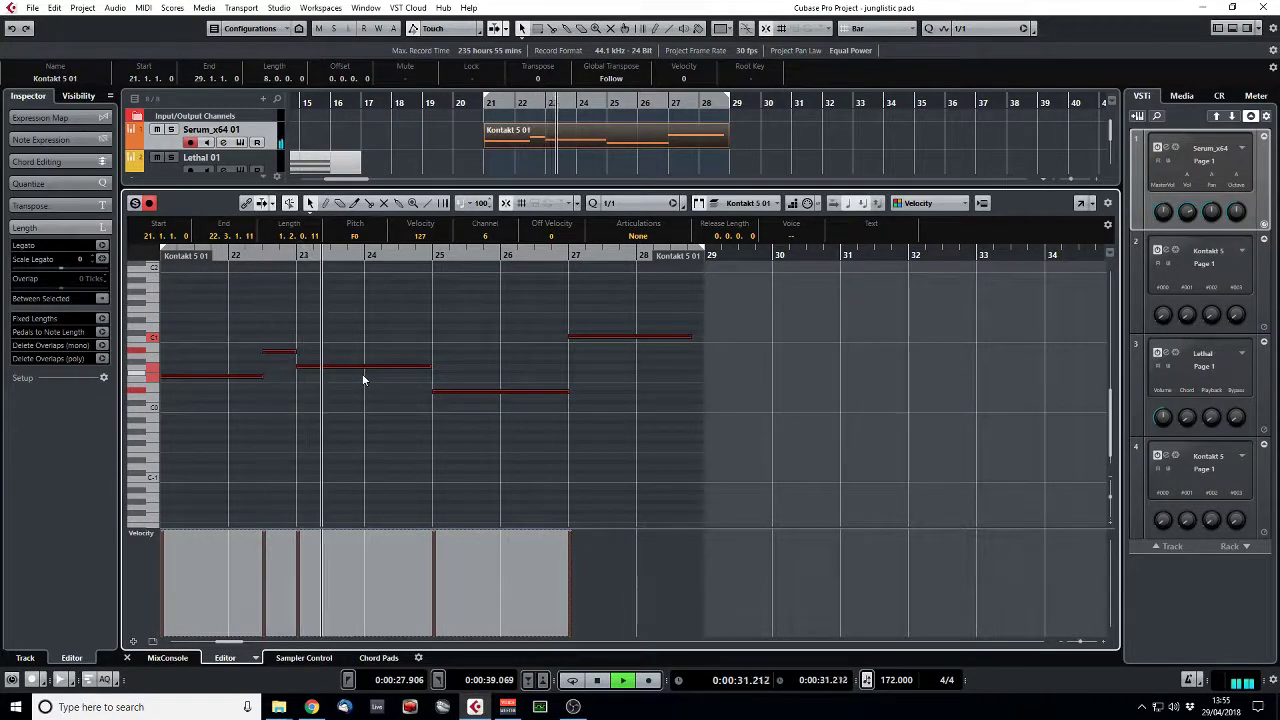
key("Return")
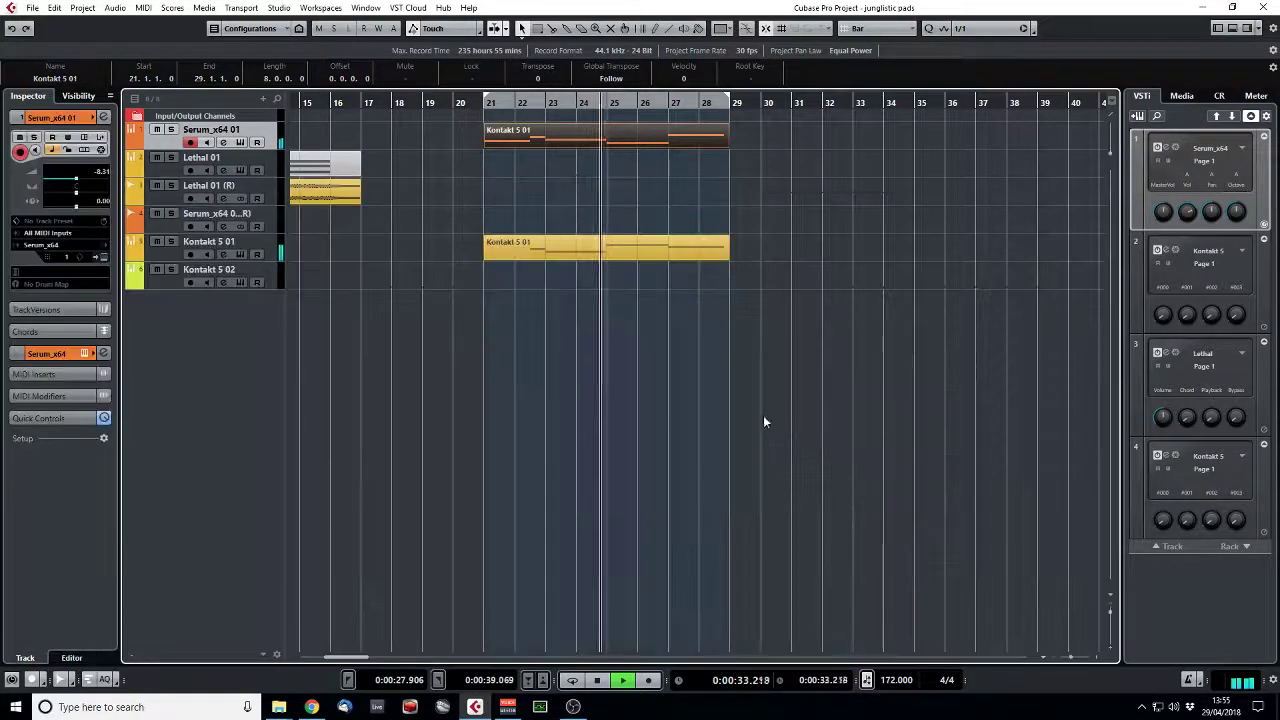
left_click(769, 423)
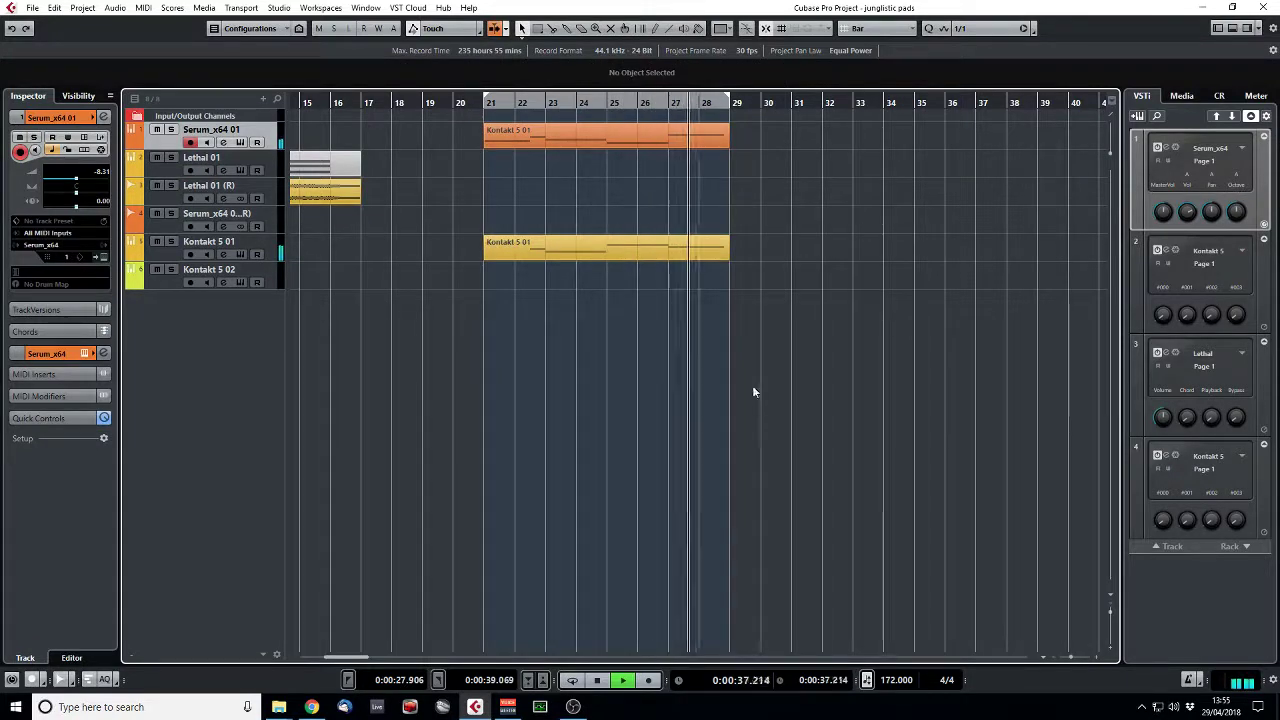
key("space")
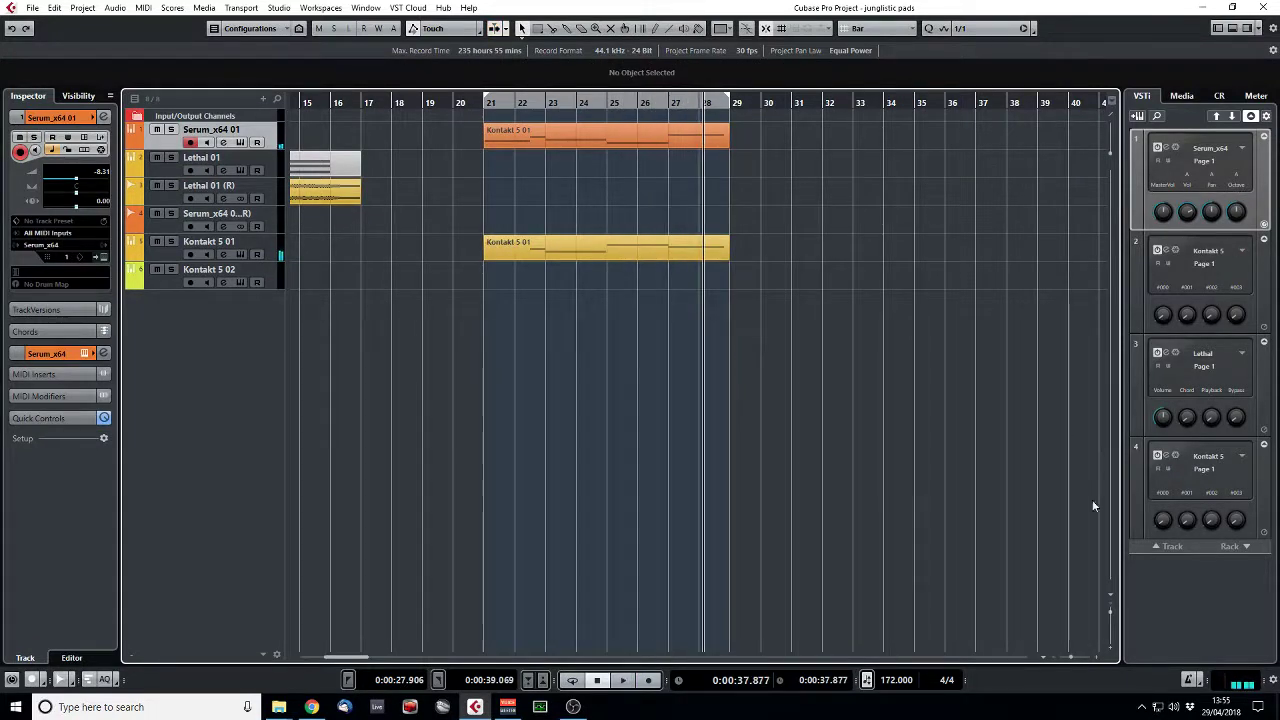
Step: Place the 25_CA101A_Rinsin_A loop at bar 21, repeat it through bar 29, and play it back
left_click_drag(493, 342, 628, 305)
left_click(515, 302, "shift")
key("space")
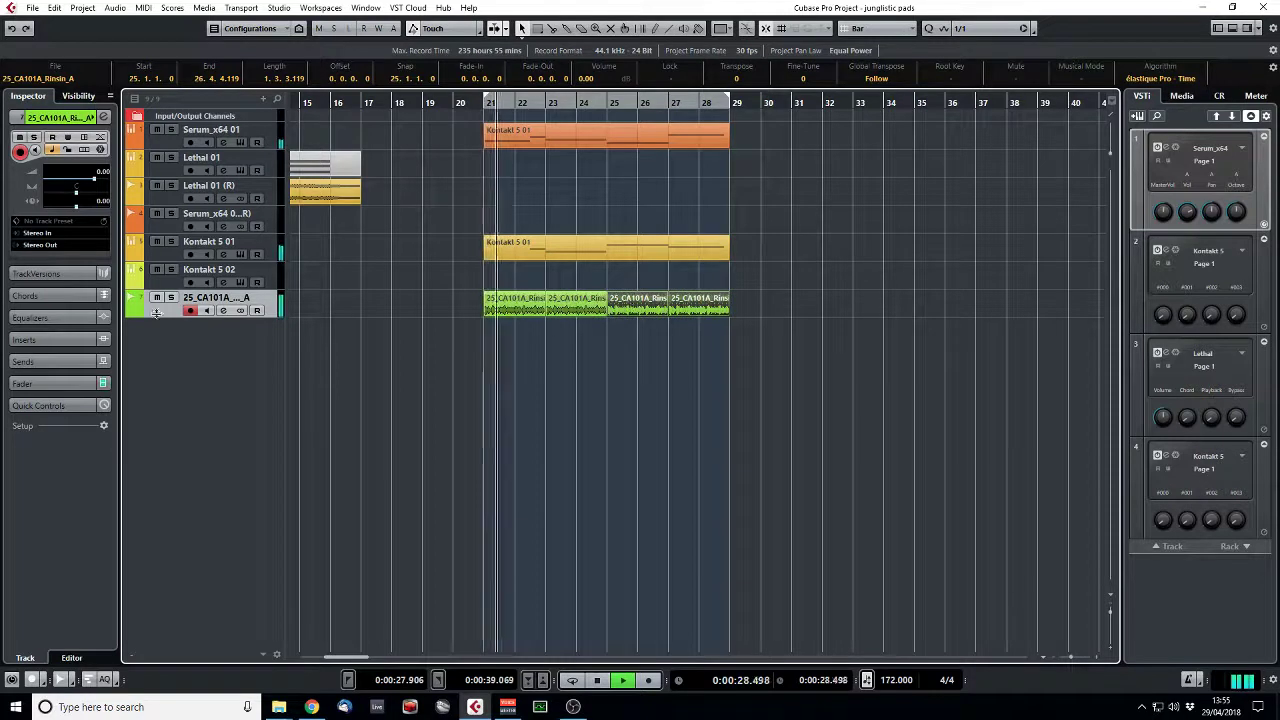
Step: Lower the loop track's volume to about -10 dB, then stop playback
left_click_drag(88, 176, 73, 184)
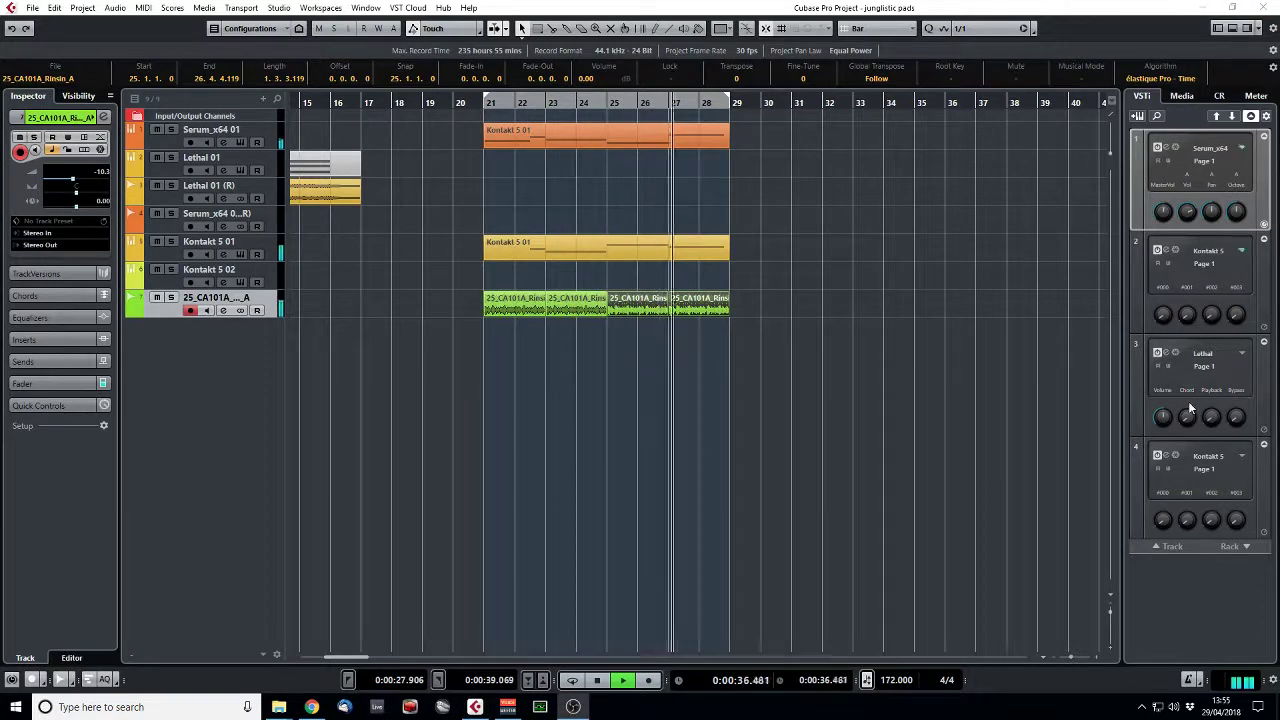
left_click(780, 399)
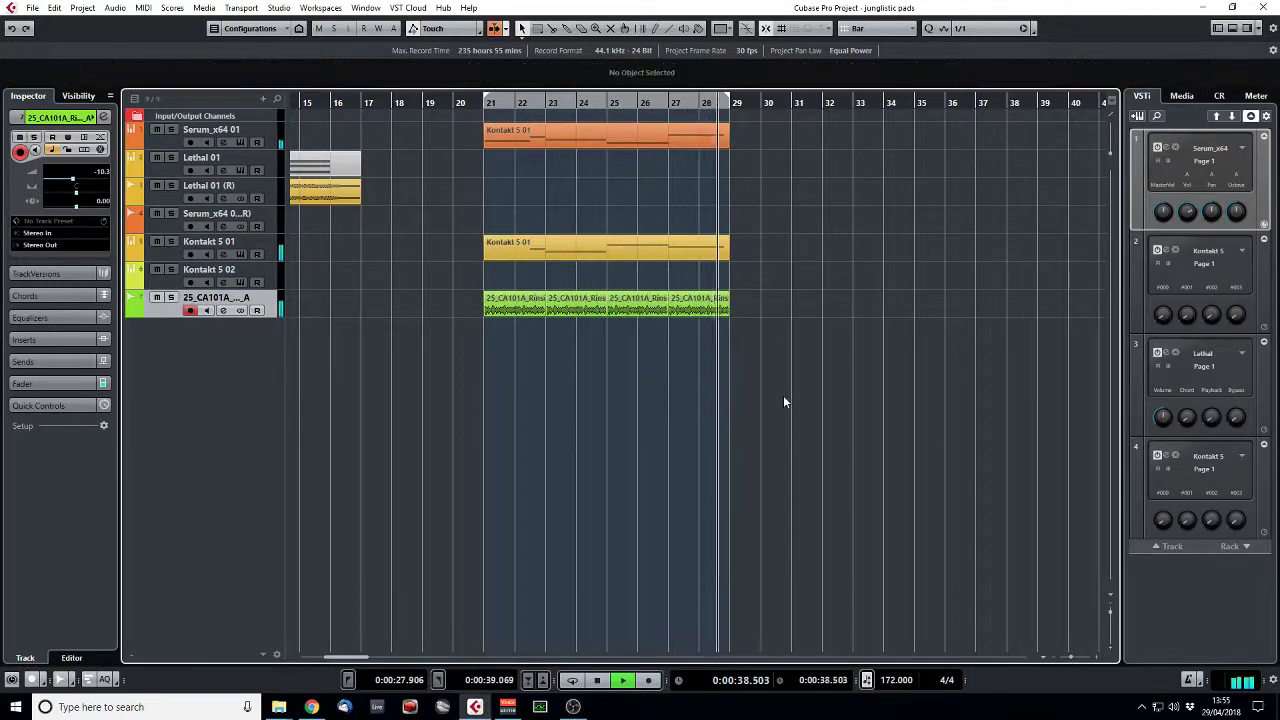
key("space")
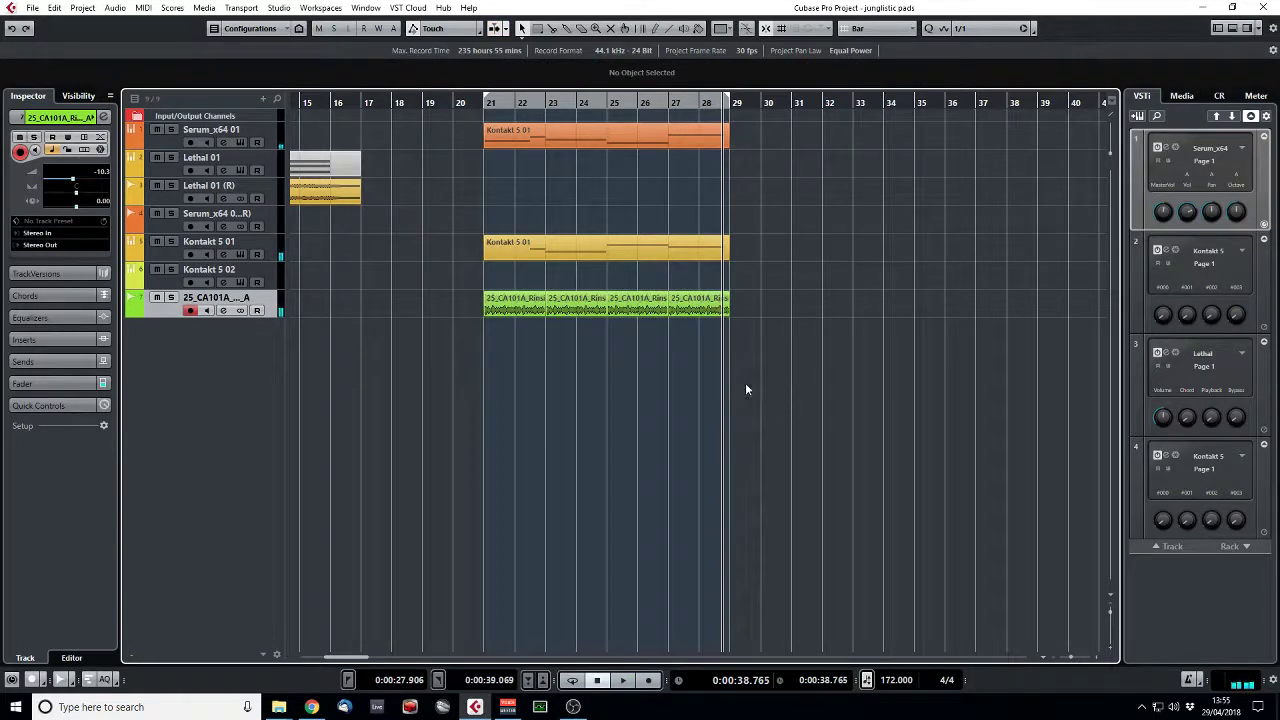